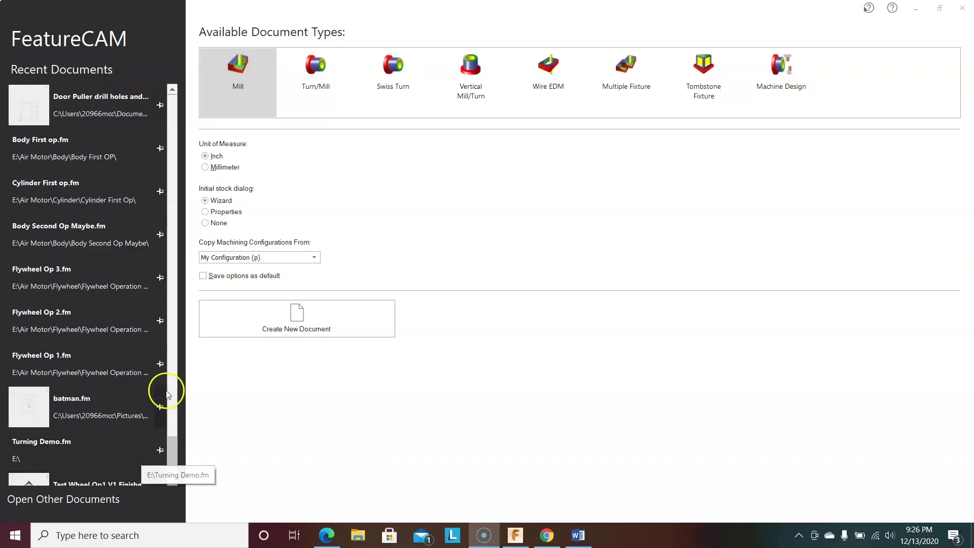
- Create a new Mill document in inches with the stock wizard as the initial stock dialog
{"action": "left_click", "coordinate": [318, 92]}
{"action": "left_click", "coordinate": [383, 93]}
{"action": "left_click", "coordinate": [248, 85]}
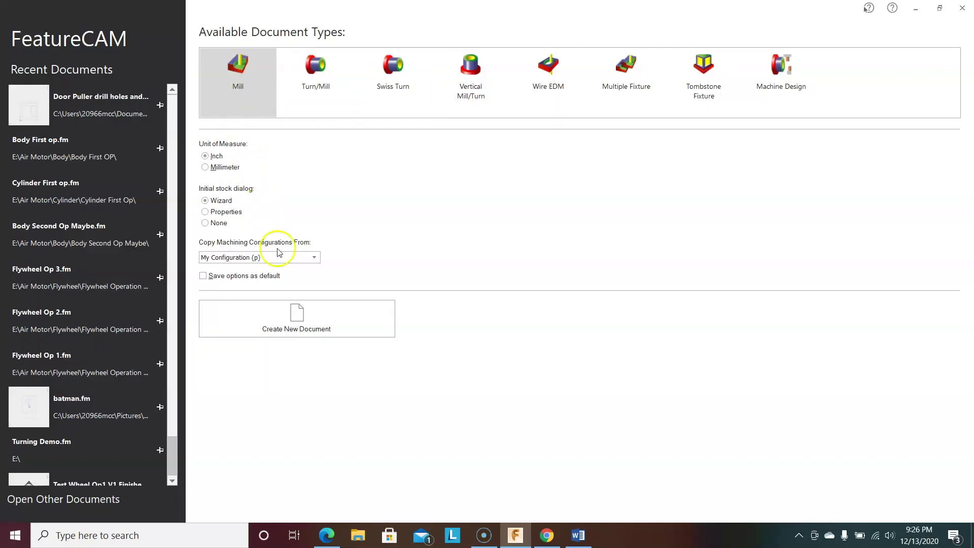
{"action": "left_click", "coordinate": [306, 319]}
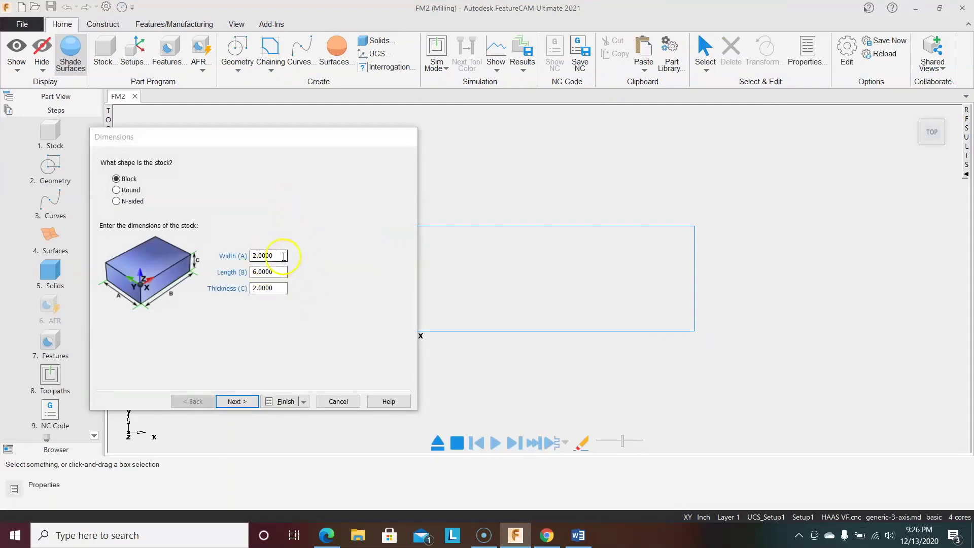
- Define the block stock with a width of 4.0 and a thickness of 1.0 inches
{"action": "left_click", "coordinate": [252, 255]}
{"action": "type", "text": "4.0"}
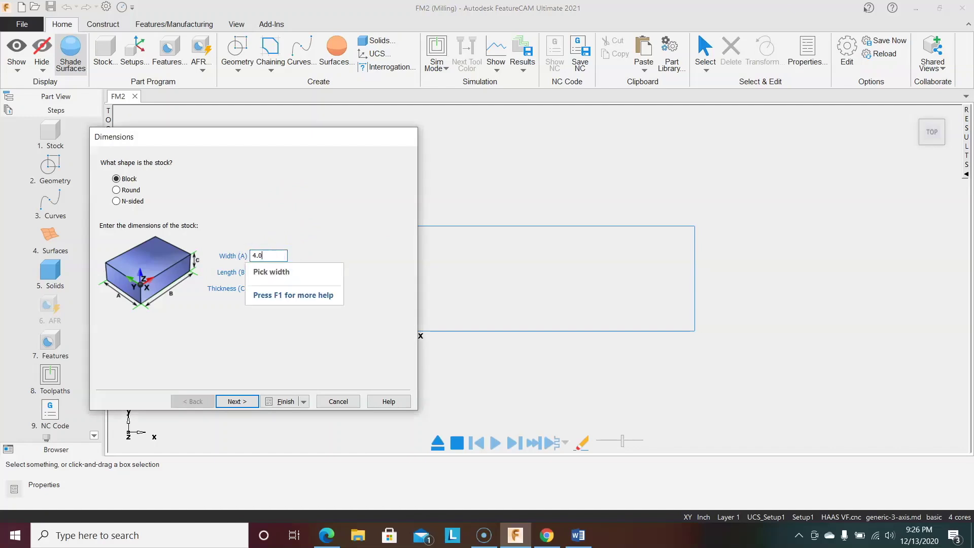
{"action": "left_click", "coordinate": [248, 288]}
{"action": "type", "text": "1.0"}
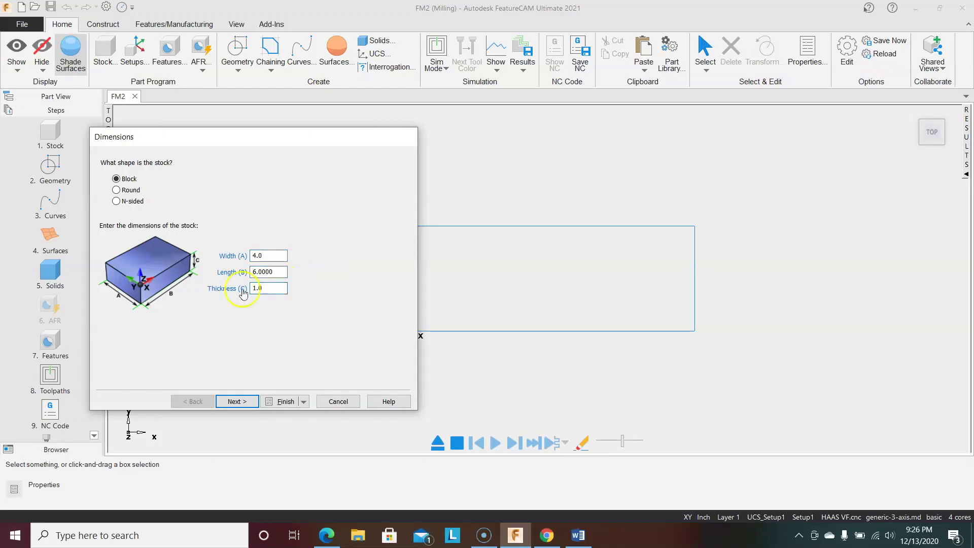
{"action": "left_click", "coordinate": [244, 399]}
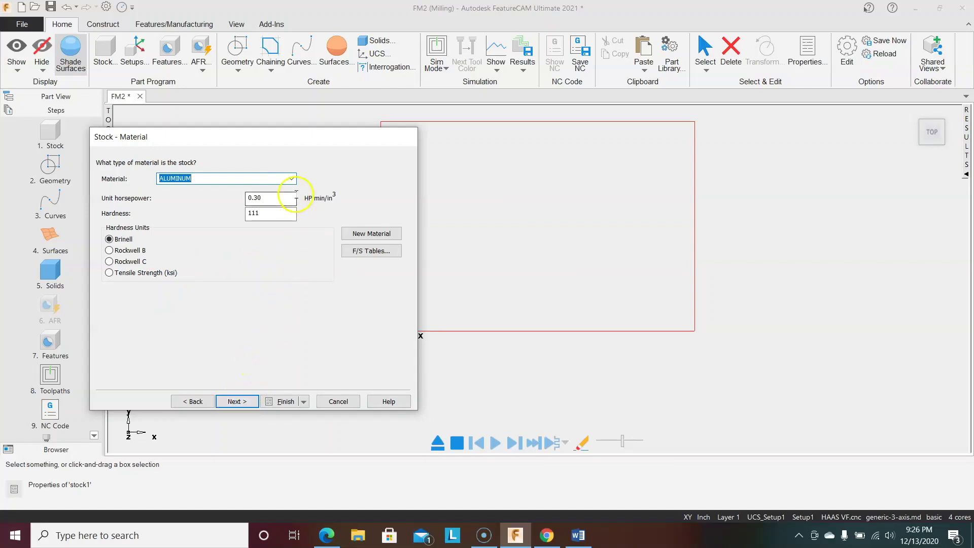
- Choose ALUMINUM as the stock material and finish the stock definition without multi-axis positioning
{"action": "left_click", "coordinate": [291, 179]}
{"action": "mouse_move", "coordinate": [291, 200]}
{"action": "left_mouse_down"}
{"action": "mouse_move", "coordinate": [290, 348]}
{"action": "mouse_move", "coordinate": [290, 211]}
{"action": "left_mouse_up"}
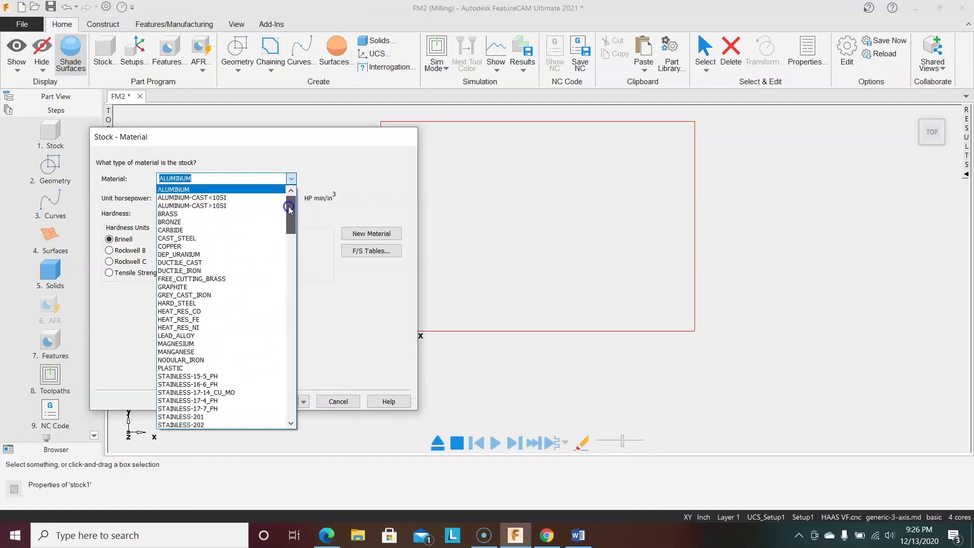
{"action": "left_click", "coordinate": [242, 190]}
{"action": "left_click", "coordinate": [235, 400]}
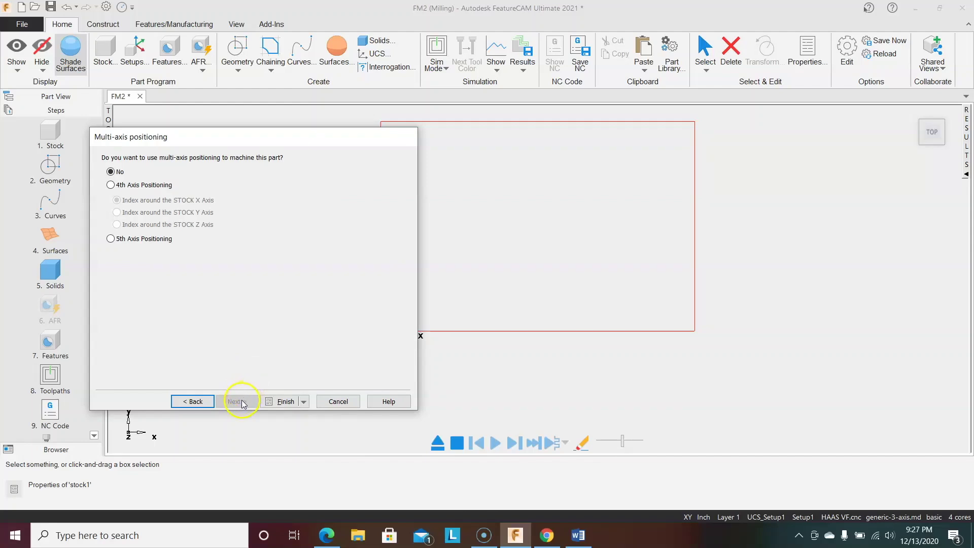
{"action": "left_click", "coordinate": [275, 402]}
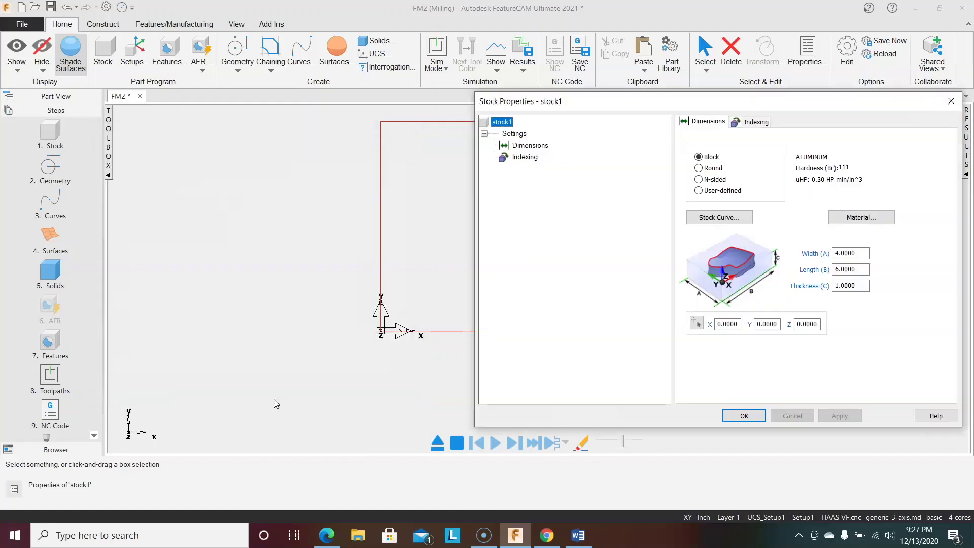
{"action": "left_click_drag", "start_coordinate": [662, 102], "coordinate": [621, 105]}
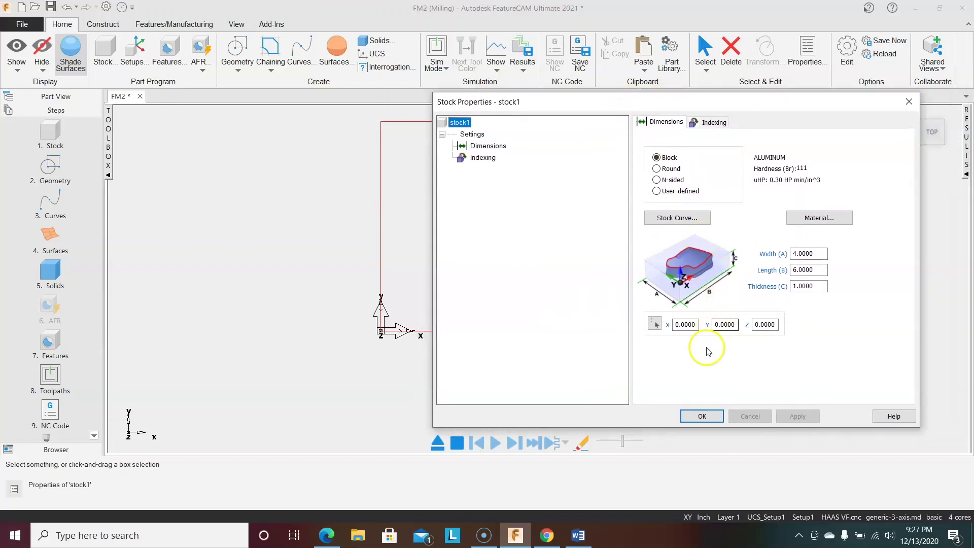
{"action": "left_click", "coordinate": [703, 417]}
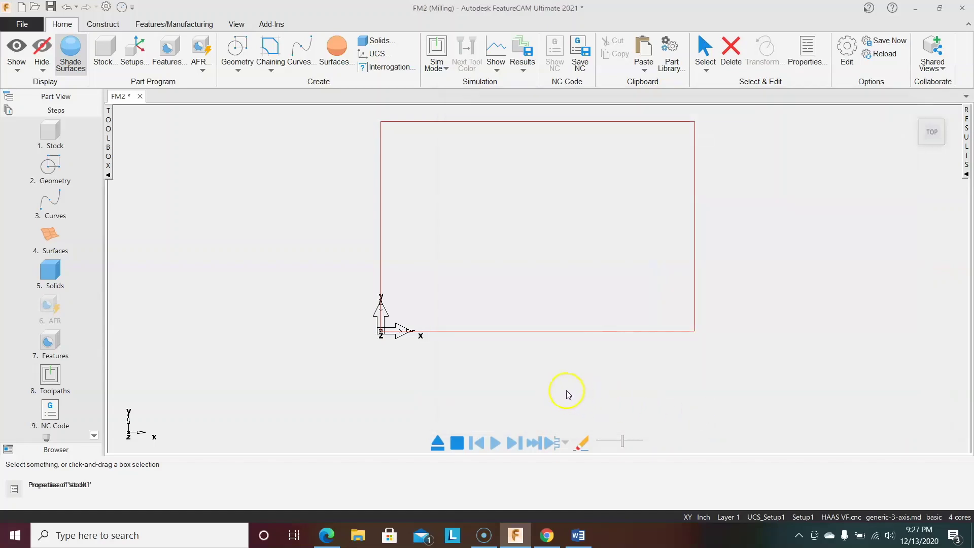
- Align the setup's coordinate system with the stock, placing its origin at the center of the top face
{"action": "right_click", "coordinate": [337, 306]}
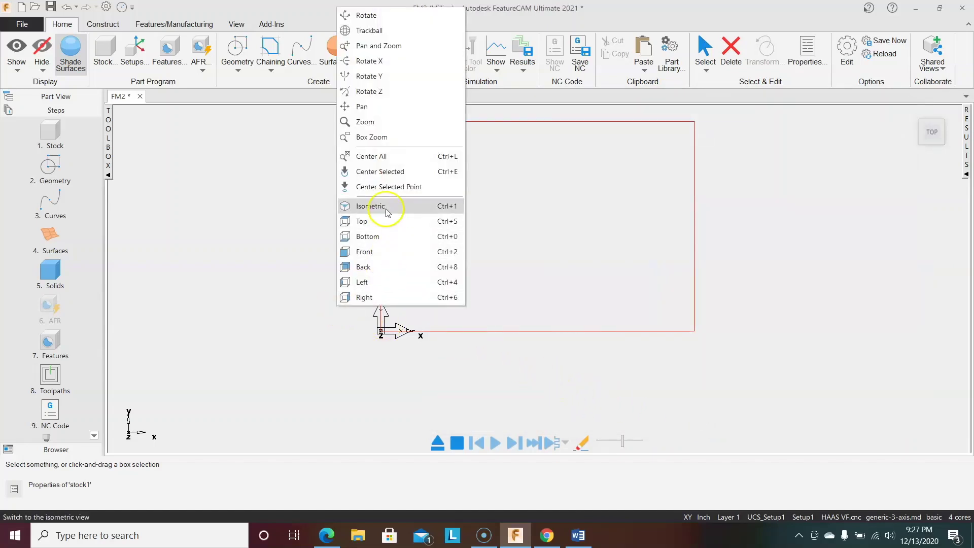
{"action": "left_click", "coordinate": [392, 158]}
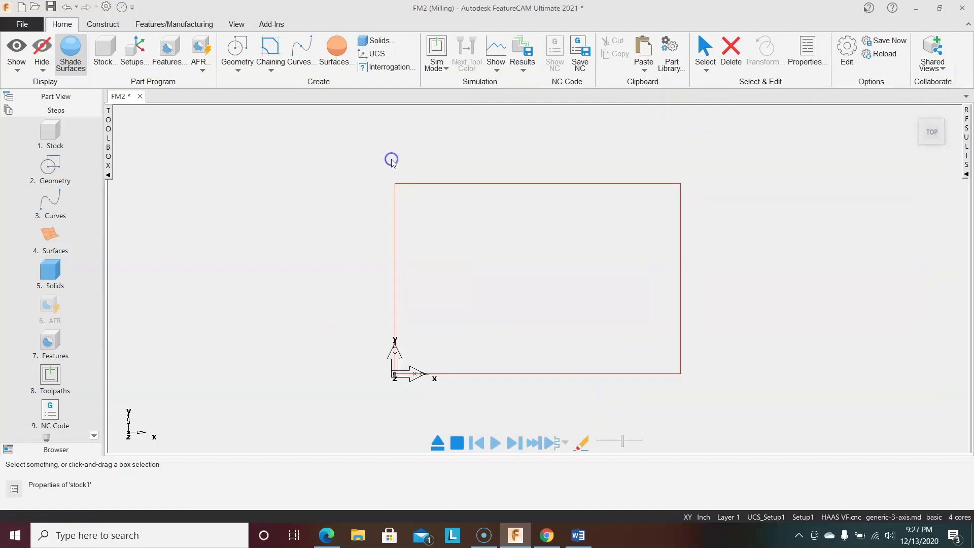
{"action": "left_click", "coordinate": [414, 368]}
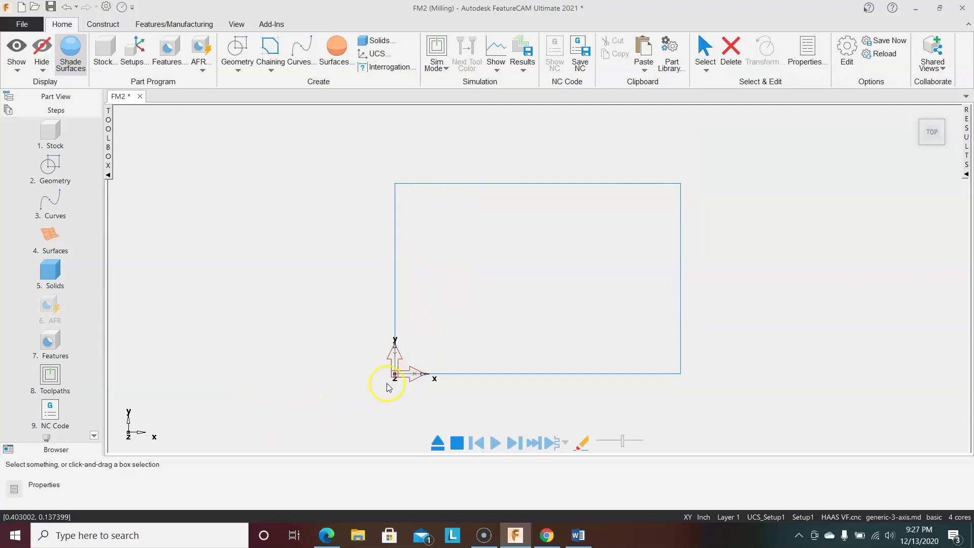
{"action": "left_click", "coordinate": [16, 489]}
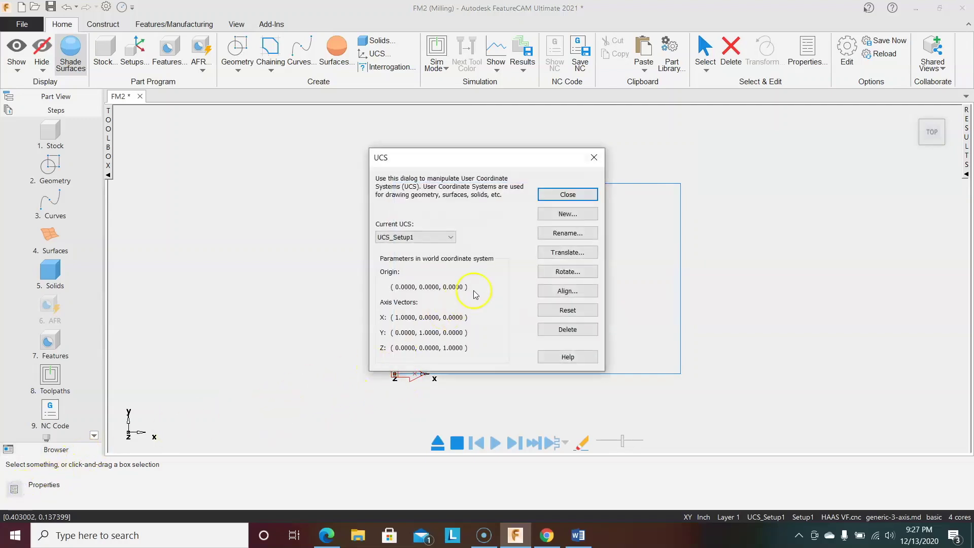
{"action": "left_click", "coordinate": [573, 289]}
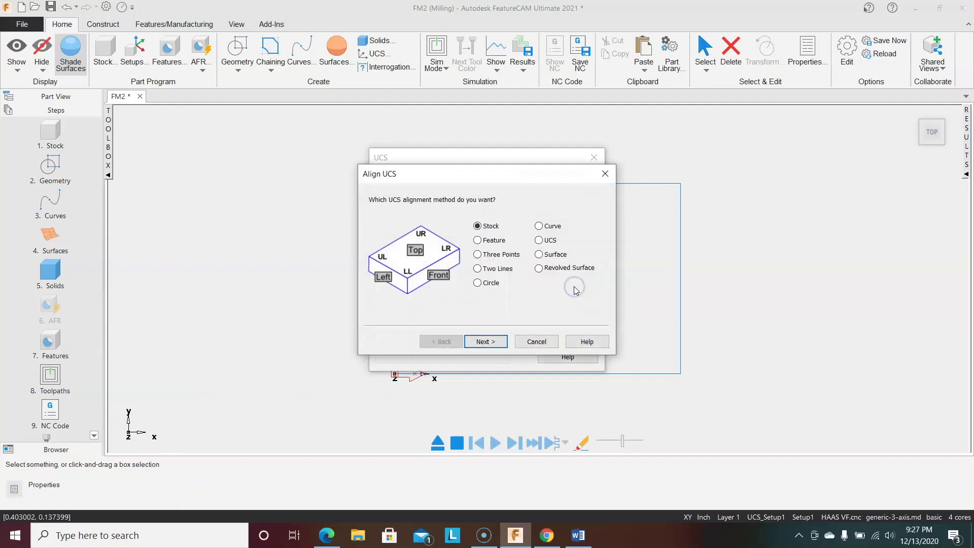
{"action": "left_click", "coordinate": [491, 341]}
{"action": "left_click", "coordinate": [545, 305]}
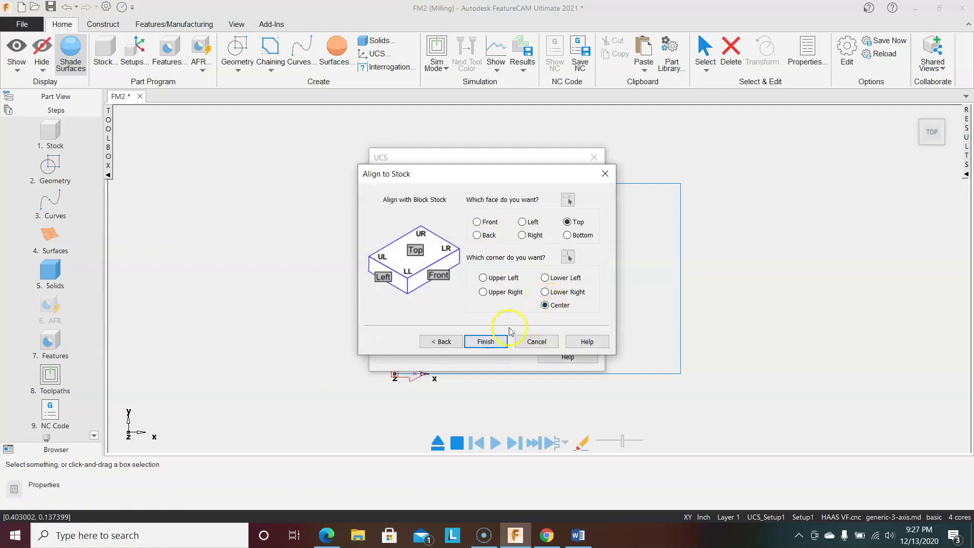
{"action": "left_click", "coordinate": [487, 341]}
{"action": "left_click", "coordinate": [571, 194]}
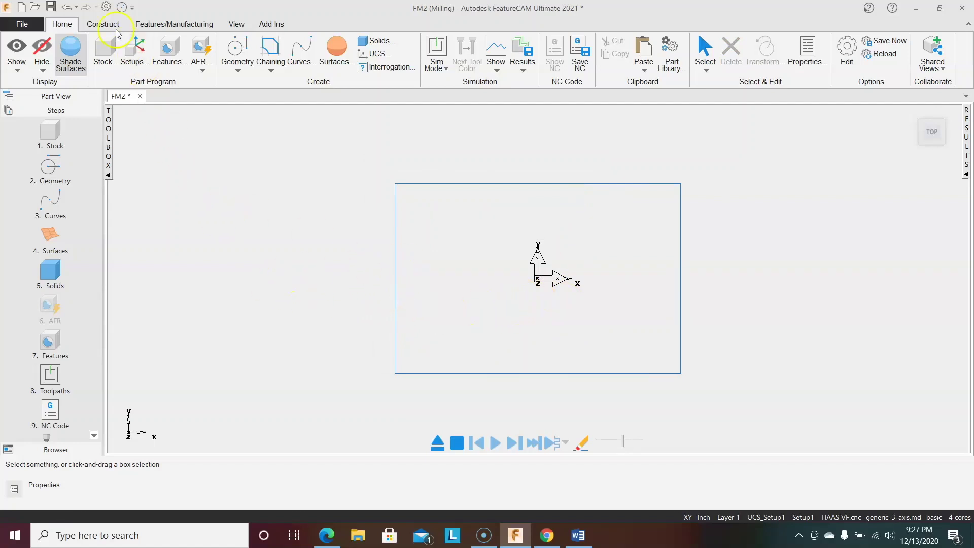
- Try snapping to grid points for geometry creation and switch it off again
{"action": "left_click", "coordinate": [103, 25]}
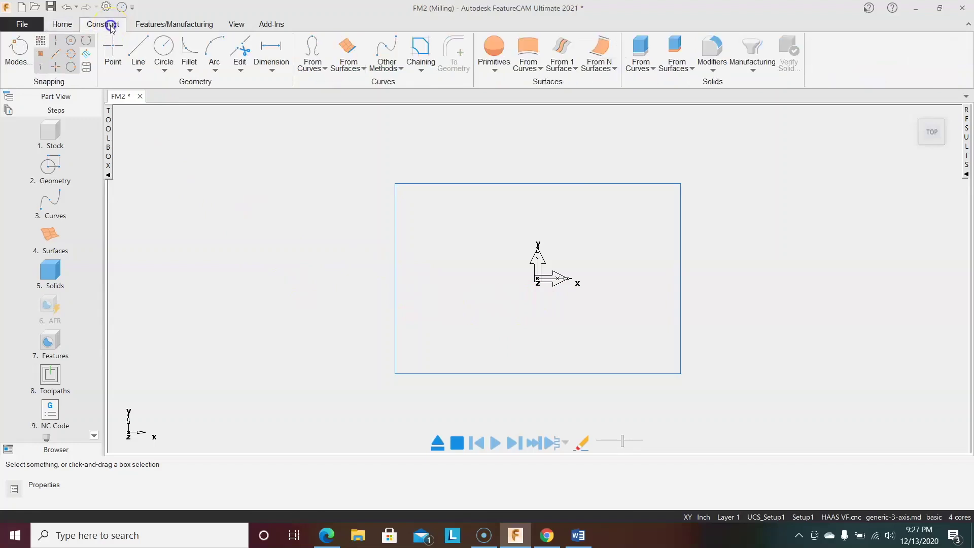
{"action": "left_click", "coordinate": [15, 54]}
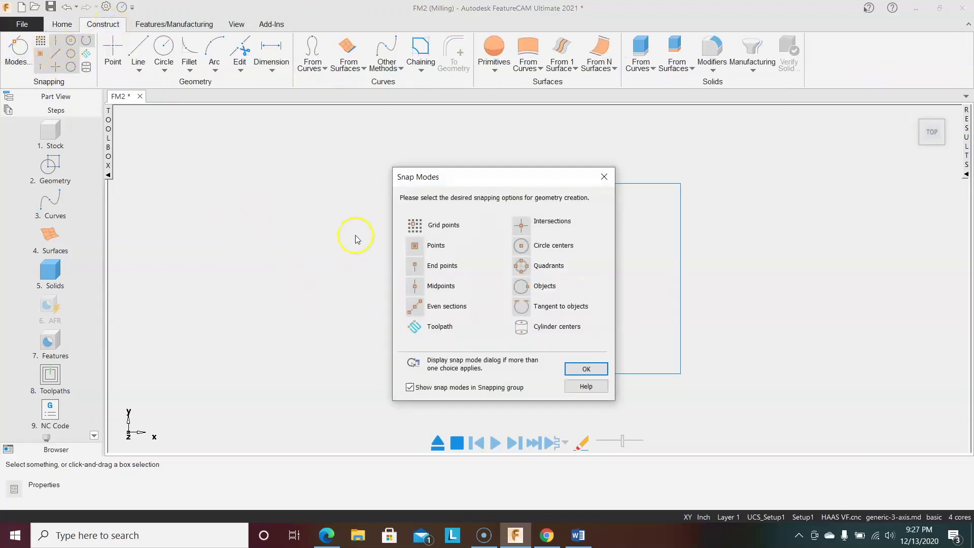
{"action": "left_click", "coordinate": [415, 225]}
{"action": "left_click", "coordinate": [583, 369]}
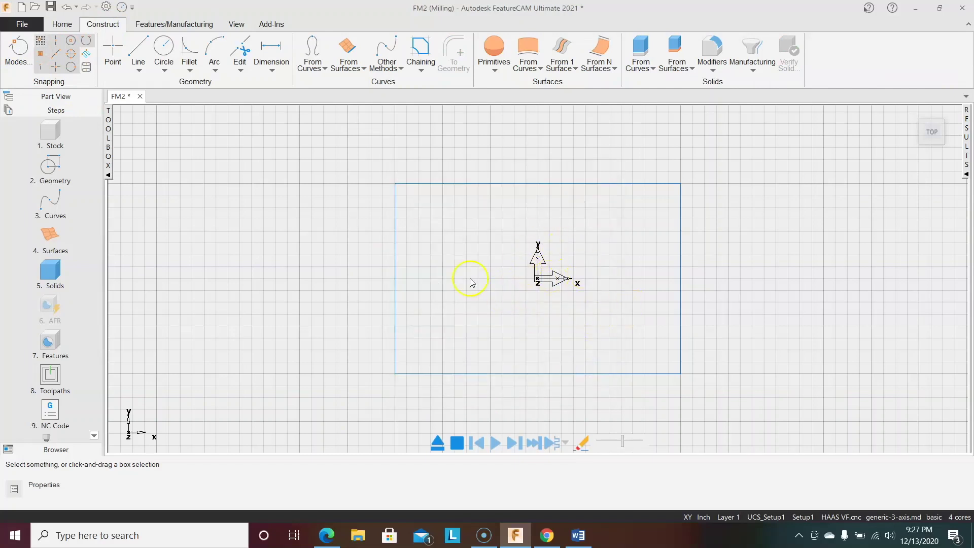
{"action": "left_click", "coordinate": [40, 40]}
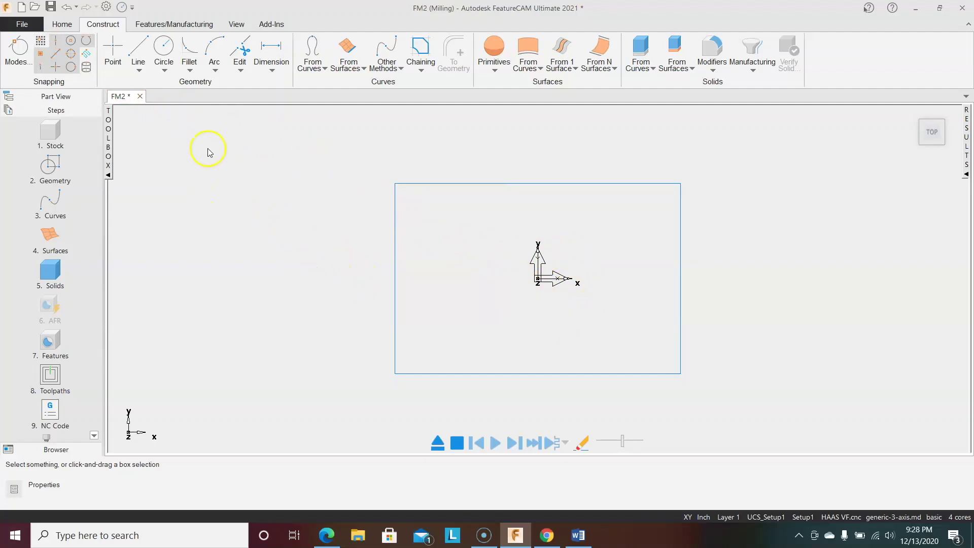
- Draw a horizontal and a vertical construction line through the origin at Y 0 and X 0
{"action": "left_click", "coordinate": [141, 72]}
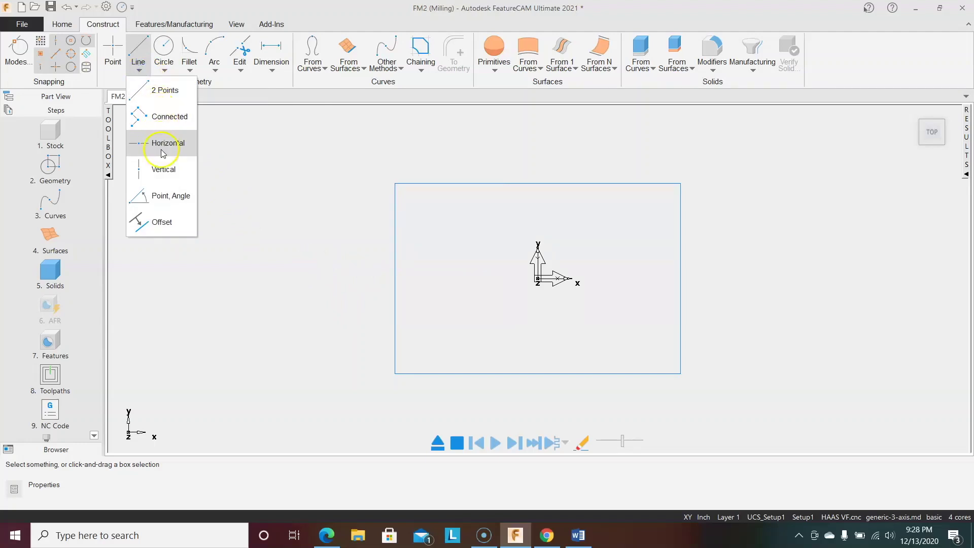
{"action": "left_click", "coordinate": [160, 143]}
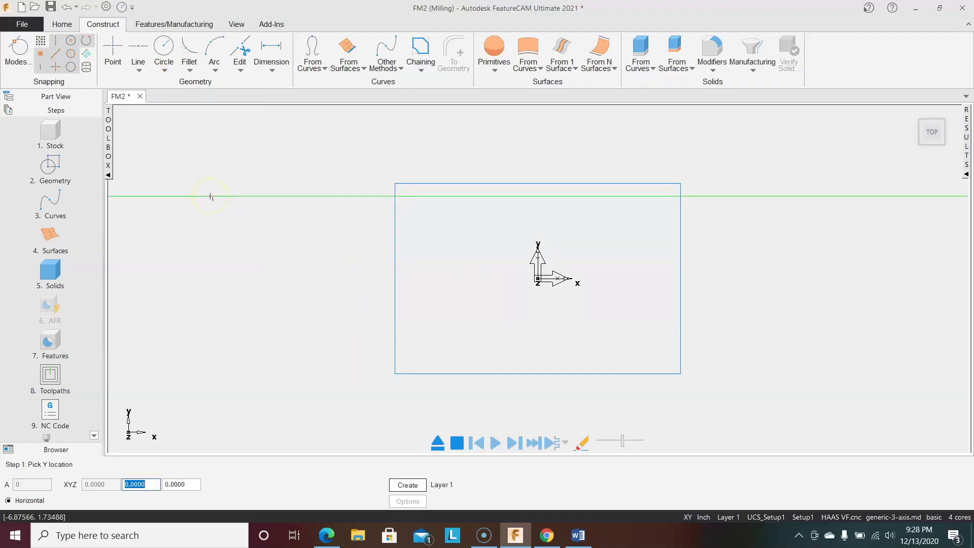
{"action": "key", "text": "Return"}
{"action": "left_click", "coordinate": [137, 75]}
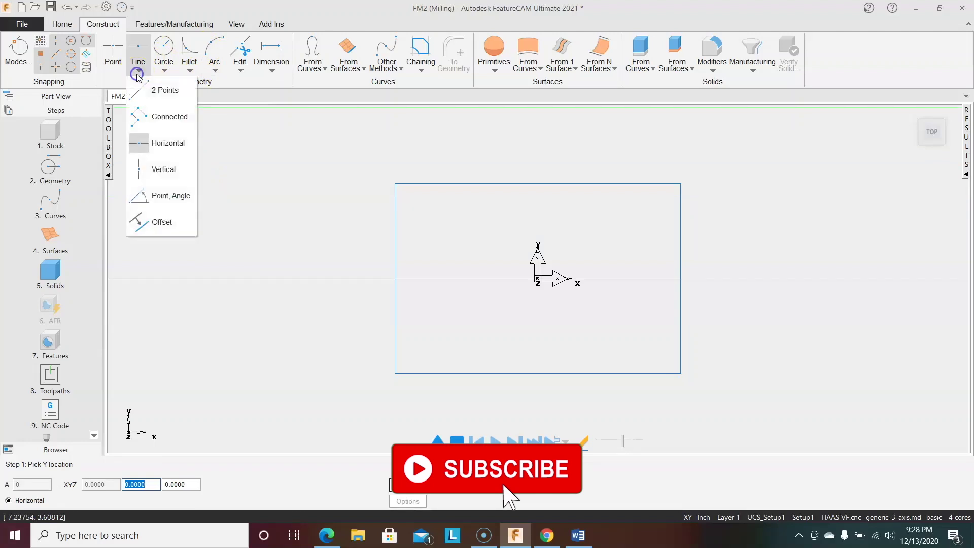
{"action": "left_click", "coordinate": [152, 168]}
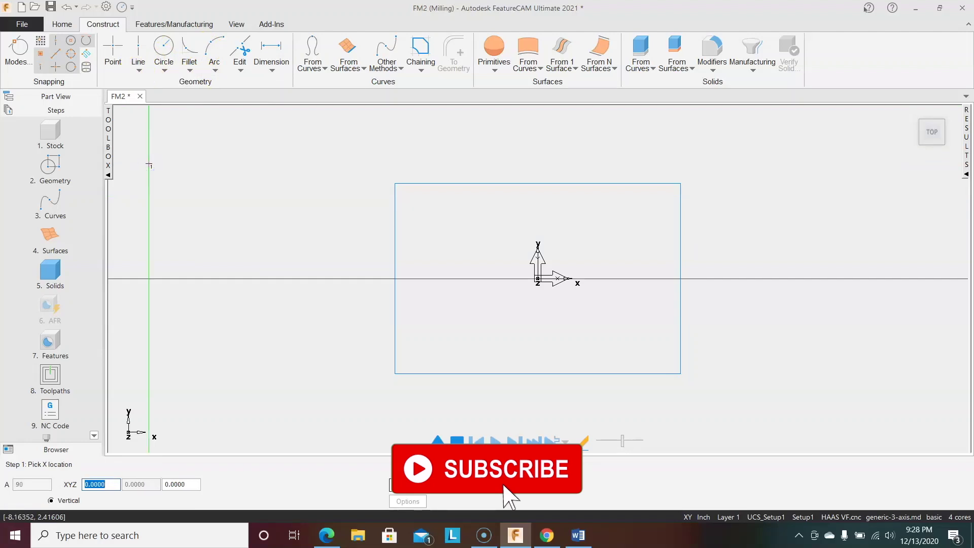
{"action": "key", "text": "Return"}
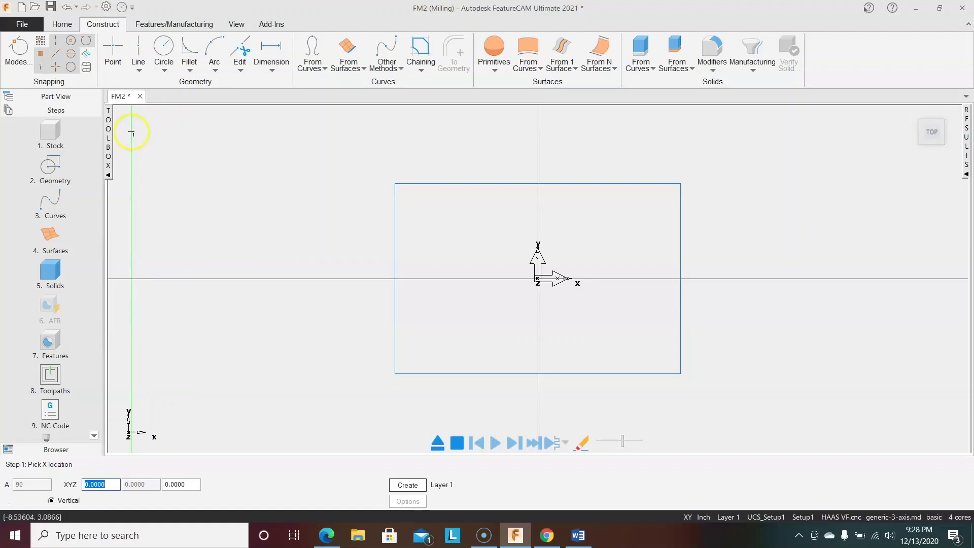
- Offset the horizontal center line by 1.5 inches both above and below
{"action": "left_click", "coordinate": [138, 72]}
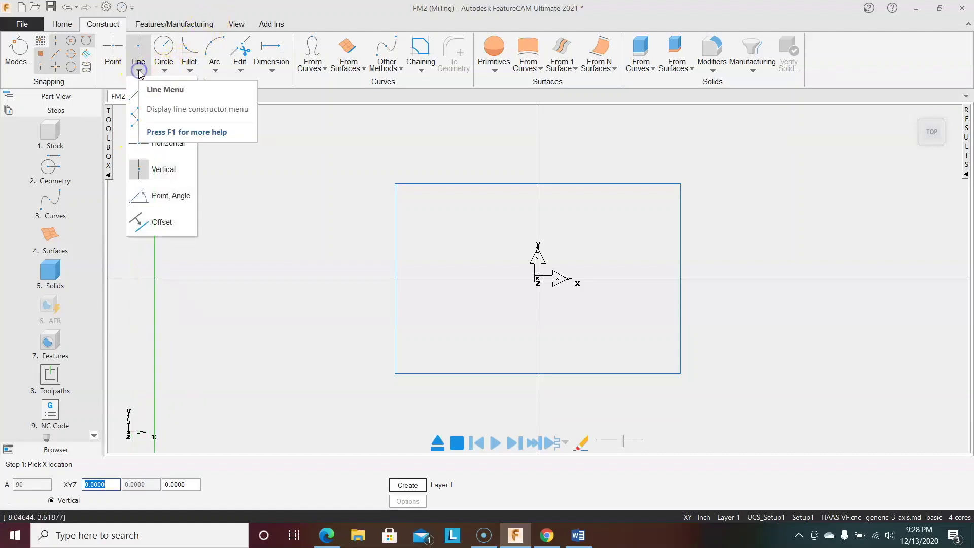
{"action": "left_click", "coordinate": [148, 226]}
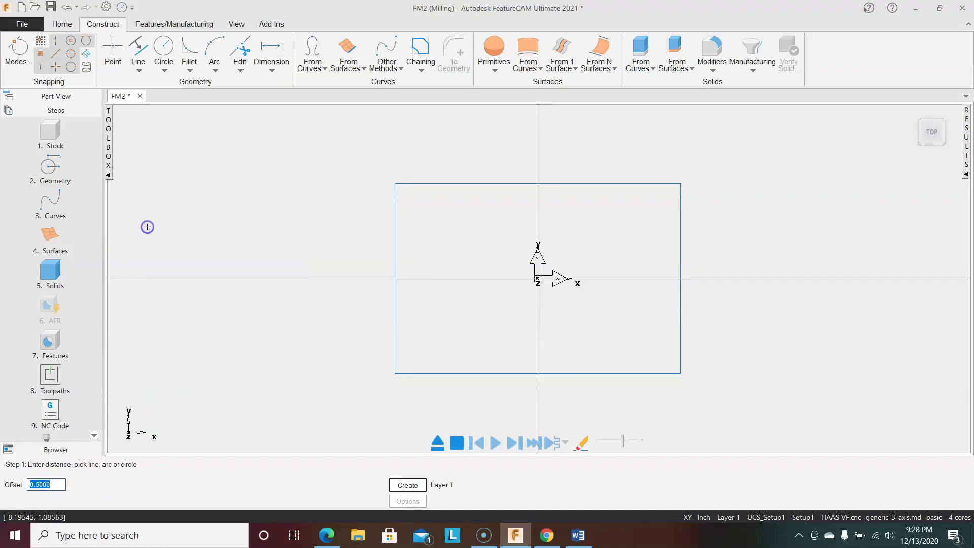
{"action": "type", "text": "1.5"}
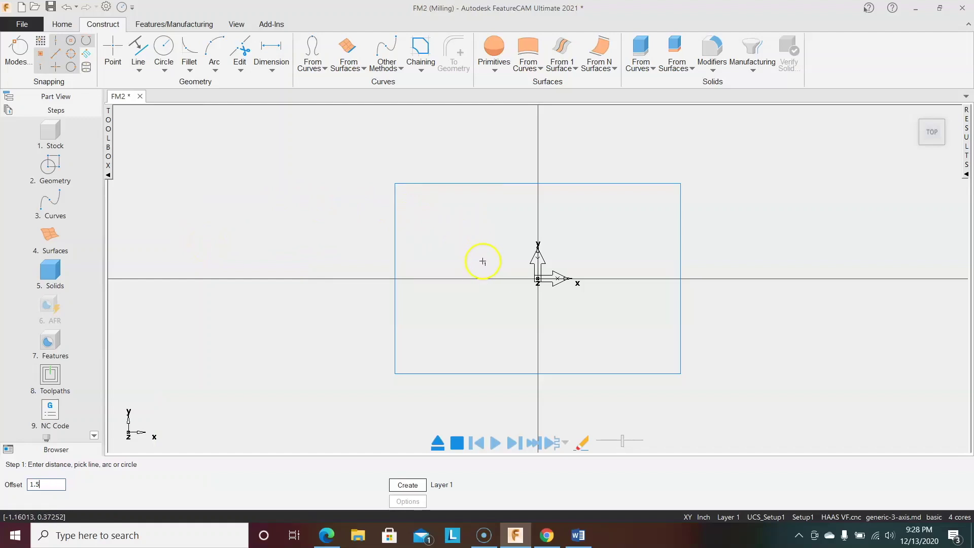
{"action": "left_click", "coordinate": [45, 484]}
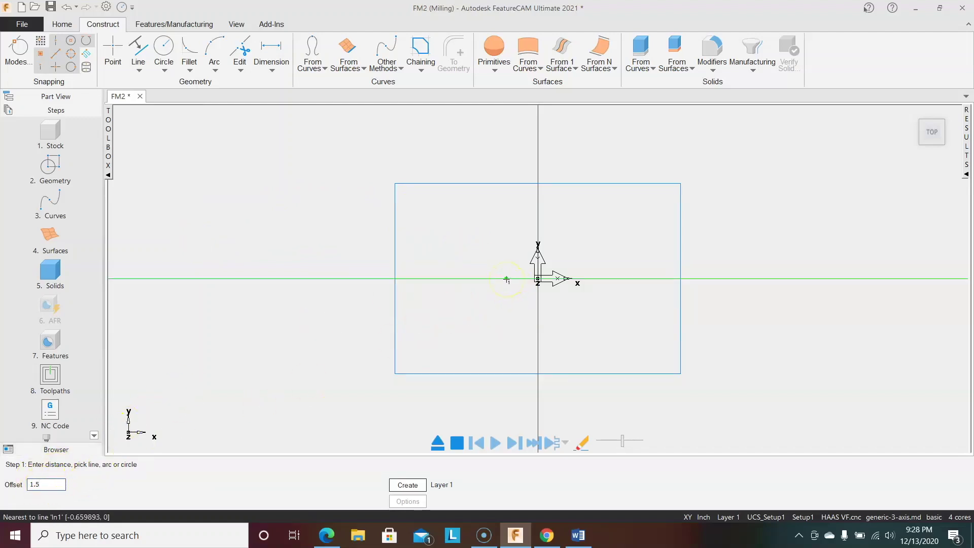
{"action": "left_click", "coordinate": [506, 279]}
{"action": "left_click", "coordinate": [504, 243]}
{"action": "left_click", "coordinate": [506, 279]}
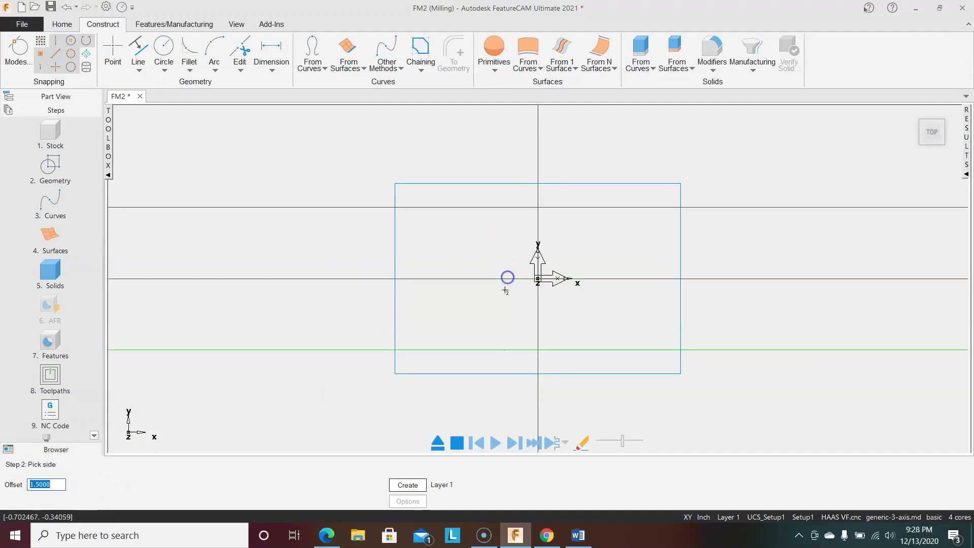
{"action": "left_click", "coordinate": [503, 313]}
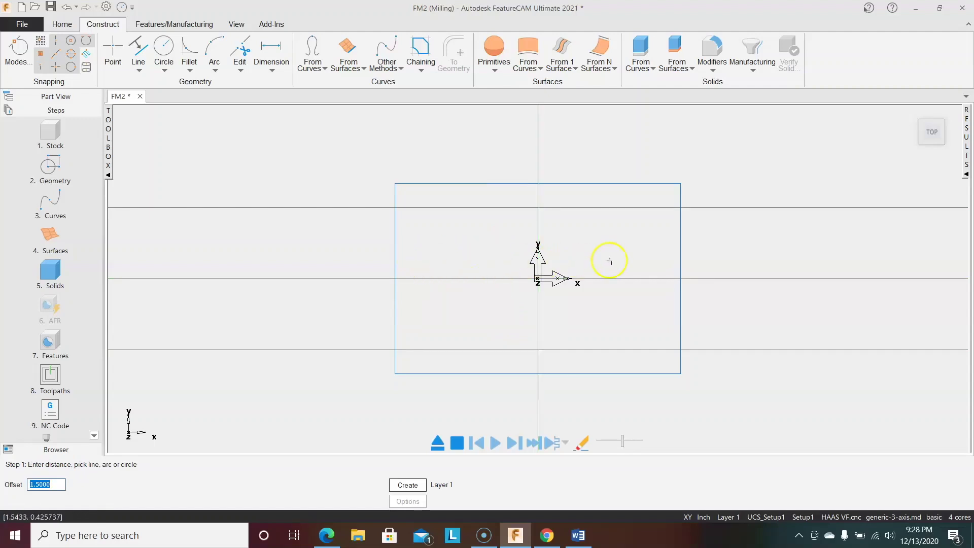
- Offset the vertical center line by 2.5 inches to both its right and left sides
{"action": "left_click", "coordinate": [48, 485]}
{"action": "type", "text": "2.5"}
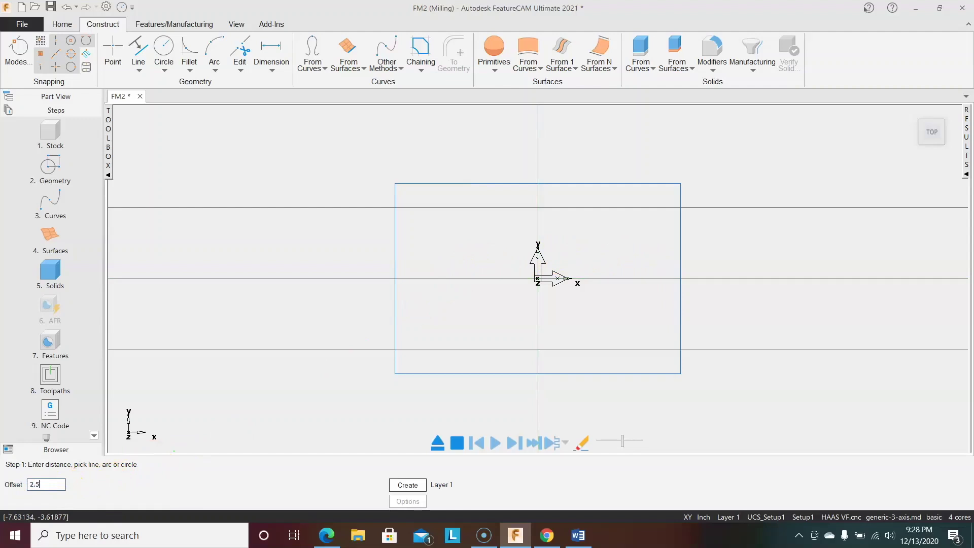
{"action": "left_click", "coordinate": [538, 230]}
{"action": "left_click", "coordinate": [601, 243]}
{"action": "left_click", "coordinate": [538, 233]}
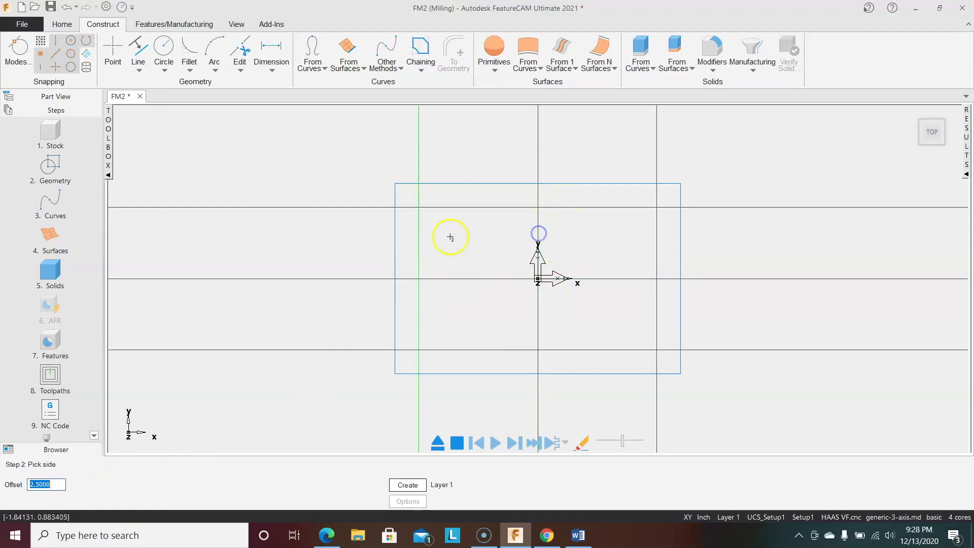
{"action": "left_click", "coordinate": [437, 240]}
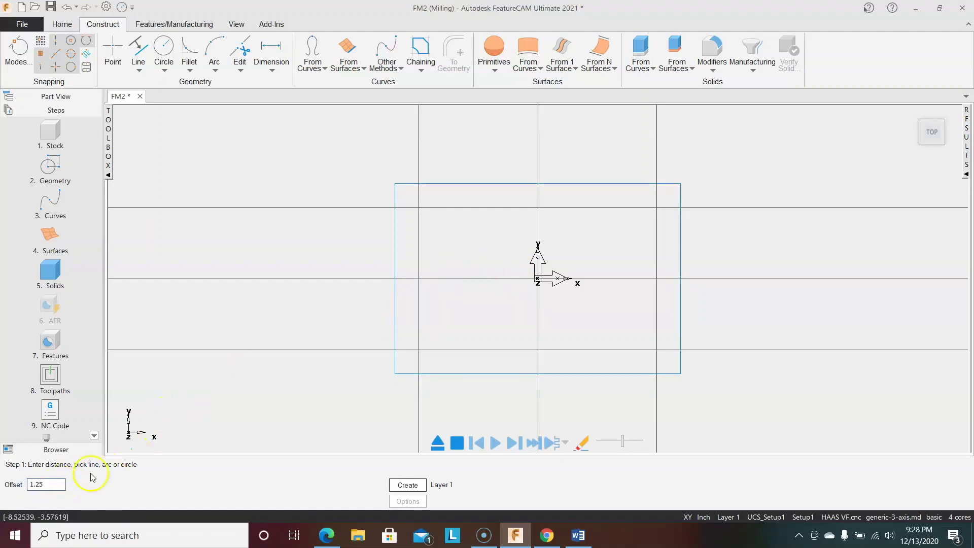
- Offset the horizontal center line by 1.25 inches both above and below
{"action": "left_click", "coordinate": [488, 280]}
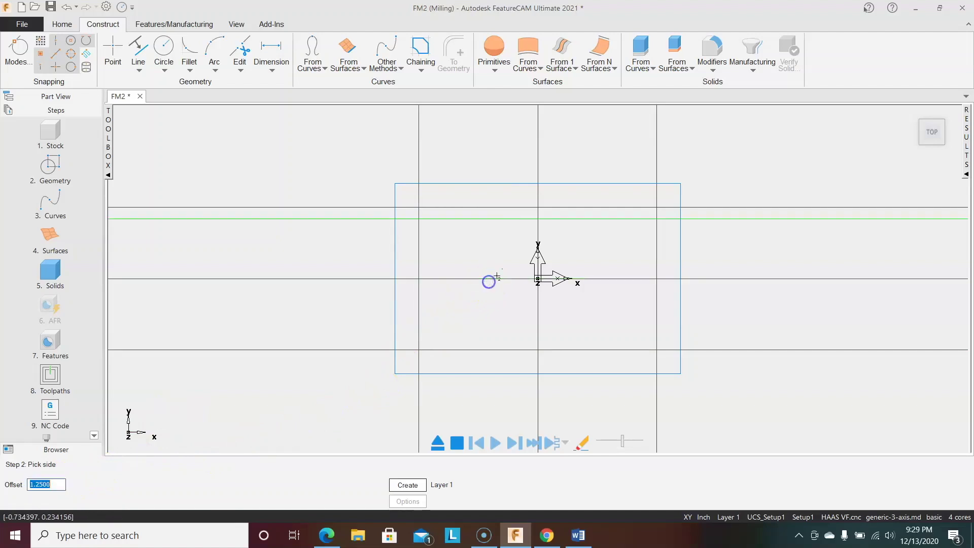
{"action": "left_click", "coordinate": [508, 253]}
{"action": "left_click", "coordinate": [504, 280]}
{"action": "left_click", "coordinate": [500, 306]}
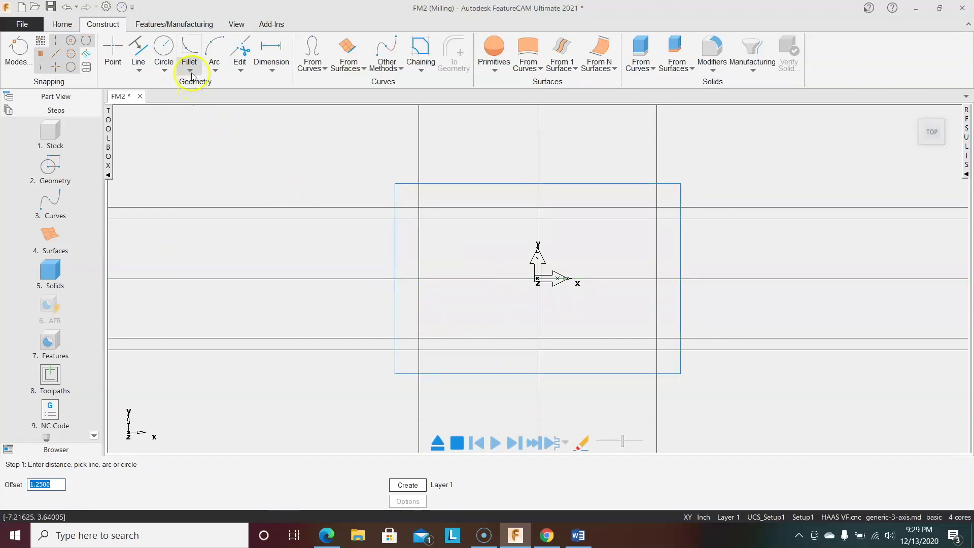
- Draw a three-point arc along the upper edge from (-2.5, 1.5) through (0, 1.25) to (2.5, 1.5)
{"action": "left_click", "coordinate": [215, 63]}
{"action": "left_click", "coordinate": [220, 88]}
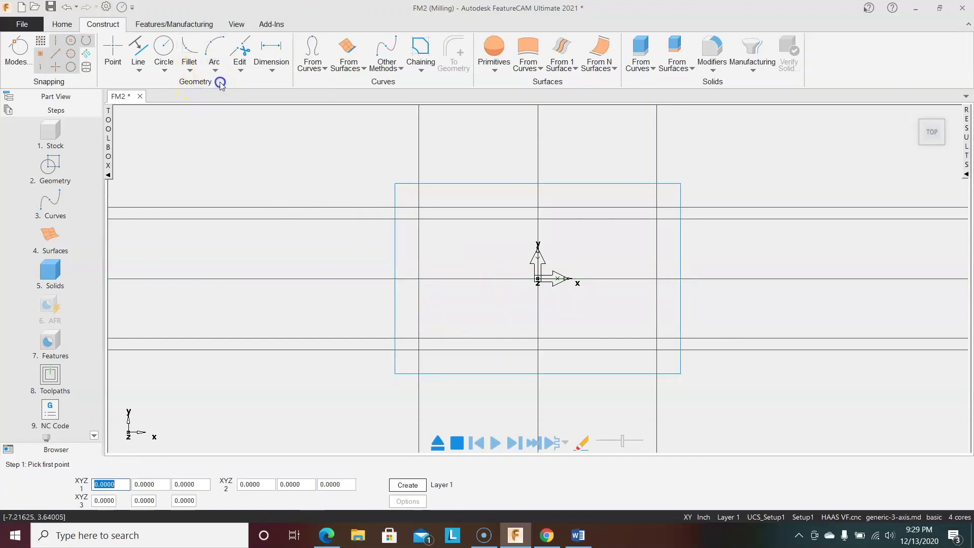
{"action": "left_click", "coordinate": [419, 207]}
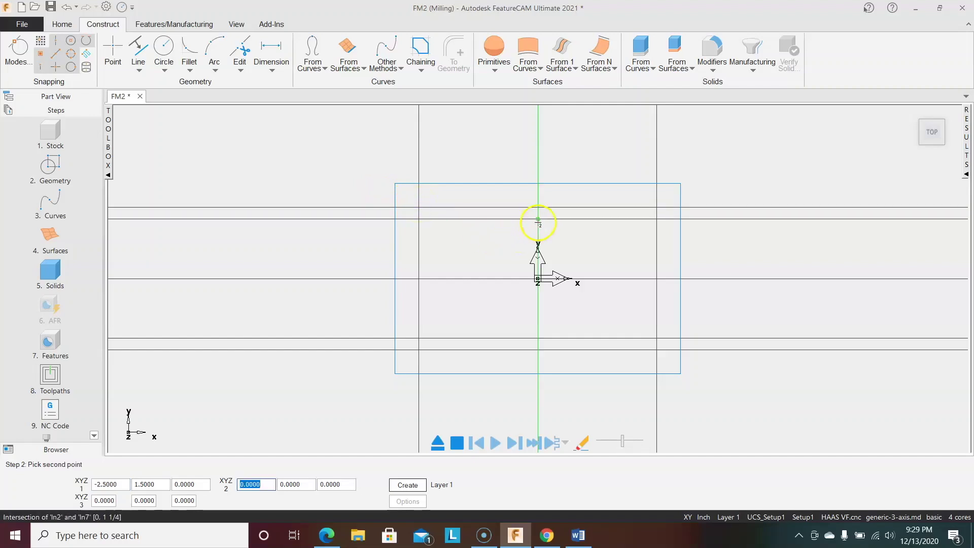
{"action": "left_click", "coordinate": [537, 219]}
{"action": "left_click", "coordinate": [657, 208]}
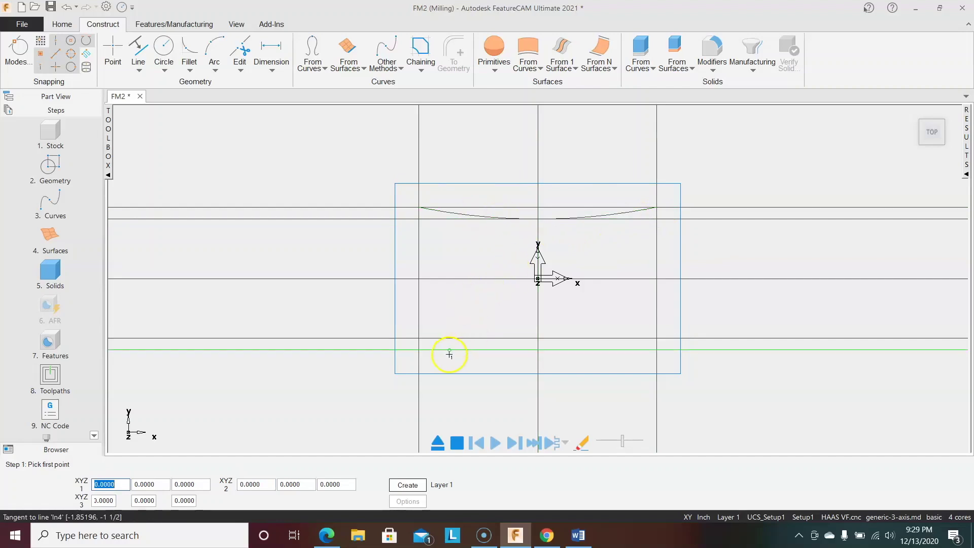
- Draw a matching three-point arc along the lower edge from (-2.5, -1.5) through (0, -1.25) to (2.5, -1.5)
{"action": "left_click", "coordinate": [419, 351]}
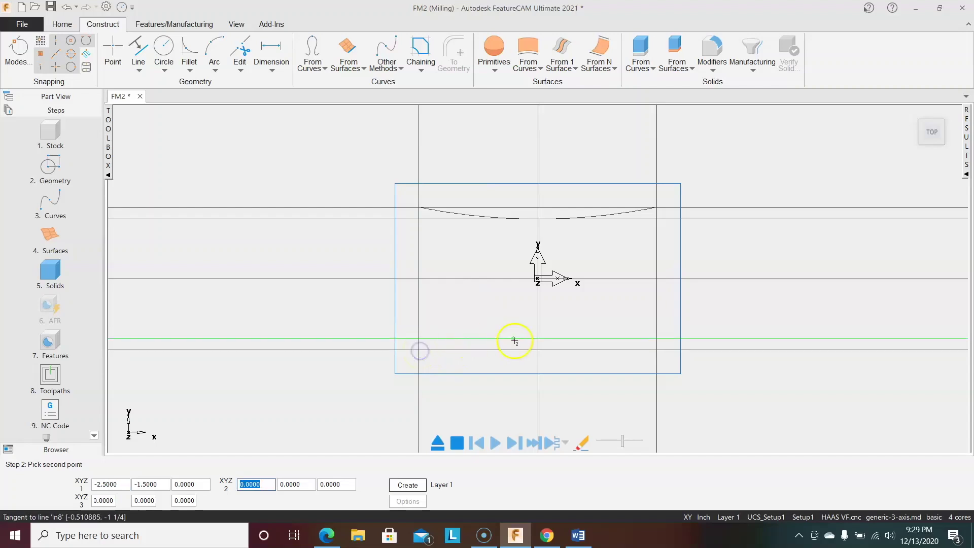
{"action": "left_click", "coordinate": [538, 339]}
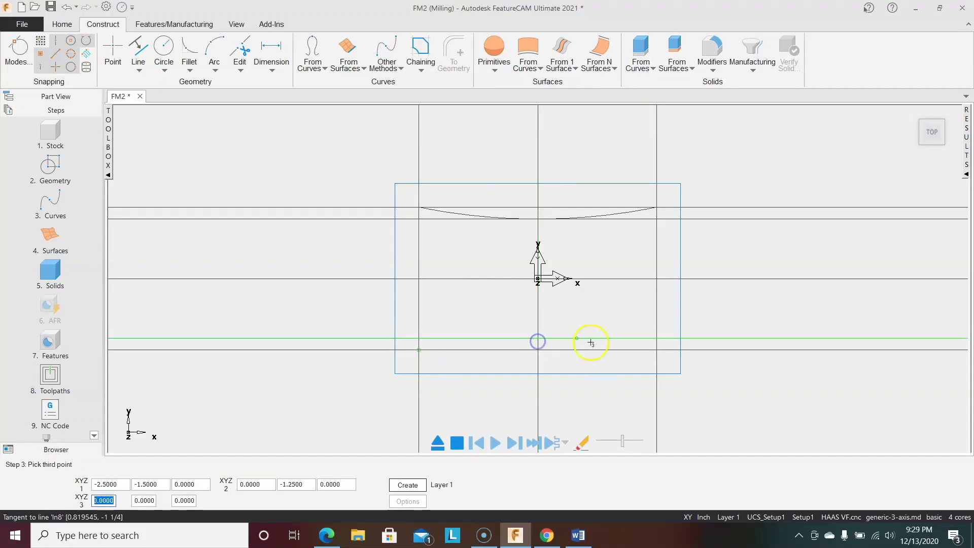
{"action": "left_click", "coordinate": [657, 350]}
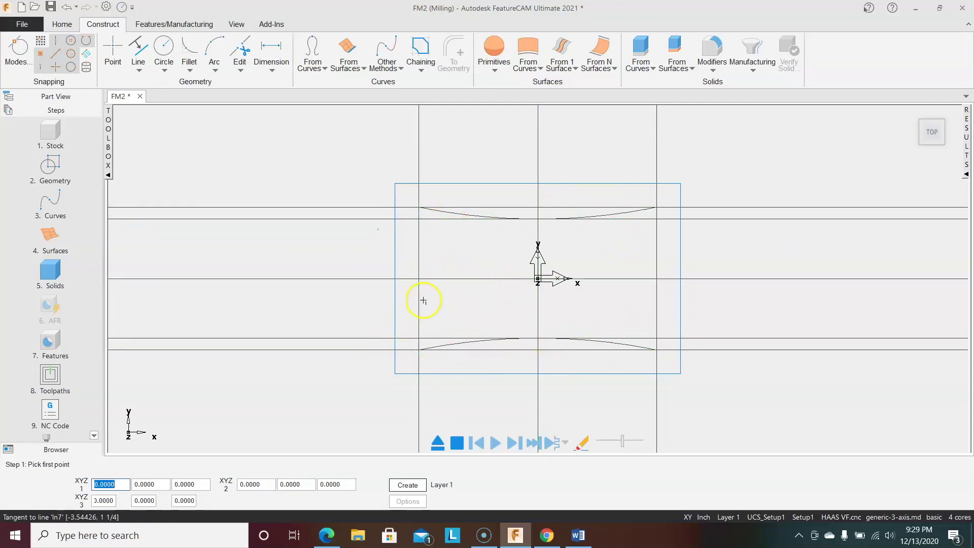
- Fillet the four corners between the arcs and the vertical side lines with a 0.25 inch radius, undoing the wrongly placed fillet
{"action": "left_click", "coordinate": [189, 65]}
{"action": "left_click", "coordinate": [199, 88]}
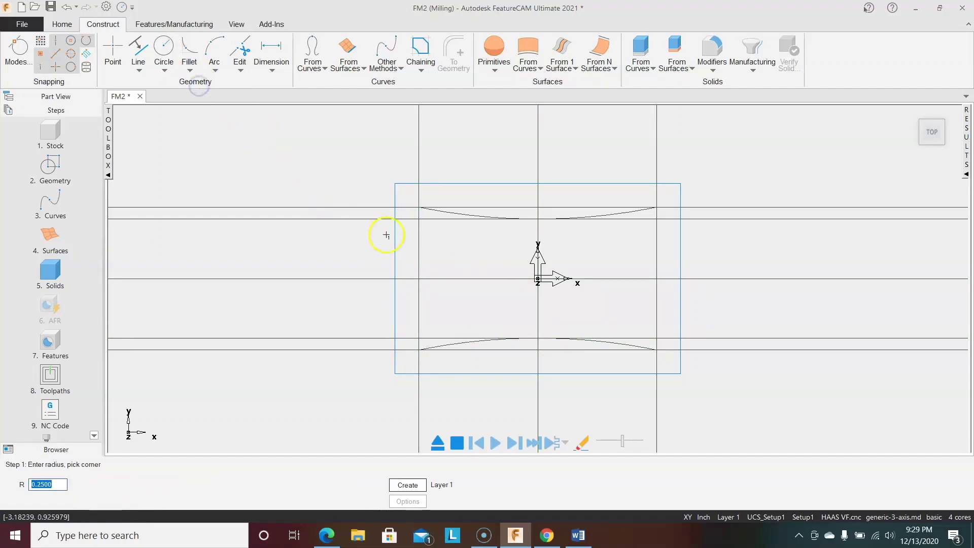
{"action": "left_click", "coordinate": [422, 215]}
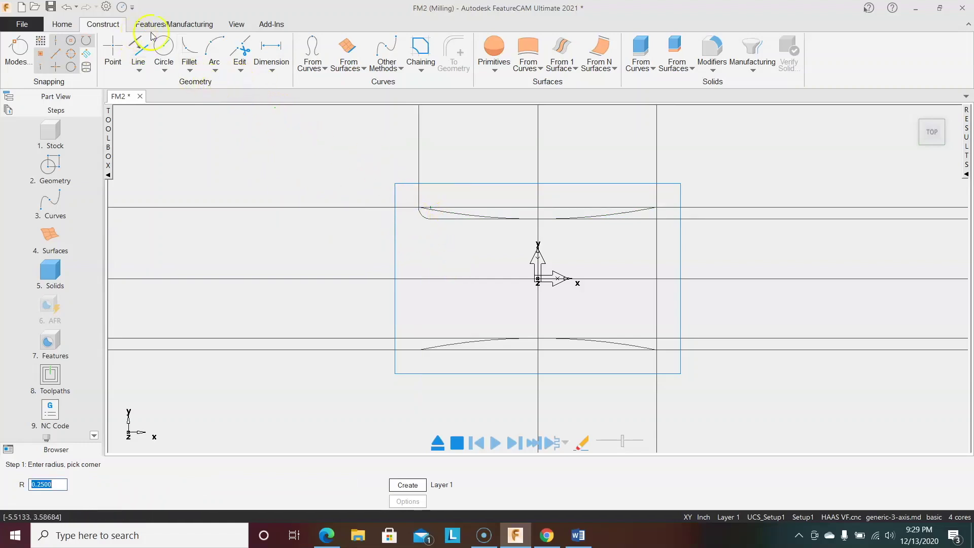
{"action": "left_click", "coordinate": [66, 6]}
{"action": "left_click", "coordinate": [430, 211]}
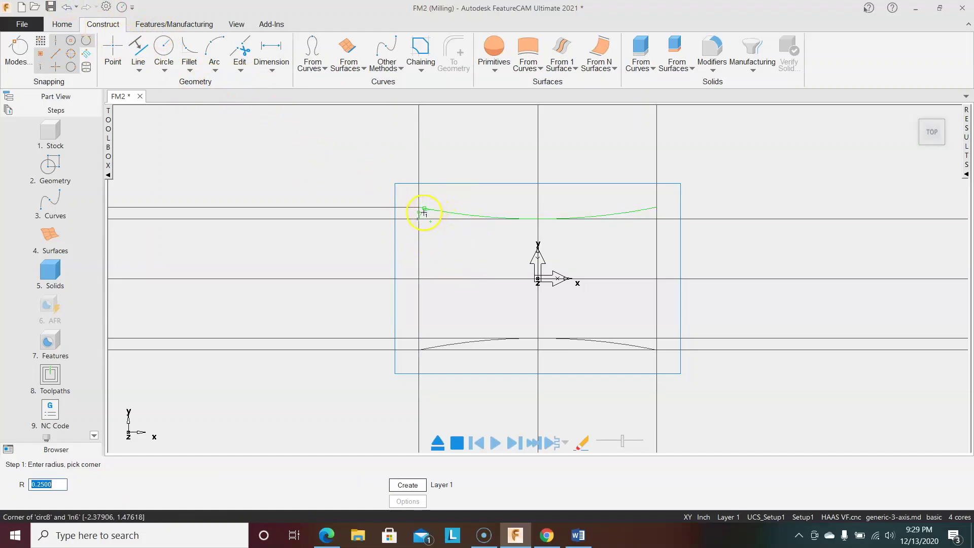
{"action": "left_click", "coordinate": [449, 215]}
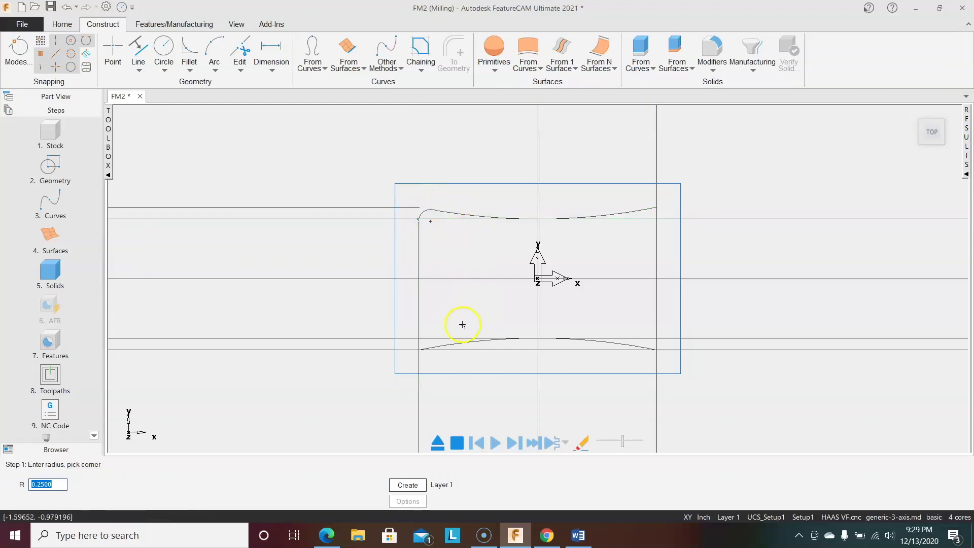
{"action": "left_click", "coordinate": [422, 345]}
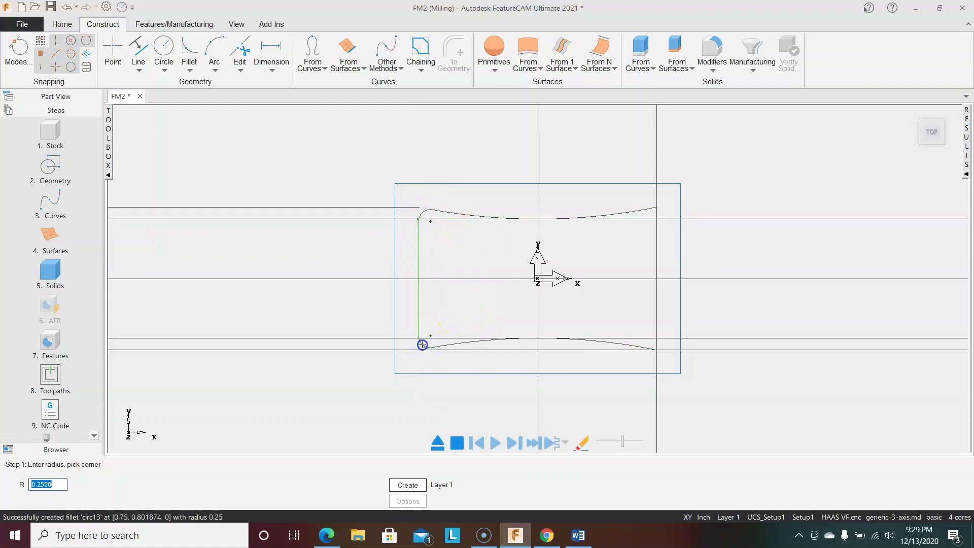
{"action": "left_click", "coordinate": [656, 347]}
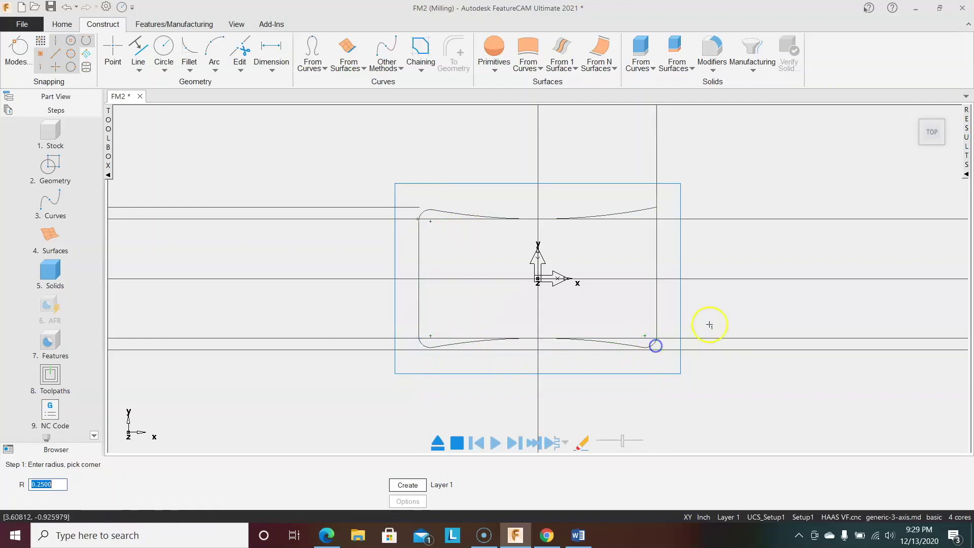
{"action": "left_click", "coordinate": [654, 215]}
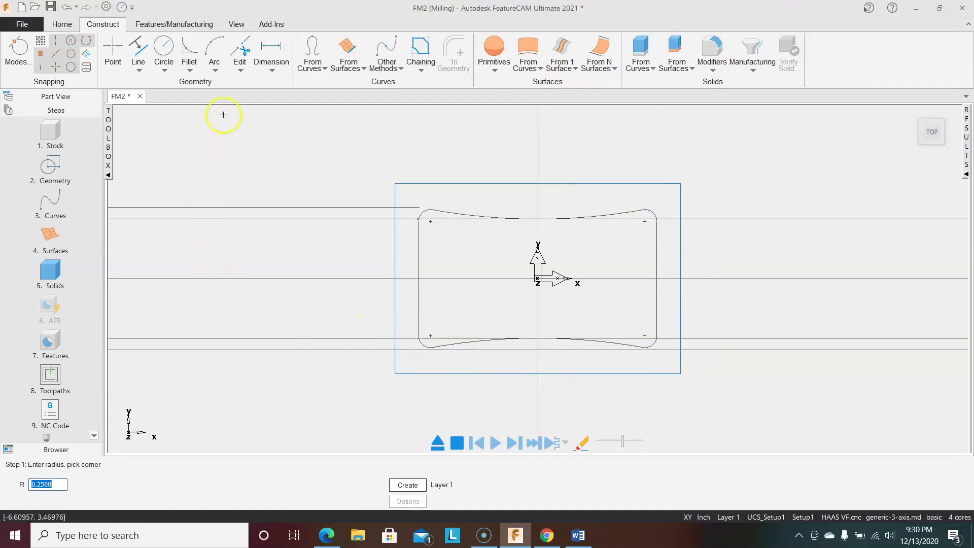
- Clip the vertical center line above and below the profile and the horizontal lines extending past its right side
{"action": "left_click", "coordinate": [138, 68]}
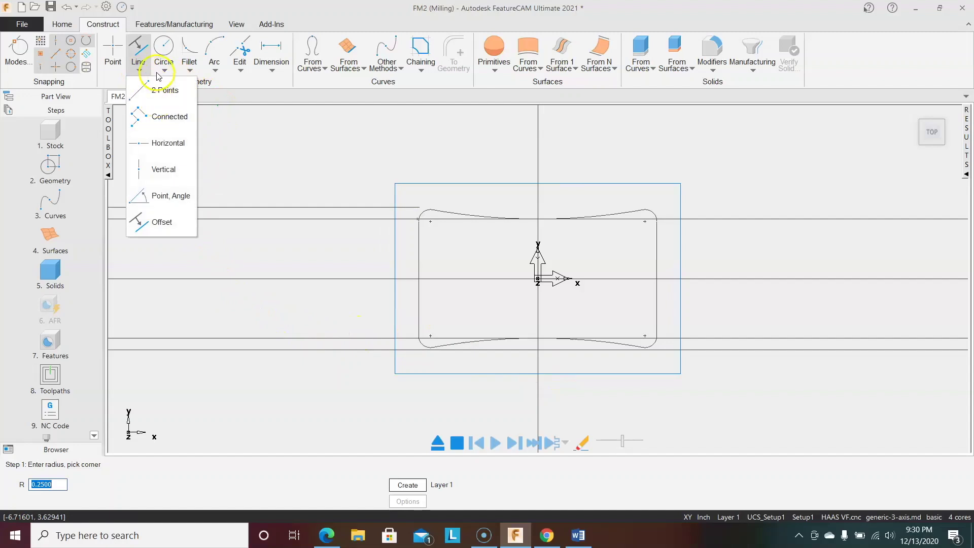
{"action": "left_click", "coordinate": [239, 68]}
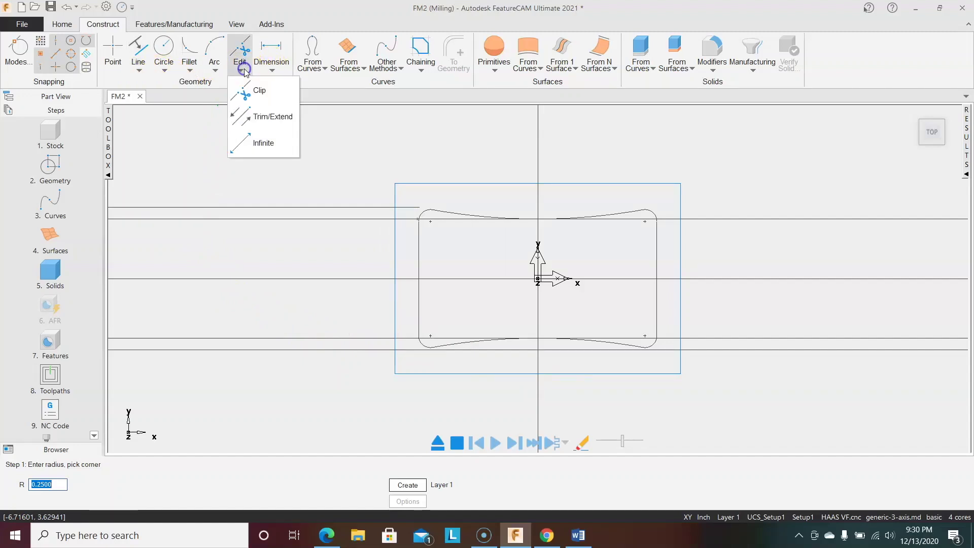
{"action": "left_click", "coordinate": [258, 90]}
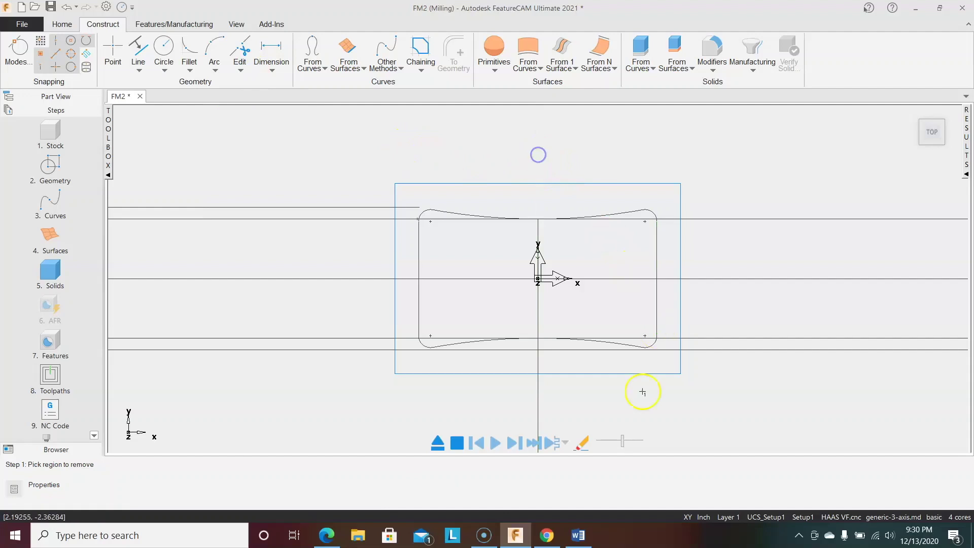
{"action": "left_click", "coordinate": [539, 404]}
{"action": "left_click", "coordinate": [806, 348]}
{"action": "left_click", "coordinate": [805, 338]}
{"action": "left_click", "coordinate": [802, 280]}
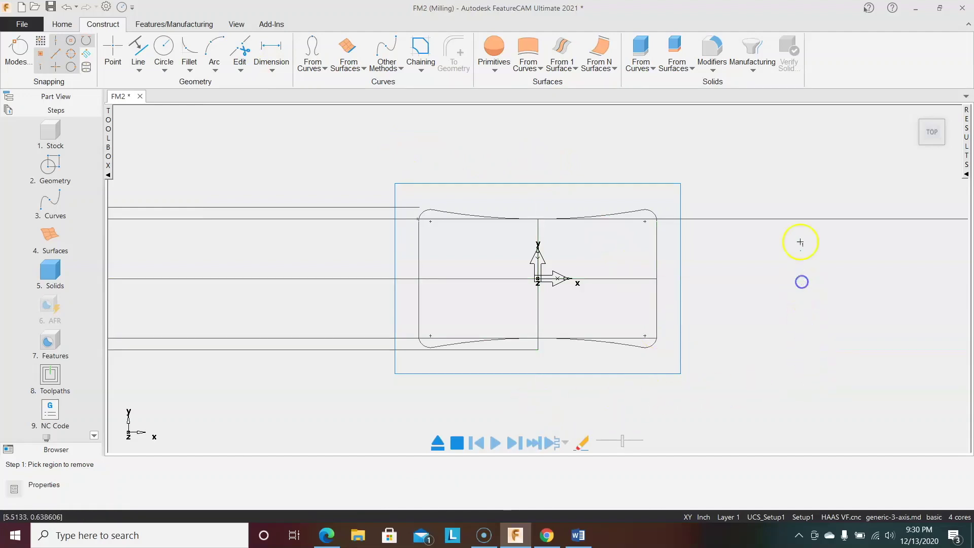
{"action": "left_click", "coordinate": [790, 220]}
- Clip the horizontal lines extending past the profile's left side and the vertical center line stub below the lower arc
{"action": "left_click", "coordinate": [354, 208]}
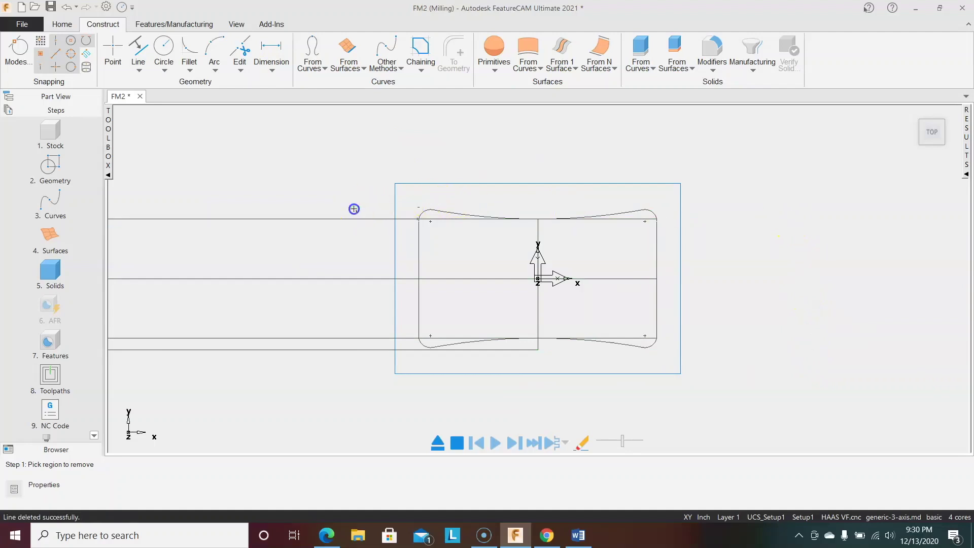
{"action": "left_click", "coordinate": [348, 218]}
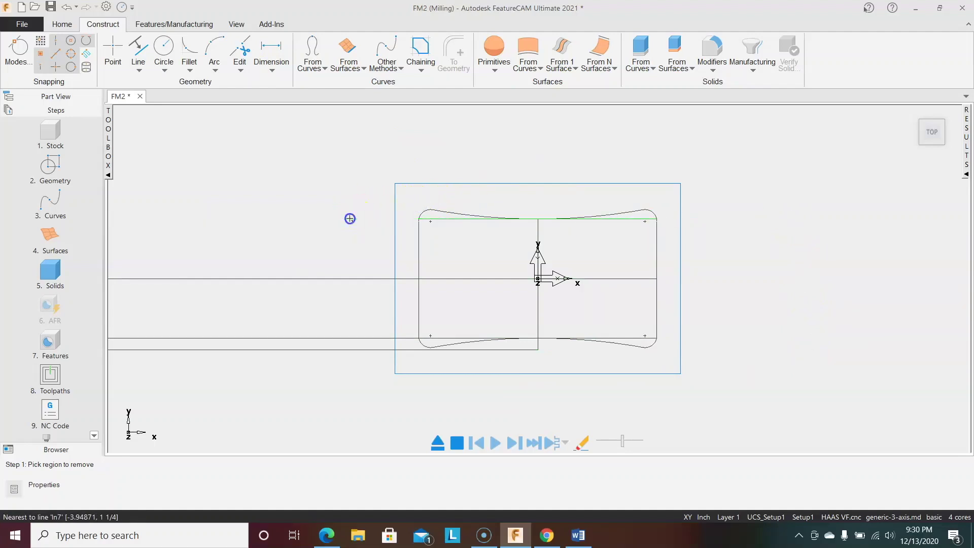
{"action": "left_click", "coordinate": [347, 279]}
{"action": "left_click", "coordinate": [350, 338]}
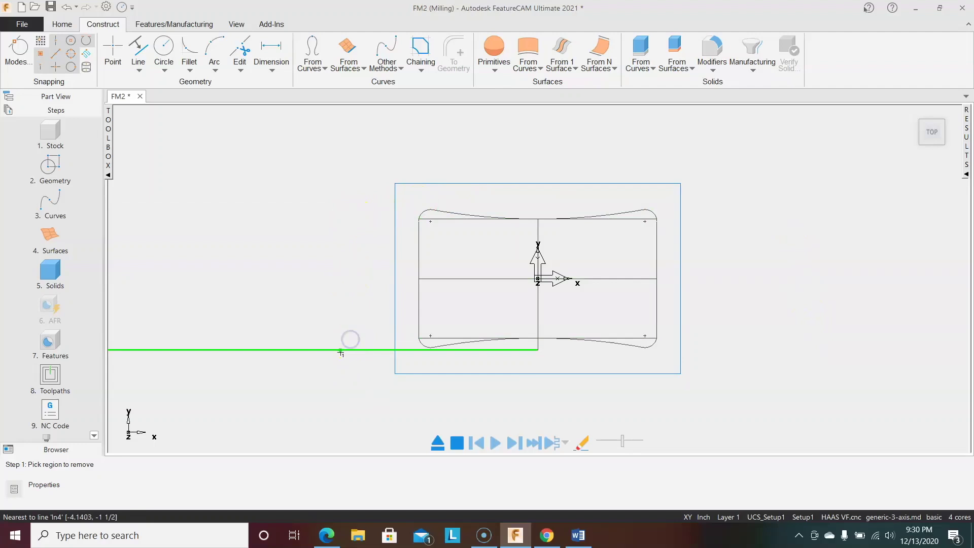
{"action": "left_click", "coordinate": [340, 351]}
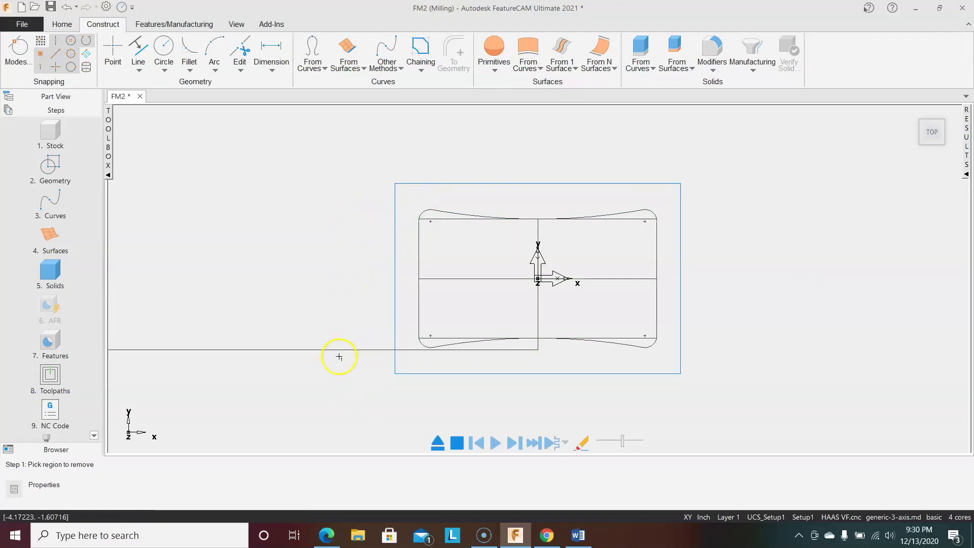
{"action": "left_click", "coordinate": [340, 350]}
{"action": "left_click", "coordinate": [539, 353]}
- Clip the remaining pieces of the upper and lower 1.25 inch offset lines inside the profile
{"action": "left_click", "coordinate": [640, 224]}
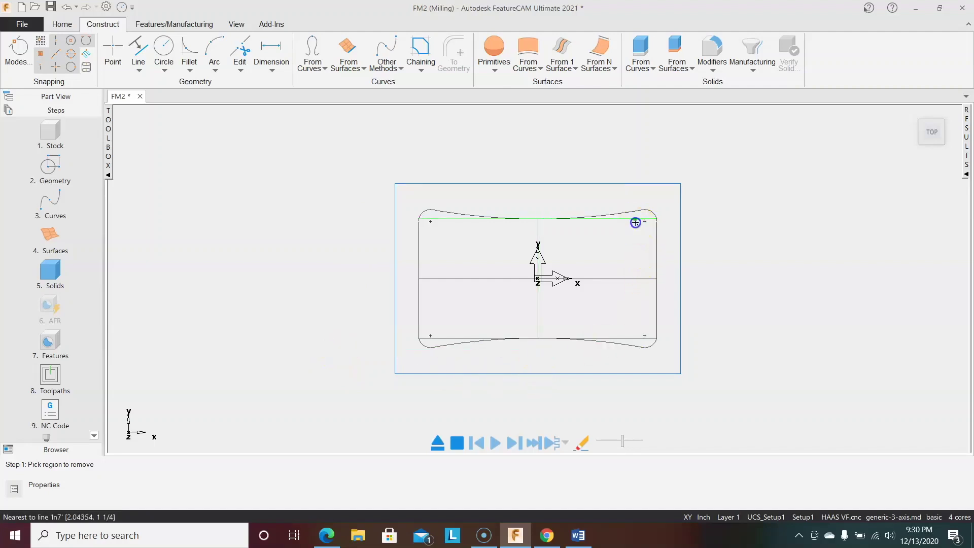
{"action": "left_click", "coordinate": [456, 221]}
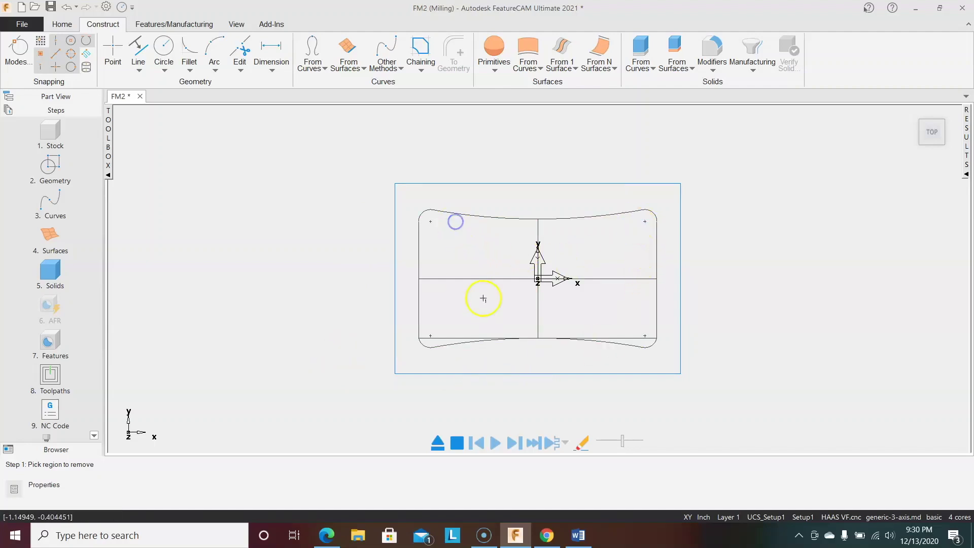
{"action": "left_click", "coordinate": [447, 337]}
{"action": "left_click", "coordinate": [609, 336]}
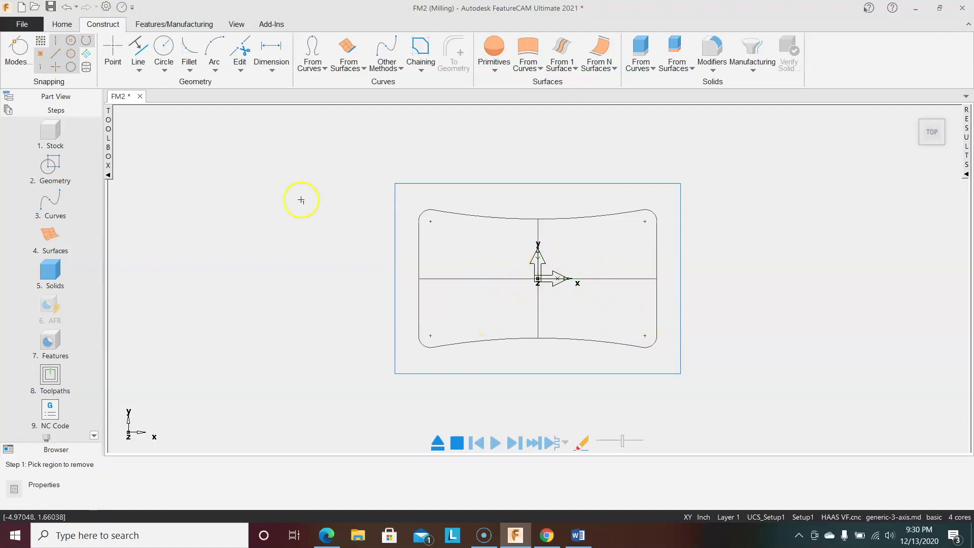
- Draw a circle of 0.5 inch radius centered on the origin
{"action": "left_click", "coordinate": [164, 69]}
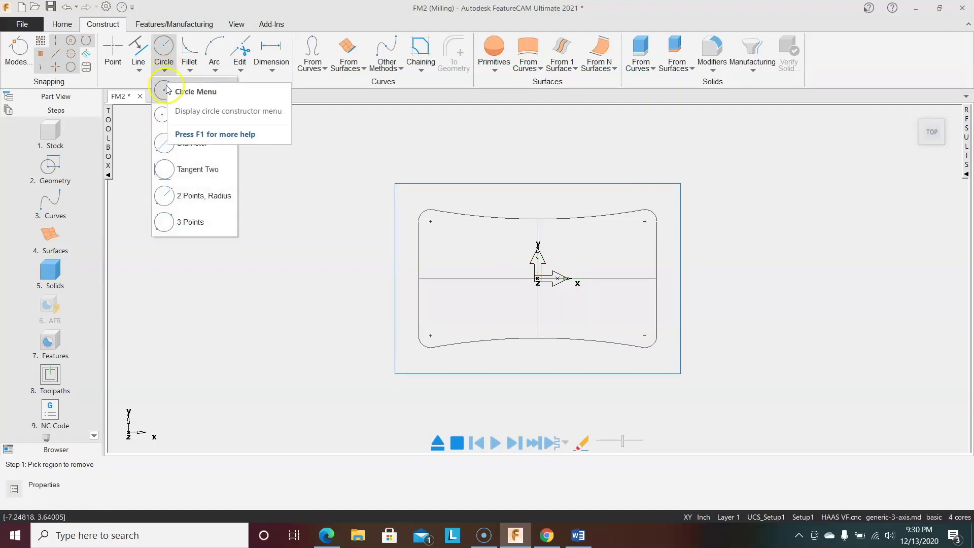
{"action": "left_click", "coordinate": [170, 93]}
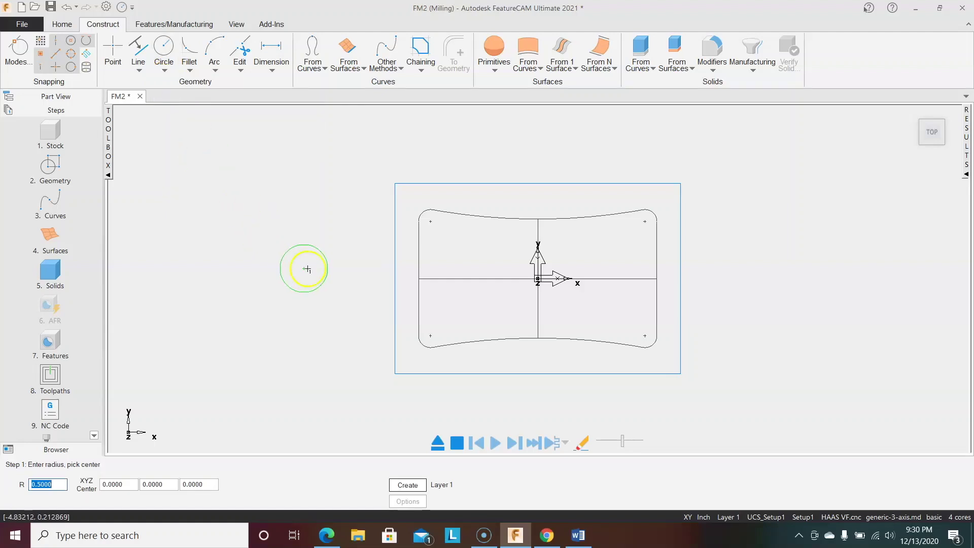
{"action": "left_click", "coordinate": [538, 278]}
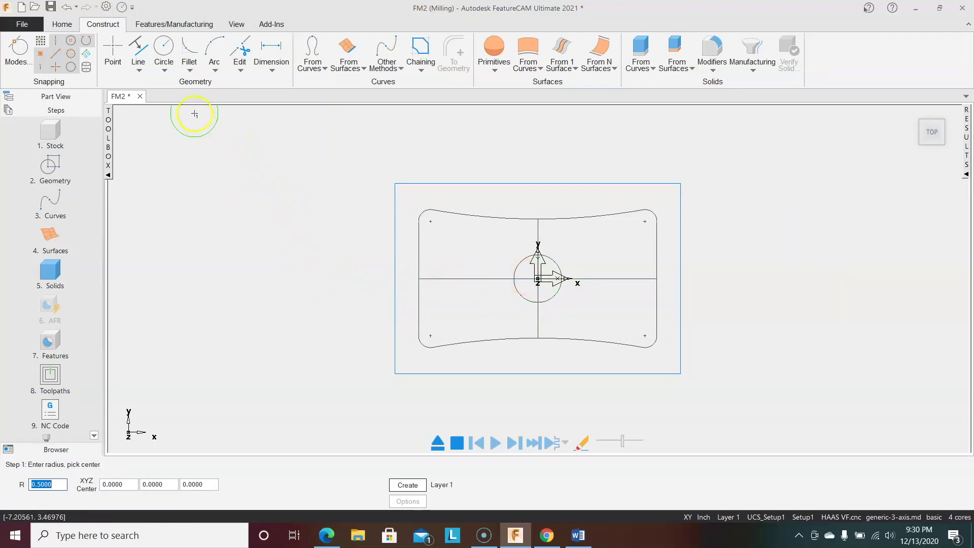
- Offset the profile's upper and lower arcs and both vertical side lines inward by 0.375 inches
{"action": "left_click", "coordinate": [140, 73]}
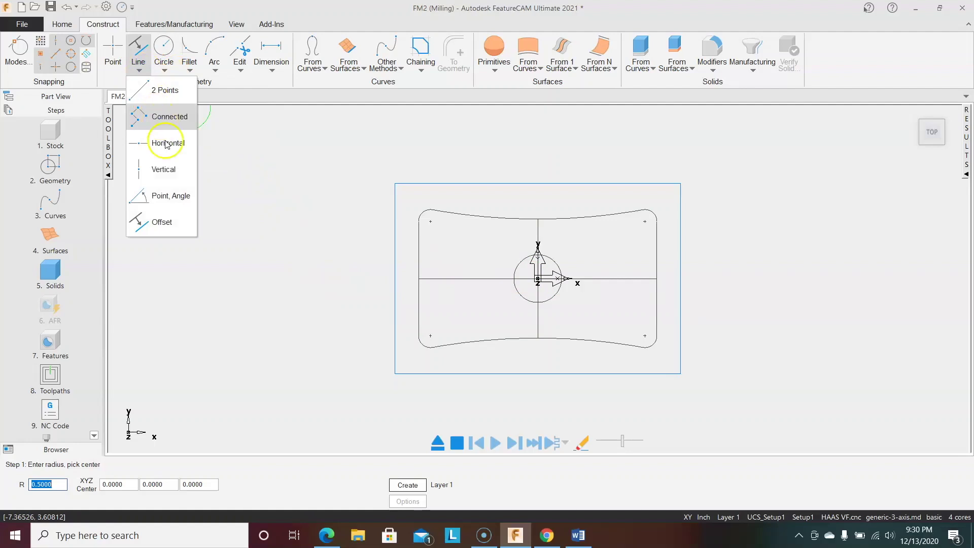
{"action": "left_click", "coordinate": [166, 220]}
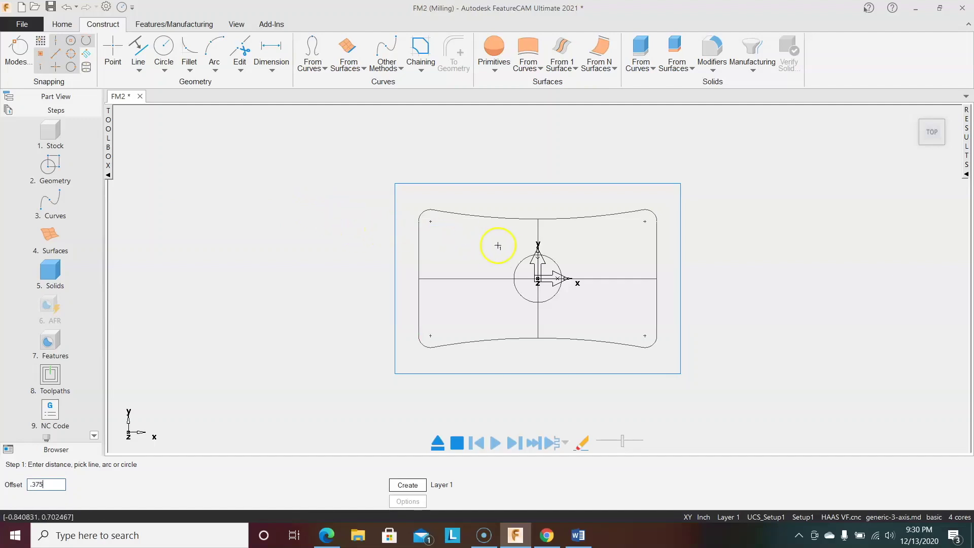
{"action": "left_click", "coordinate": [517, 221]}
{"action": "left_click", "coordinate": [516, 242]}
{"action": "left_click", "coordinate": [422, 254]}
{"action": "left_click", "coordinate": [446, 261]}
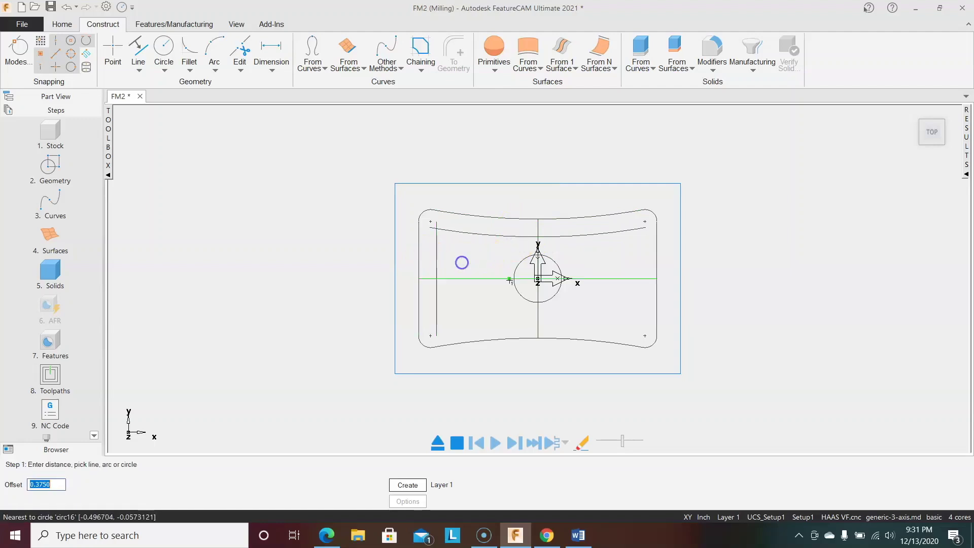
{"action": "left_click", "coordinate": [505, 338]}
{"action": "left_click", "coordinate": [507, 316]}
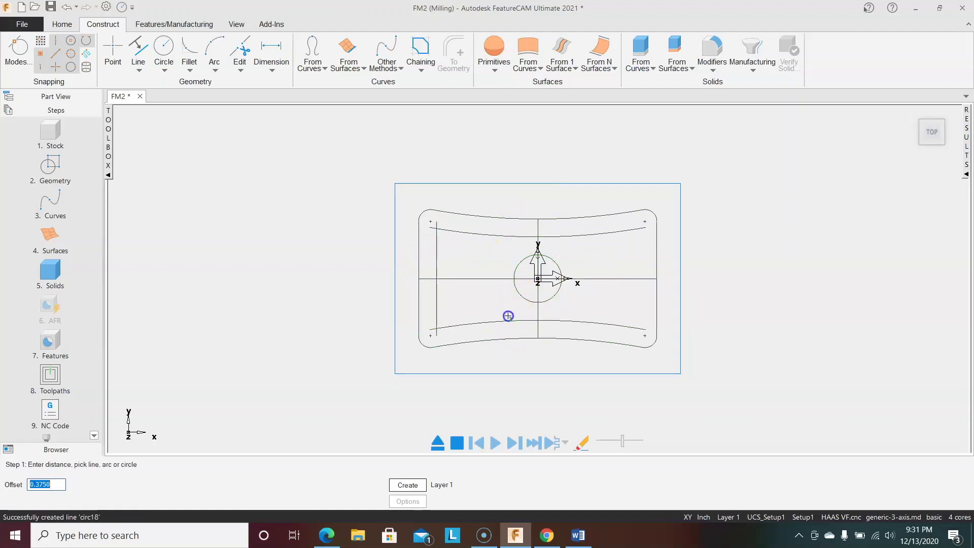
{"action": "left_click", "coordinate": [655, 252]}
{"action": "left_click", "coordinate": [629, 252]}
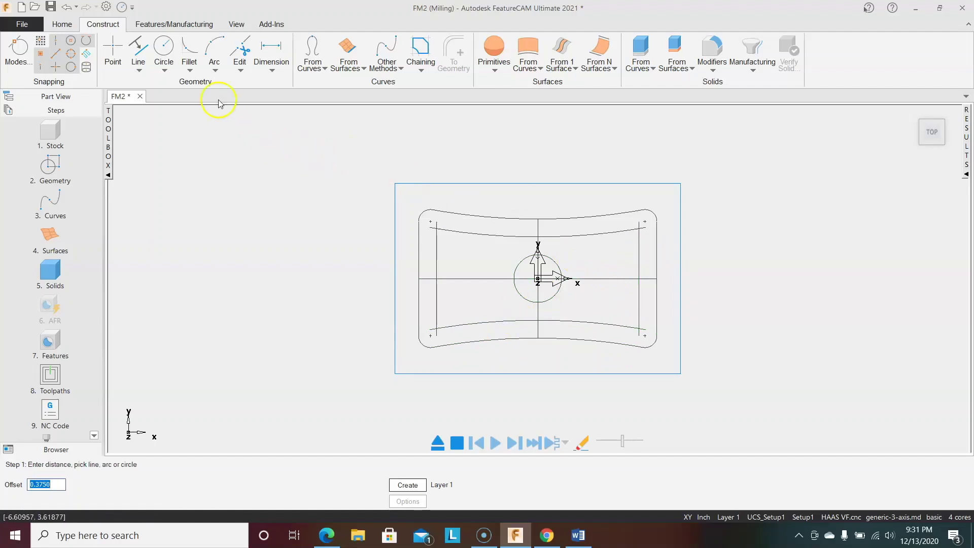
- Fillet the four corners of the inner offset profile with a 0.25 inch radius
{"action": "left_click", "coordinate": [190, 67]}
{"action": "left_click", "coordinate": [204, 89]}
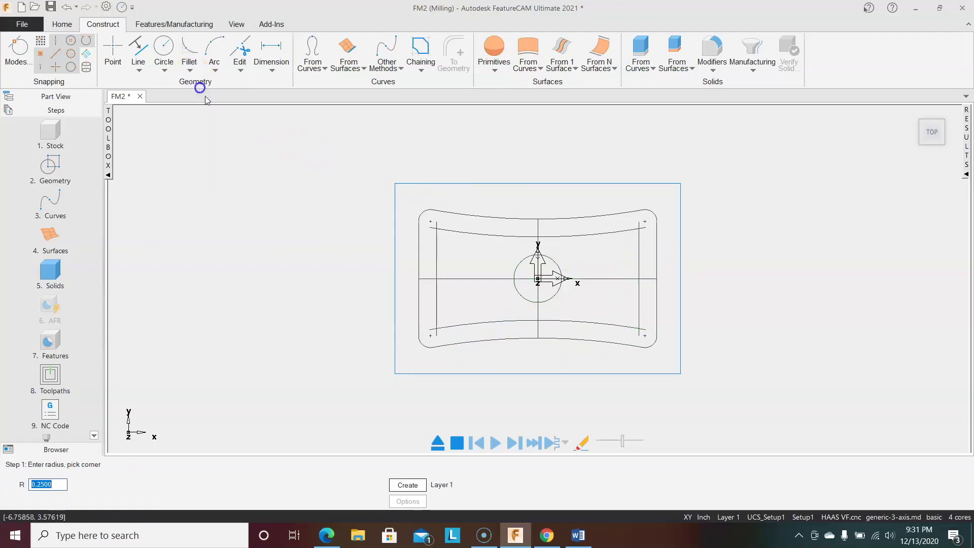
{"action": "left_click", "coordinate": [443, 237]}
{"action": "left_click", "coordinate": [443, 321]}
{"action": "left_click", "coordinate": [629, 320]}
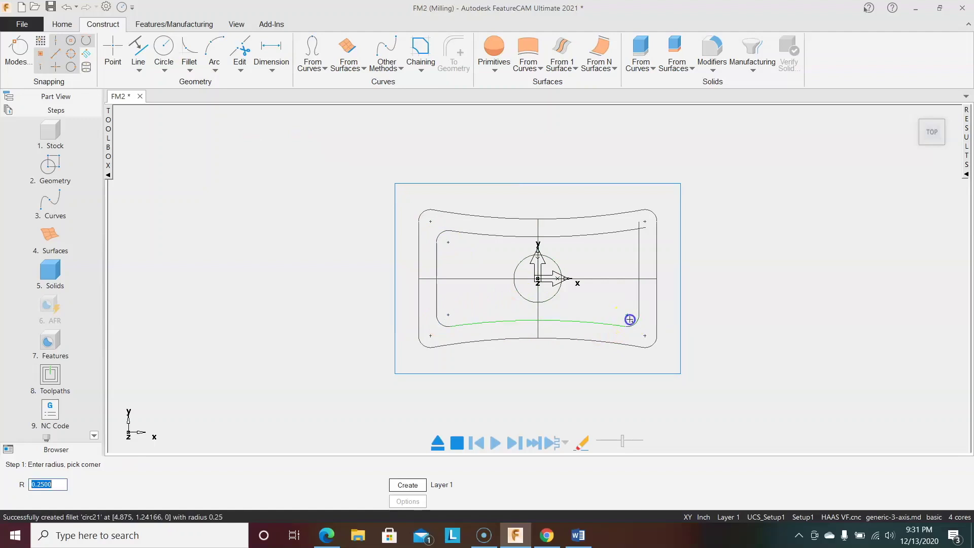
{"action": "left_click", "coordinate": [634, 238]}
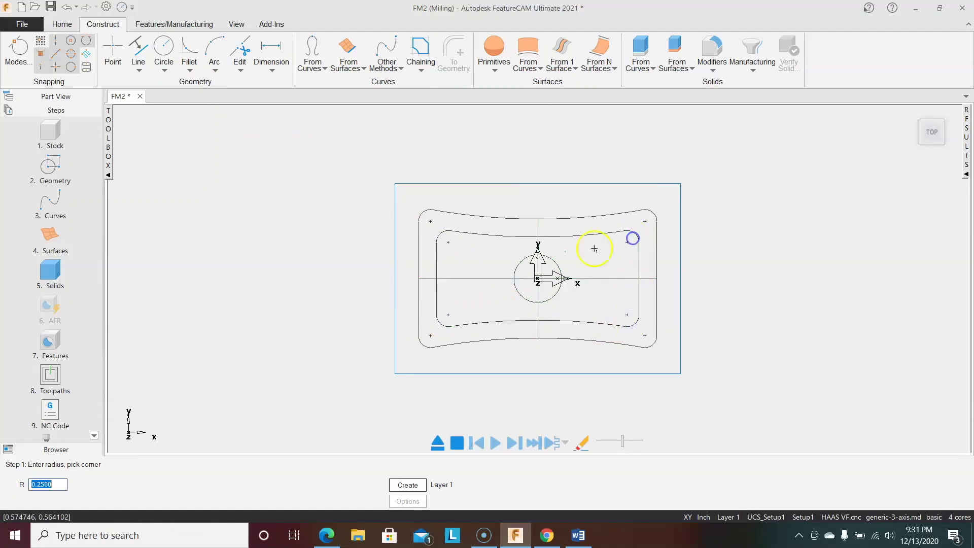
- Clip the horizontal and vertical center line segments between the inner and outer profiles
{"action": "left_click", "coordinate": [240, 70]}
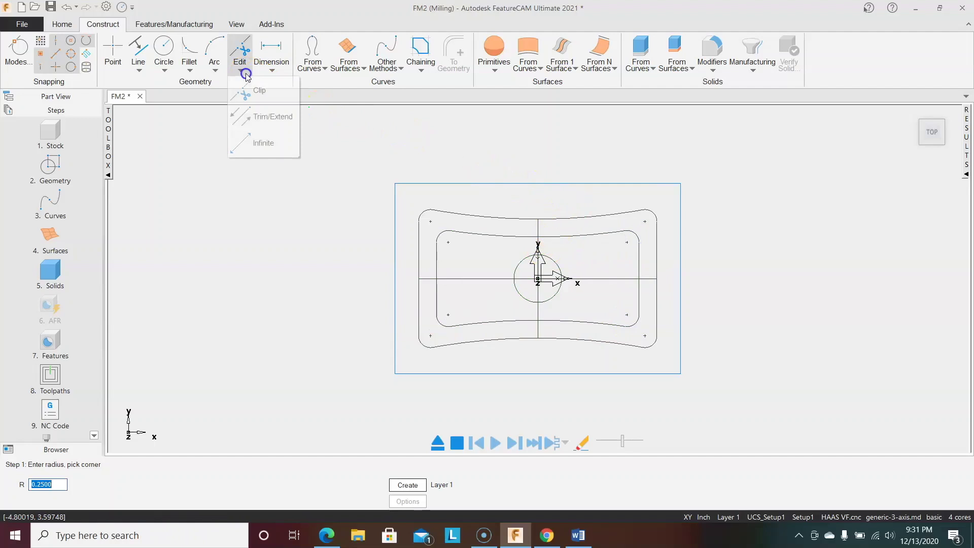
{"action": "left_click", "coordinate": [252, 91]}
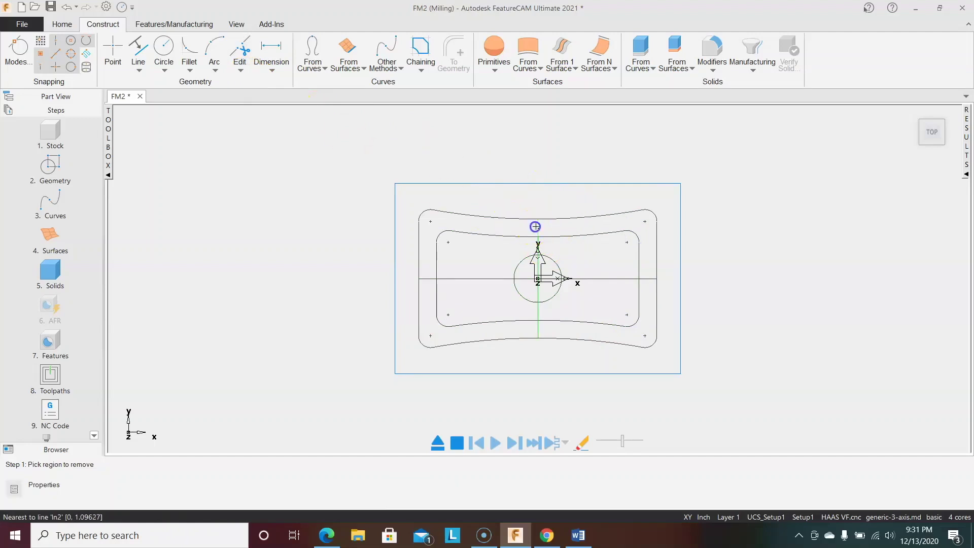
{"action": "left_click", "coordinate": [426, 279]}
{"action": "left_click", "coordinate": [537, 328]}
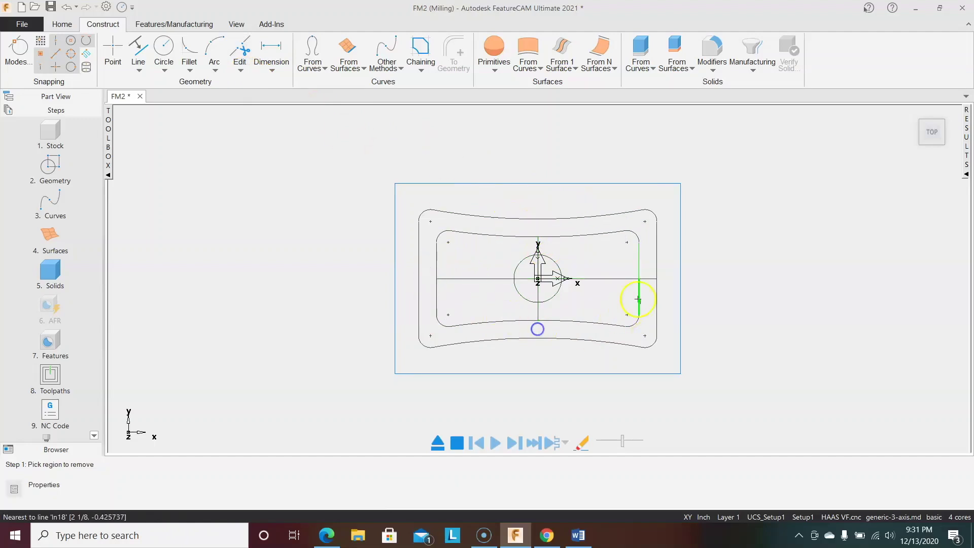
{"action": "left_click", "coordinate": [648, 281]}
- Clip the horizontal and vertical center line segments between the inner profile and the center circle, and return to selection mode
{"action": "left_click", "coordinate": [615, 280]}
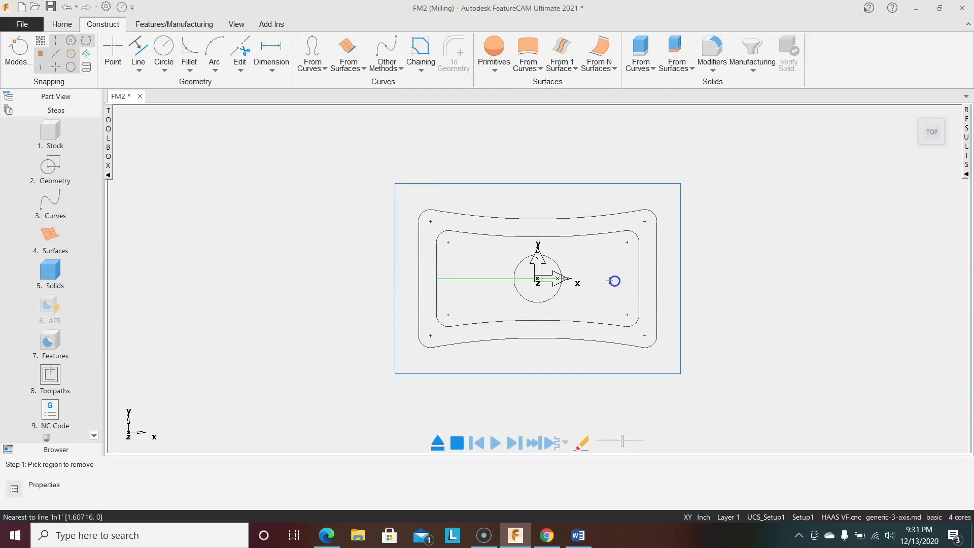
{"action": "left_click", "coordinate": [488, 278]}
{"action": "left_click", "coordinate": [537, 247]}
{"action": "left_click", "coordinate": [538, 308]}
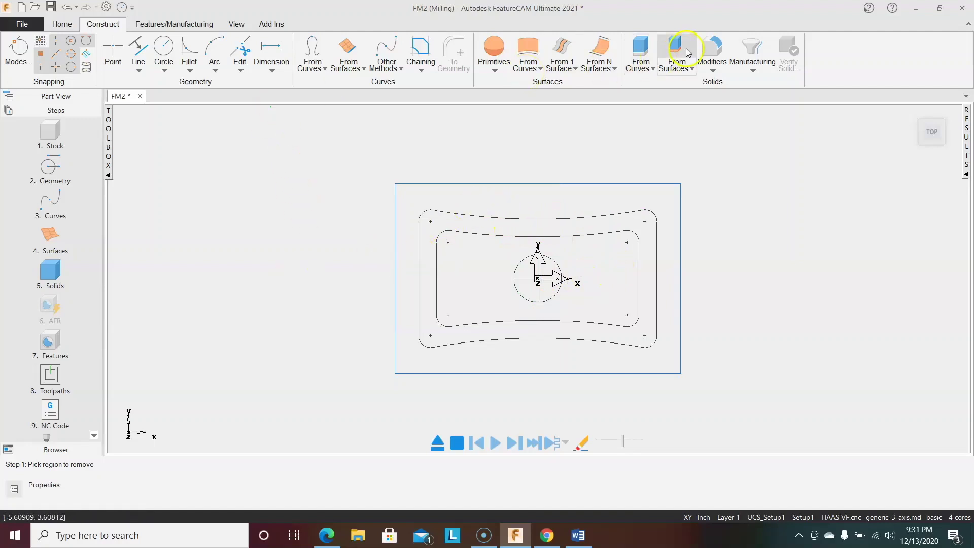
{"action": "left_click", "coordinate": [62, 23]}
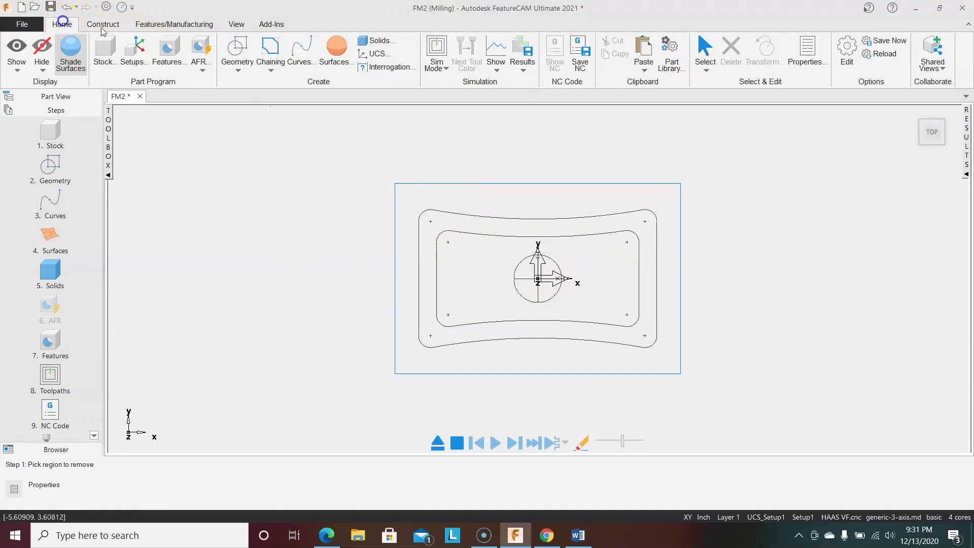
{"action": "left_click", "coordinate": [710, 54]}
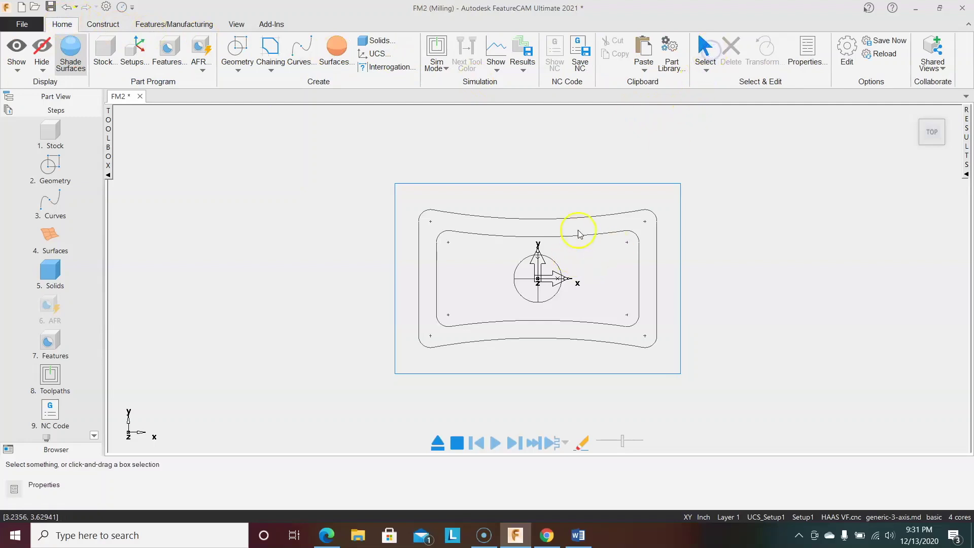
- Inspect the finished geometry and stock in the isometric view, and return to the top view
{"action": "right_click", "coordinate": [324, 207]}
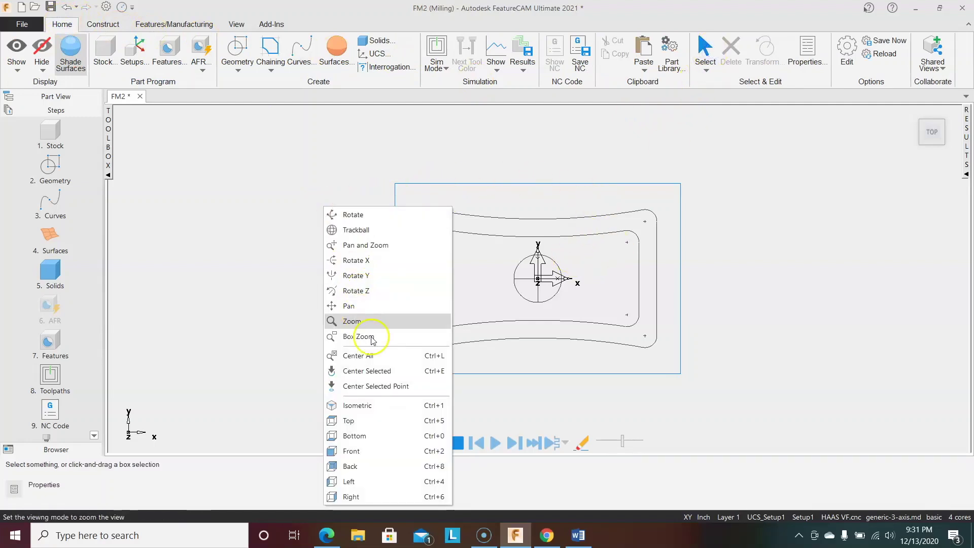
{"action": "left_click", "coordinate": [373, 412]}
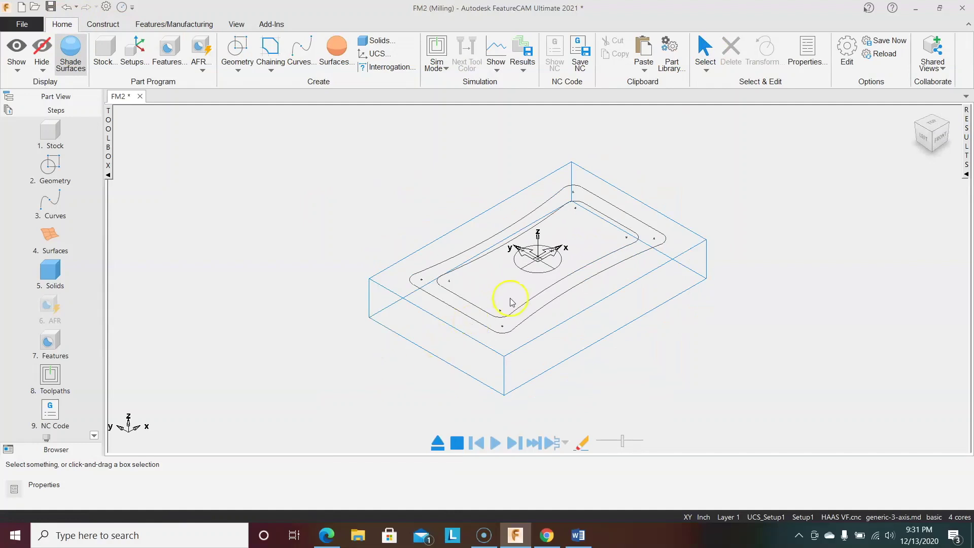
{"action": "right_click", "coordinate": [300, 231]}
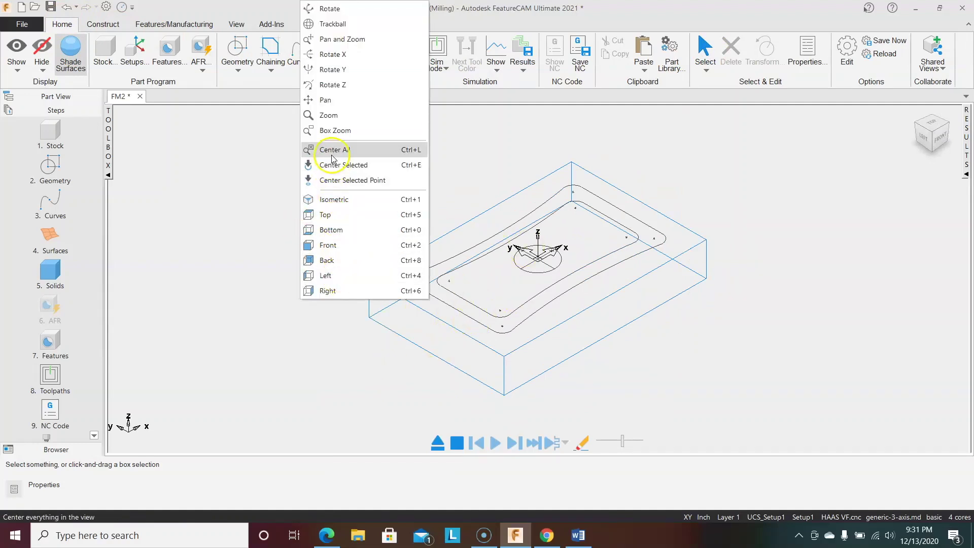
{"action": "left_click", "coordinate": [333, 215]}
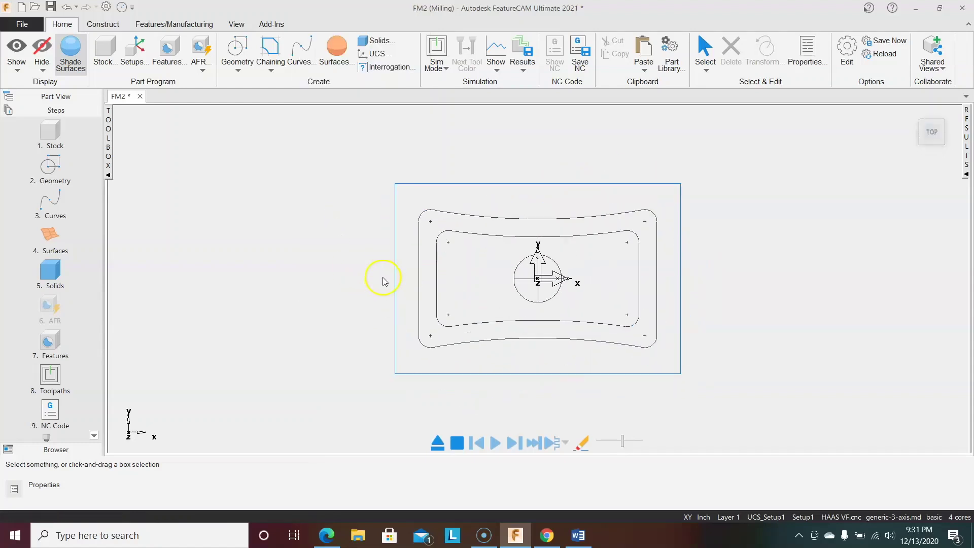
- Start a new Boss feature and chain the outer filleted profile as its curve
{"action": "left_click", "coordinate": [52, 348]}
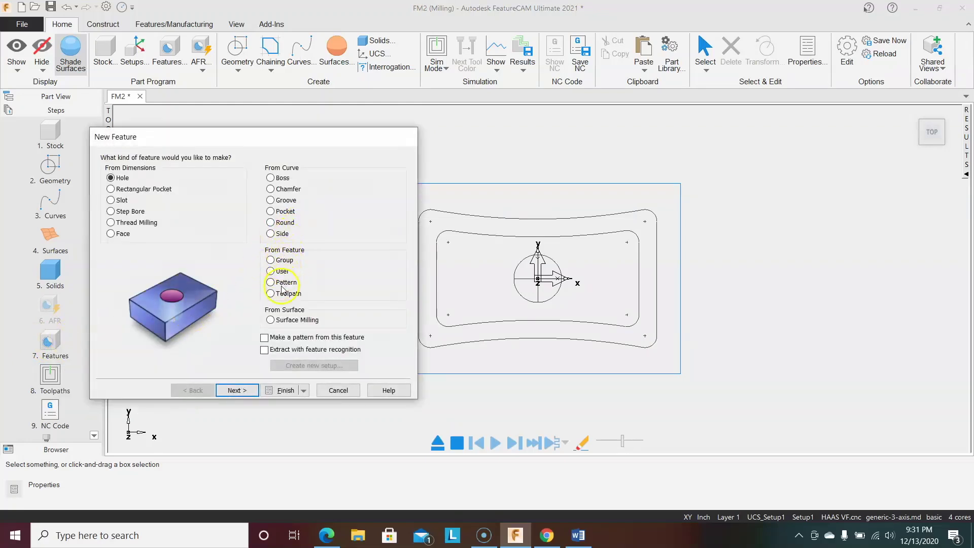
{"action": "left_click", "coordinate": [271, 178]}
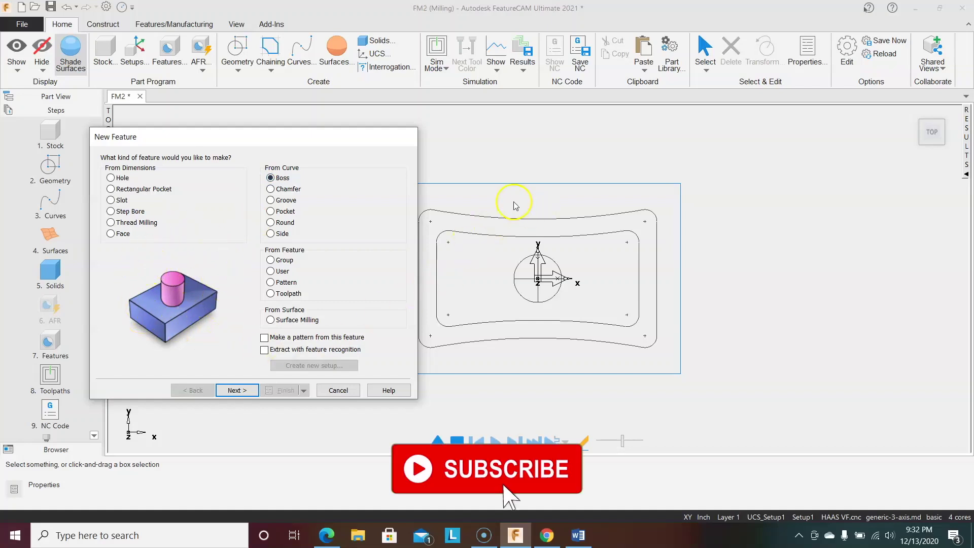
{"action": "left_click", "coordinate": [236, 390]}
{"action": "left_click", "coordinate": [170, 341]}
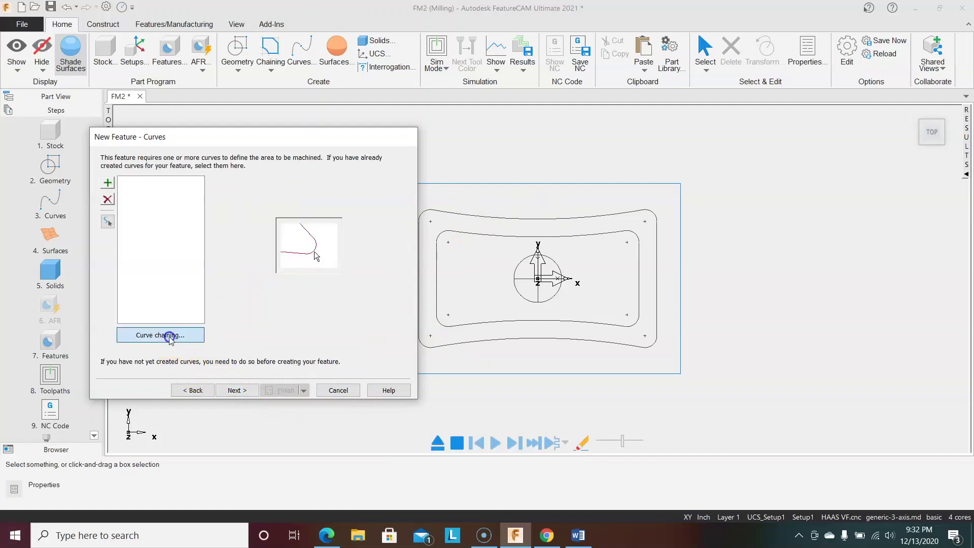
{"action": "left_click", "coordinate": [525, 218]}
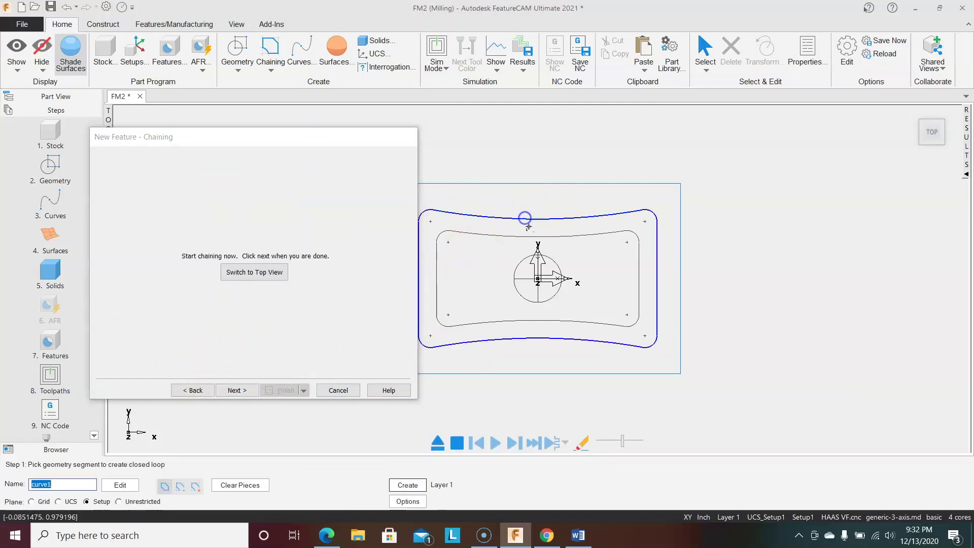
{"action": "left_click", "coordinate": [234, 390]}
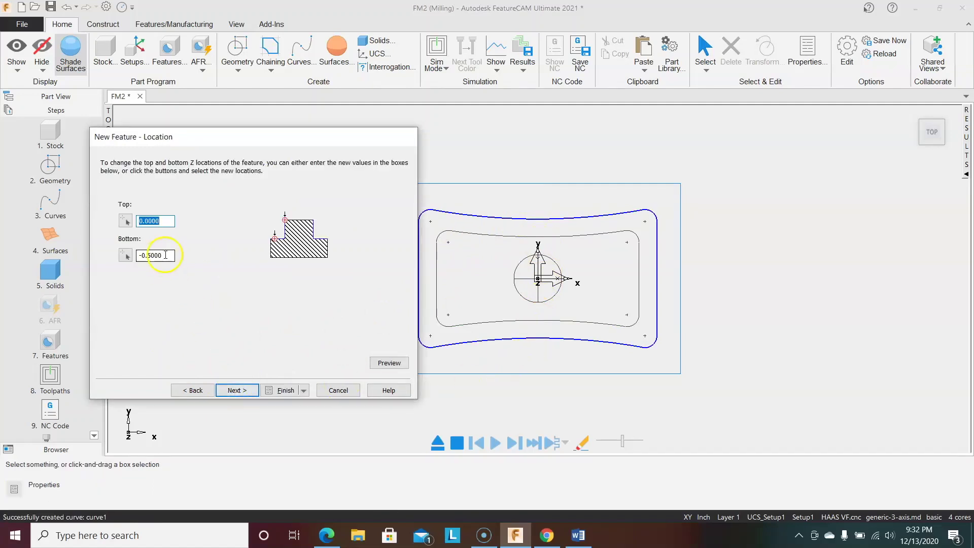
- Give the boss a 0.01 inch chamfer, keeping the default Z locations, milling strategies and operations
{"action": "left_click", "coordinate": [240, 392]}
{"action": "left_click", "coordinate": [278, 220]}
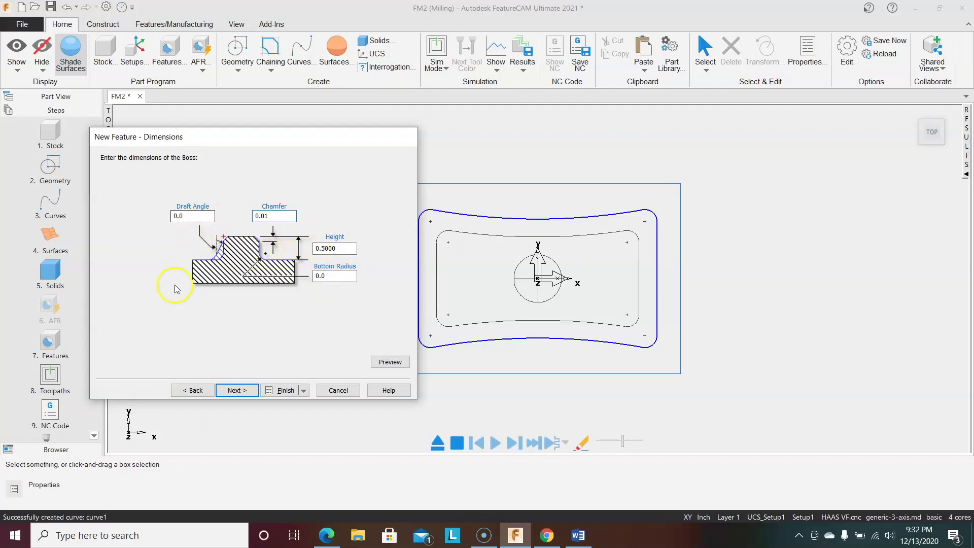
{"action": "left_click", "coordinate": [233, 391]}
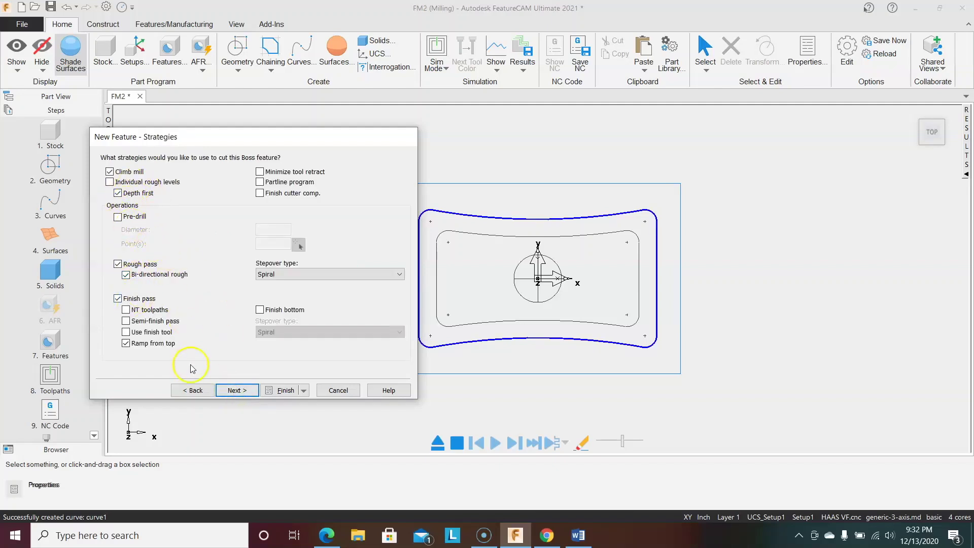
{"action": "left_click", "coordinate": [224, 392]}
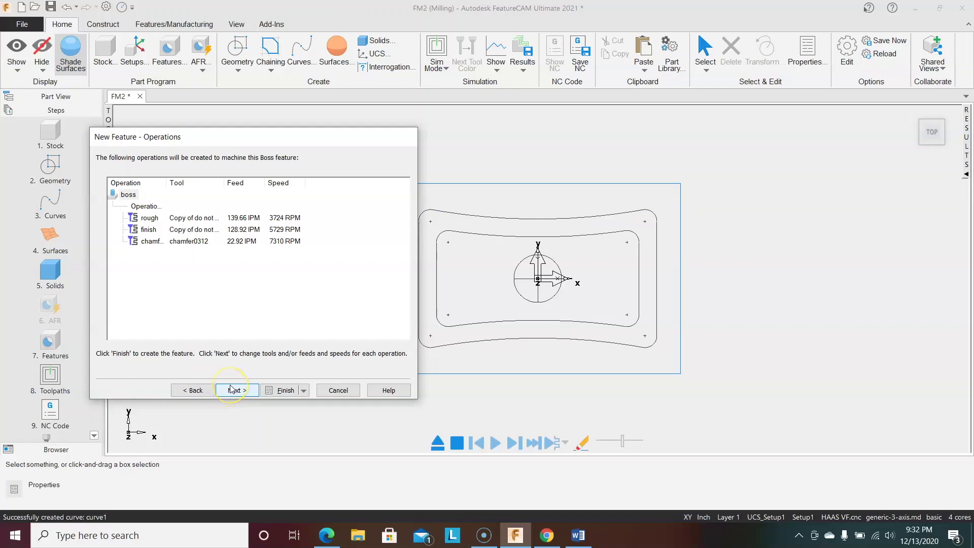
{"action": "left_click", "coordinate": [230, 387]}
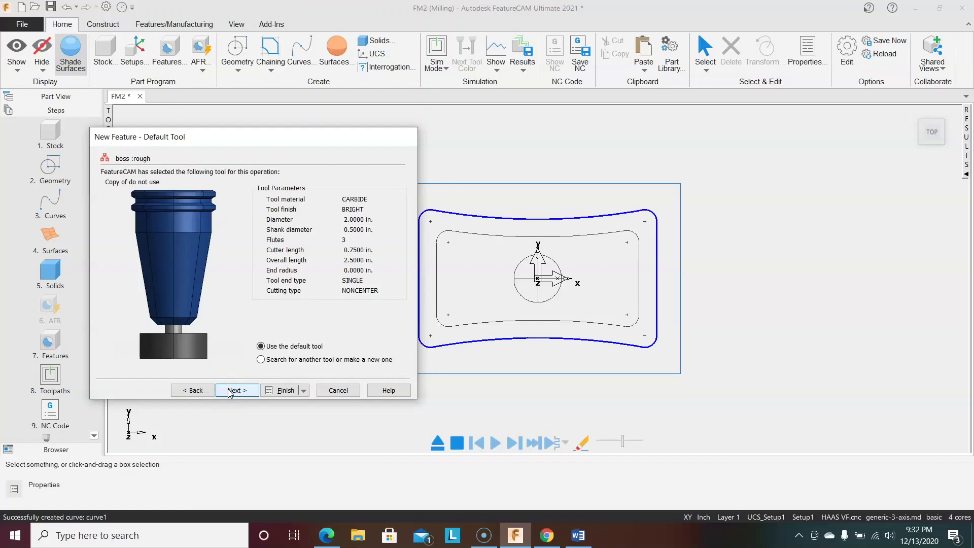
- Use the MCC 1/2 Aluminum flat end mill for the boss rough operation, keeping the recommended speed and feed and flood coolant
{"action": "left_click", "coordinate": [261, 359]}
{"action": "left_click", "coordinate": [239, 392]}
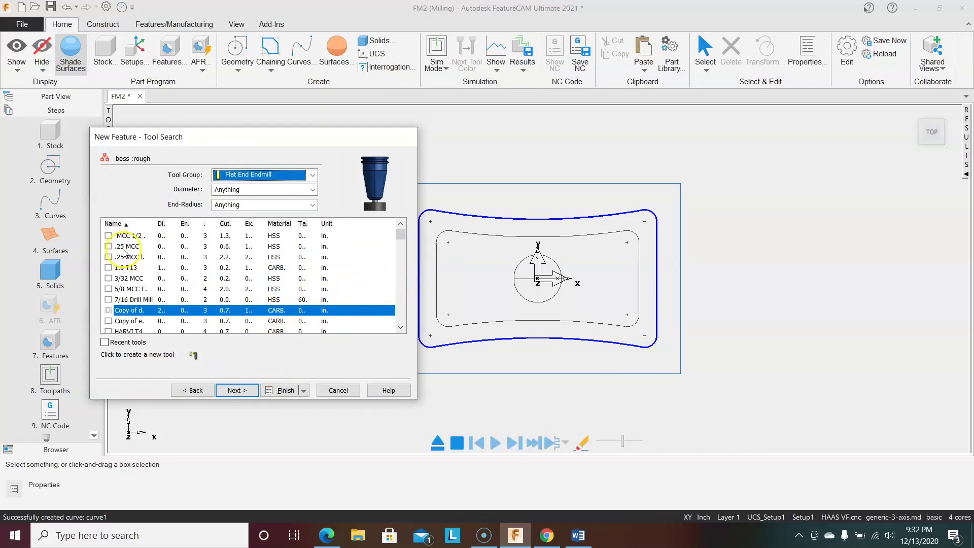
{"action": "left_click", "coordinate": [109, 237]}
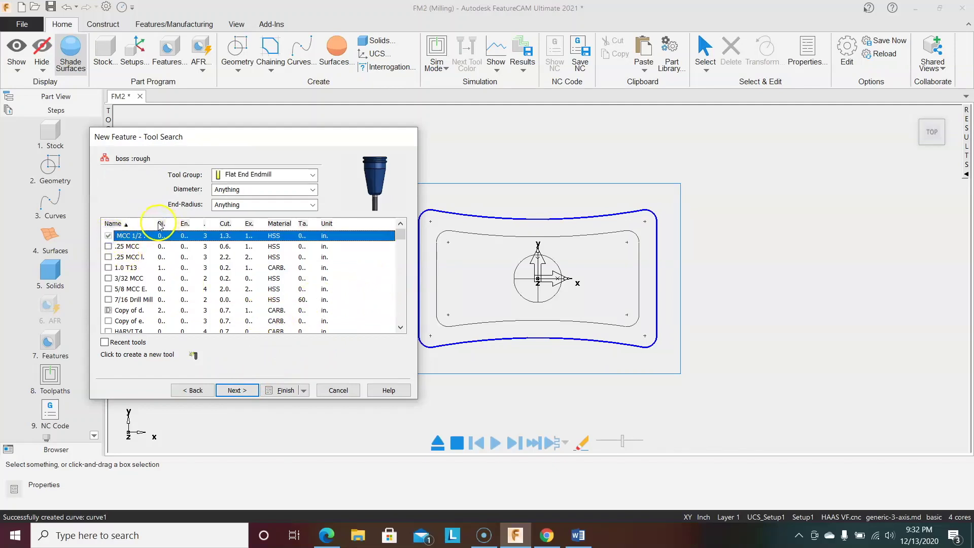
{"action": "left_click_drag", "start_coordinate": [157, 222], "coordinate": [179, 223]}
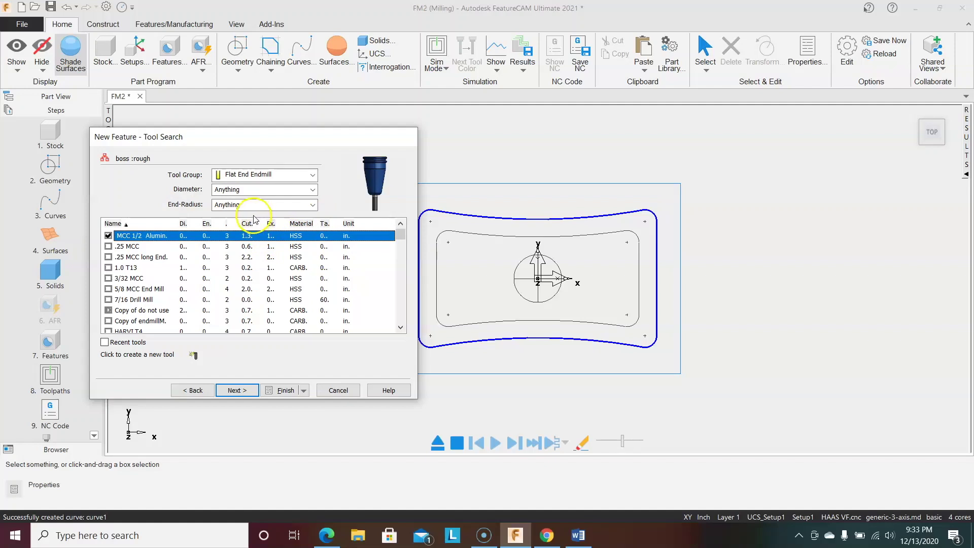
{"action": "left_click", "coordinate": [249, 381]}
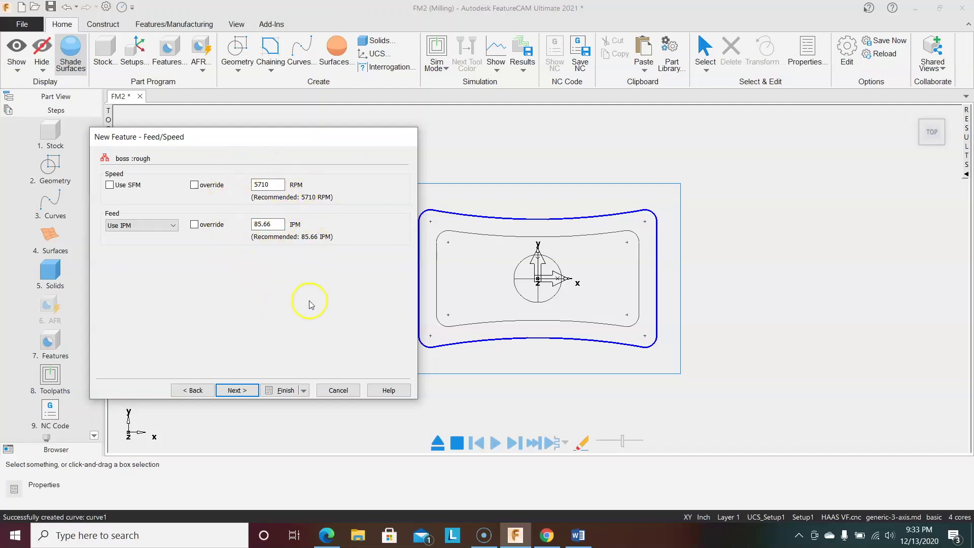
{"action": "left_click", "coordinate": [236, 391]}
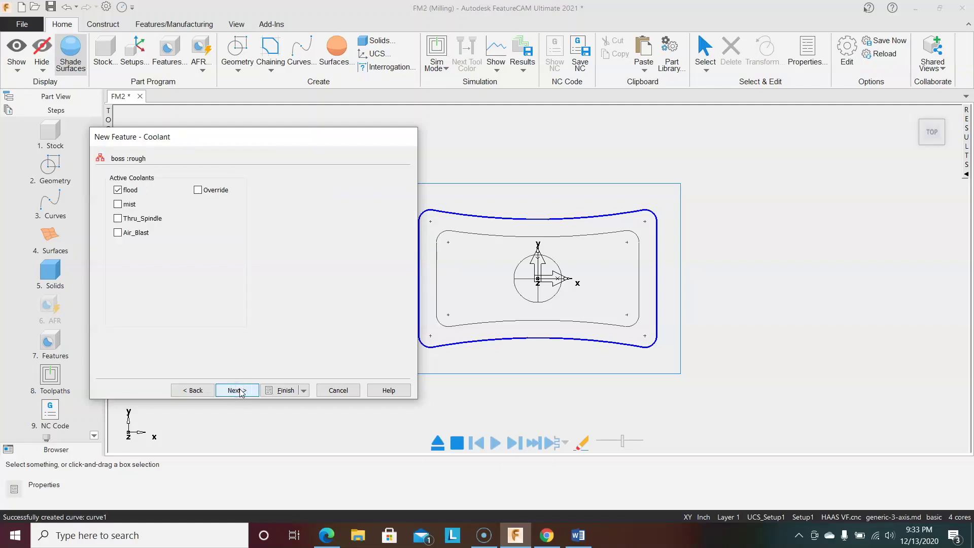
{"action": "left_click", "coordinate": [240, 391]}
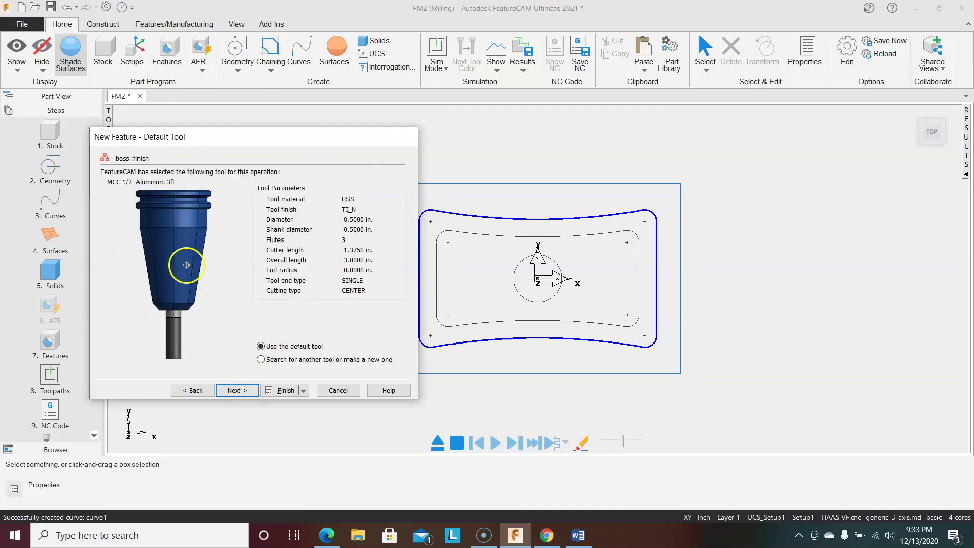
- Accept the default tools, speeds, feeds and coolant for the boss finish and chamfer operations, and create the feature
{"action": "left_click", "coordinate": [239, 388]}
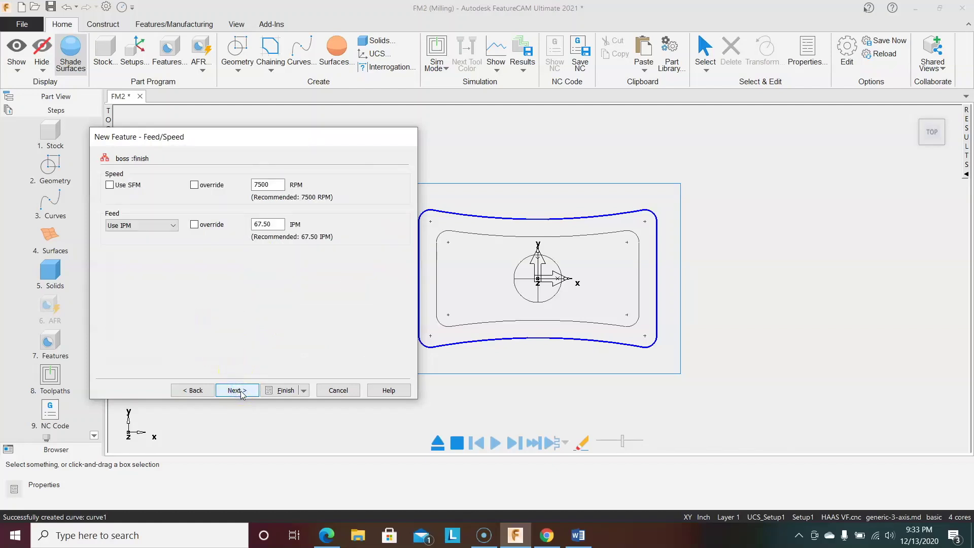
{"action": "left_click", "coordinate": [238, 390]}
{"action": "left_click", "coordinate": [238, 390]}
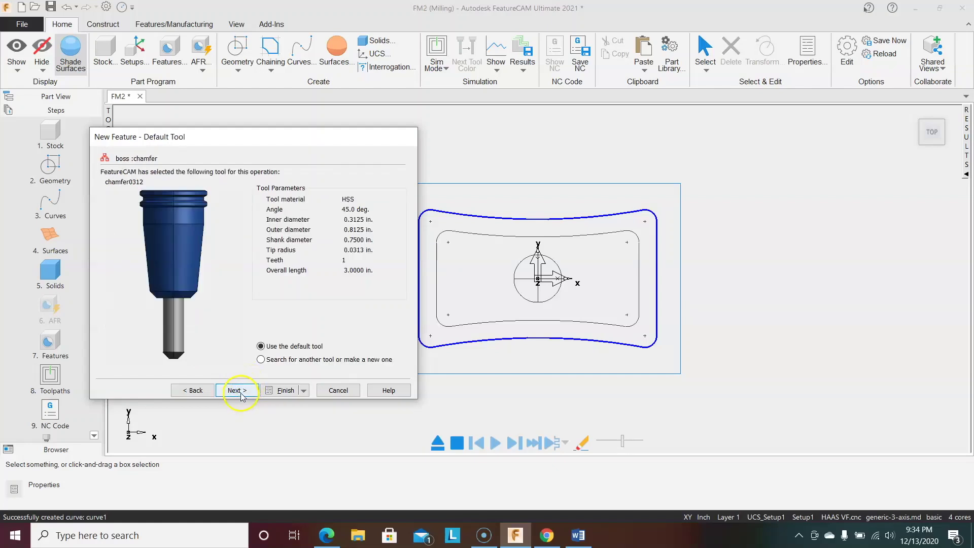
{"action": "left_click", "coordinate": [242, 391]}
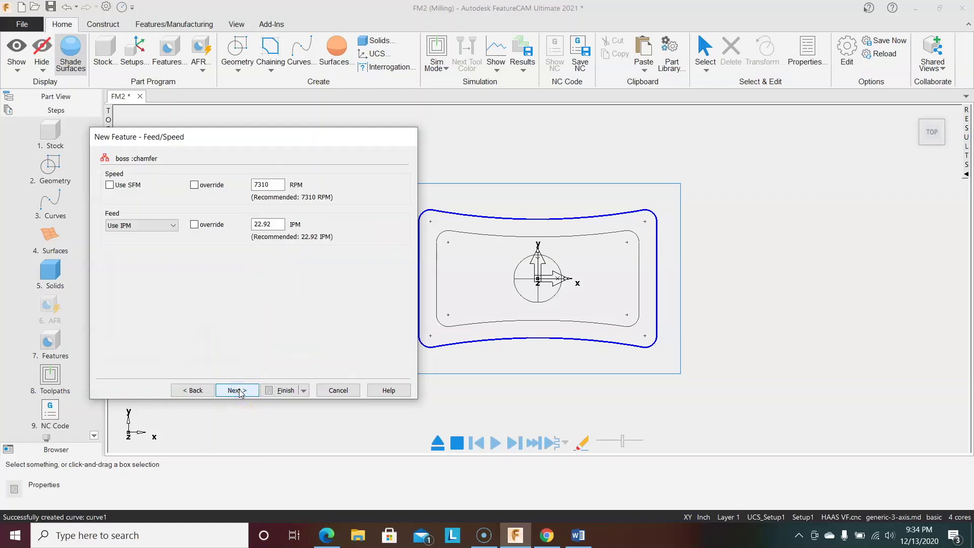
{"action": "left_click", "coordinate": [240, 391]}
{"action": "left_click", "coordinate": [240, 392]}
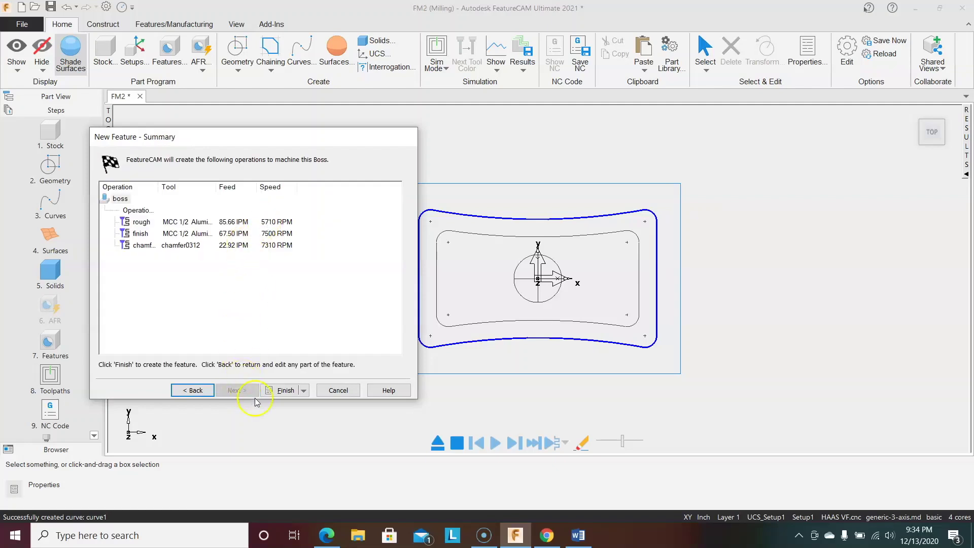
{"action": "left_click", "coordinate": [278, 390]}
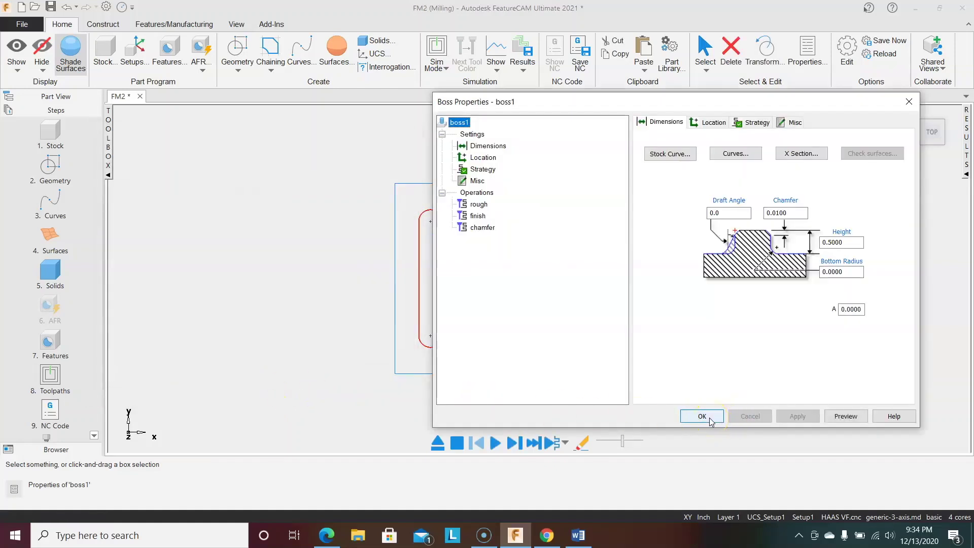
- Review the boss's location settings and close its properties
{"action": "left_click", "coordinate": [707, 122]}
{"action": "left_click", "coordinate": [741, 122]}
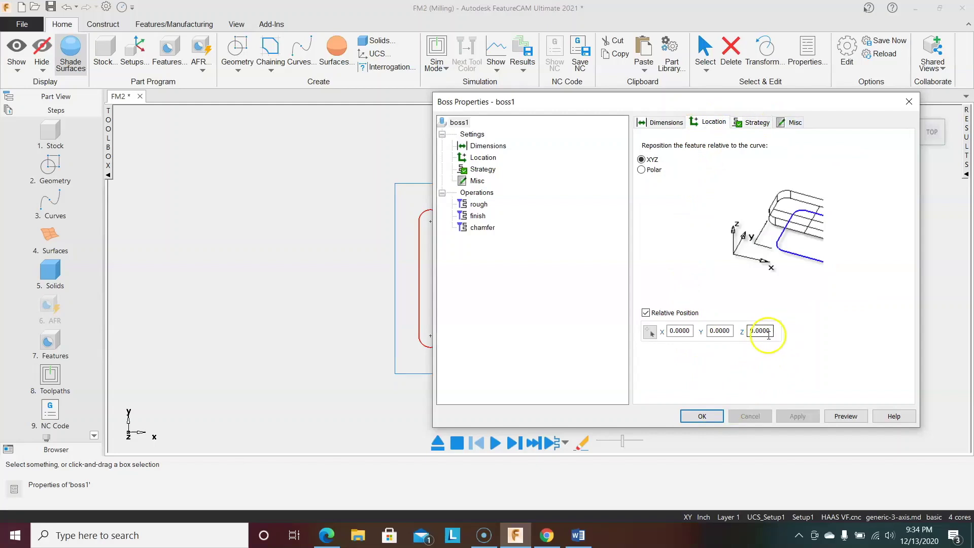
{"action": "left_click", "coordinate": [702, 415]}
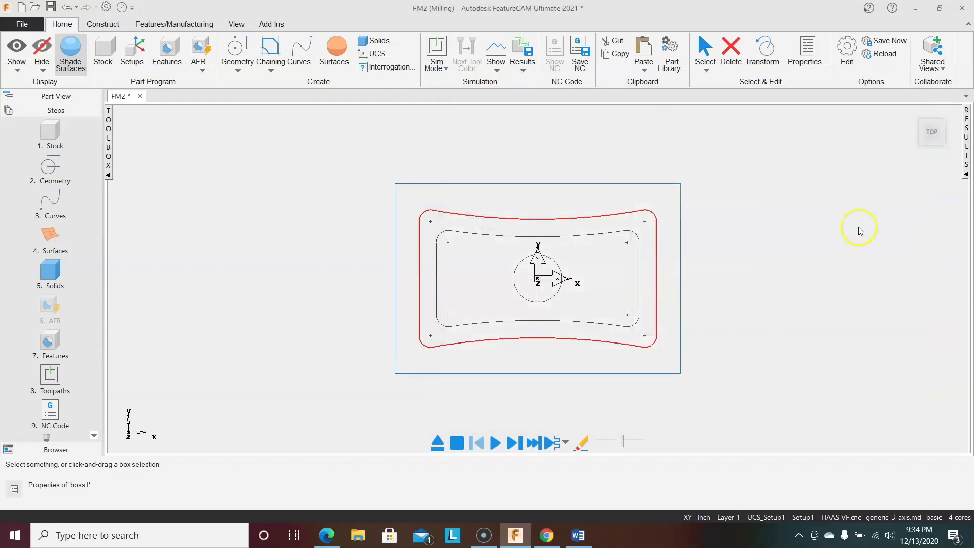
- Review the boss operation list, the manufacturing operation sheet and the tool detail sheet, and return to the operation list
{"action": "left_click", "coordinate": [959, 175]}
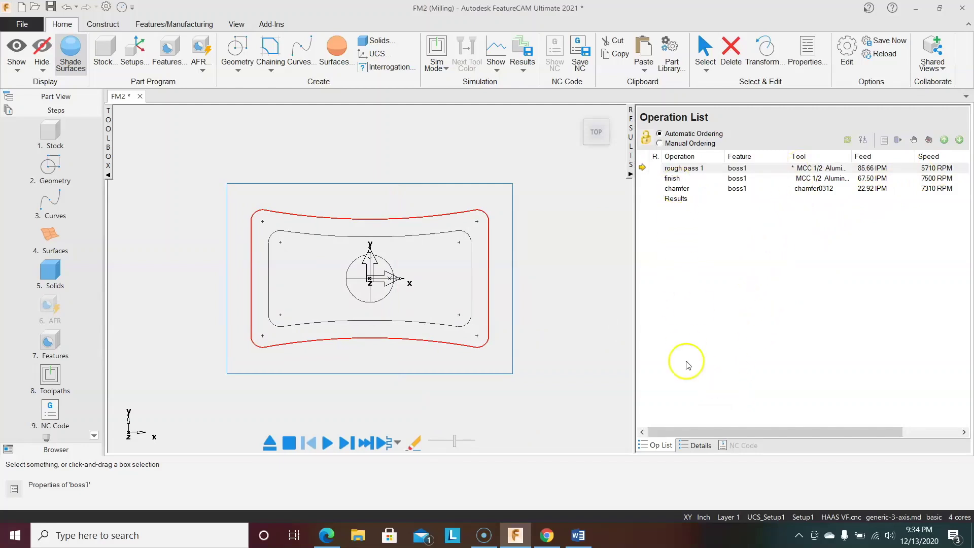
{"action": "left_click", "coordinate": [698, 447]}
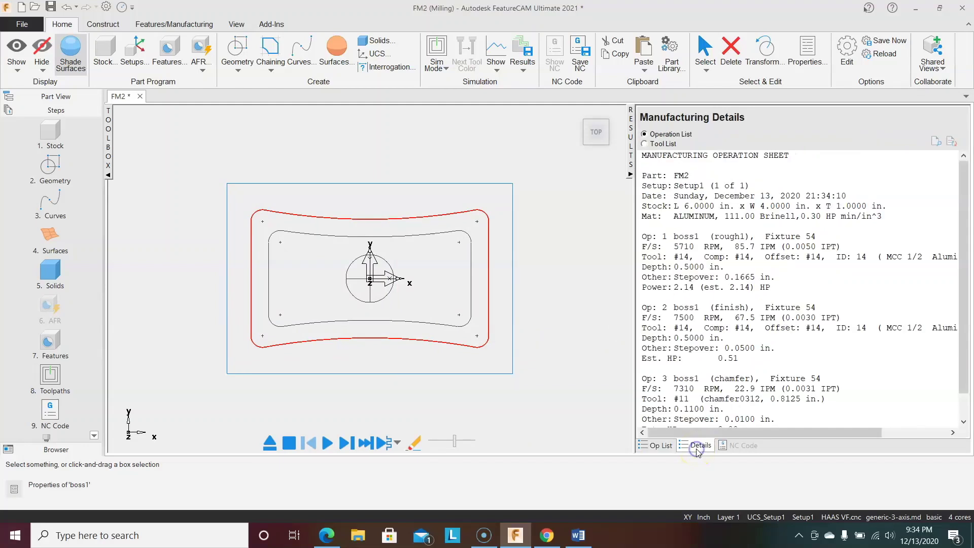
{"action": "left_click", "coordinate": [645, 145]}
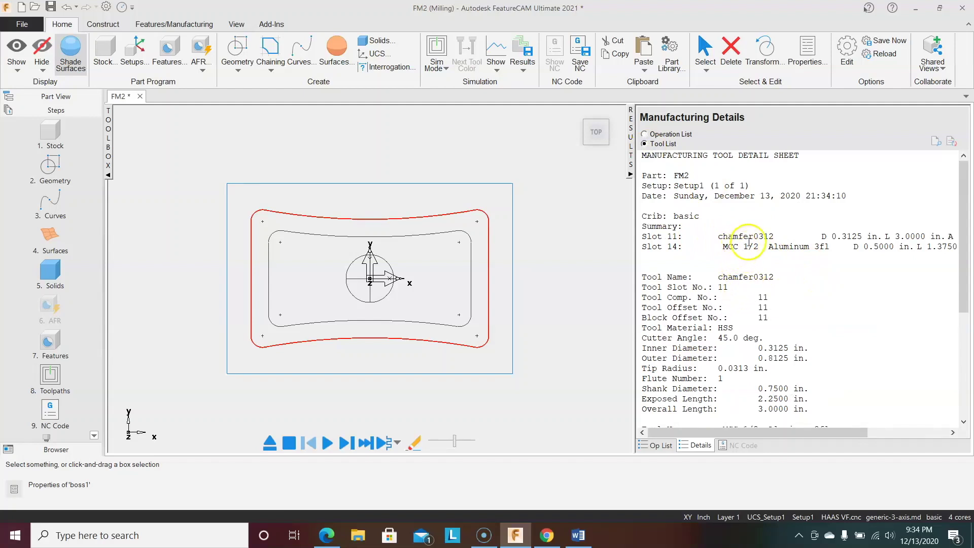
{"action": "left_click", "coordinate": [662, 446]}
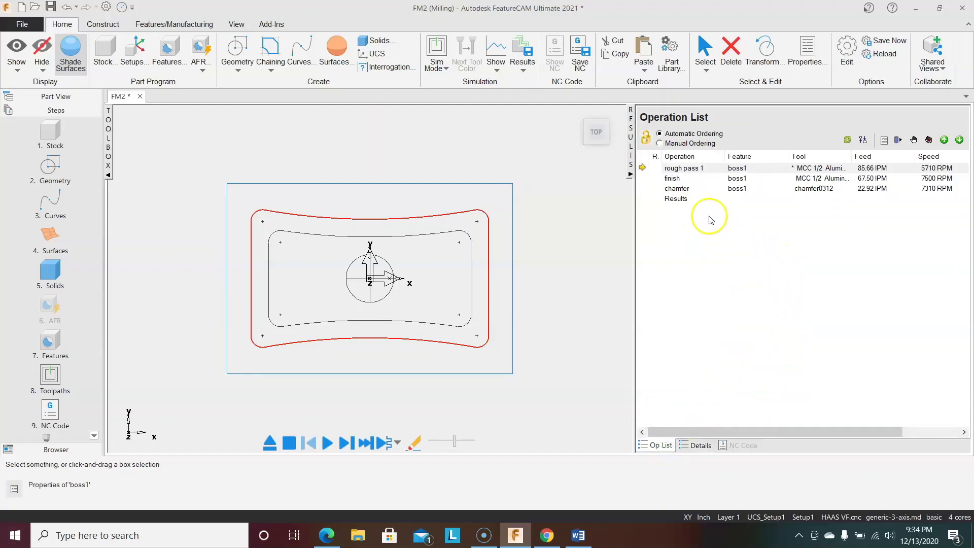
- Set the tool number of the boss chamfer operation's chamfer0312 mill to 6, keeping the same value for its offset registers and ID
{"action": "double_click", "coordinate": [807, 188]}
{"action": "double_click", "coordinate": [683, 283]}
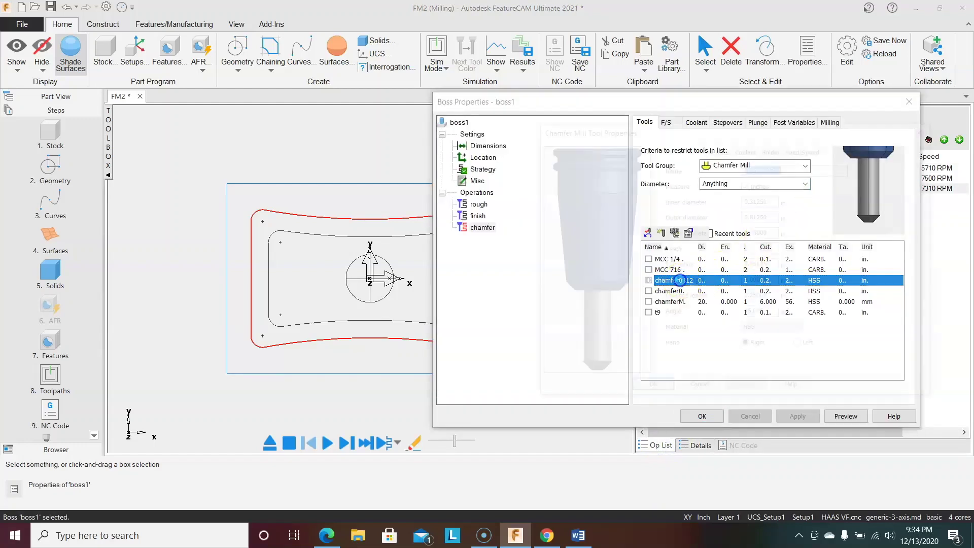
{"action": "left_click", "coordinate": [723, 148]}
{"action": "left_click", "coordinate": [772, 233]}
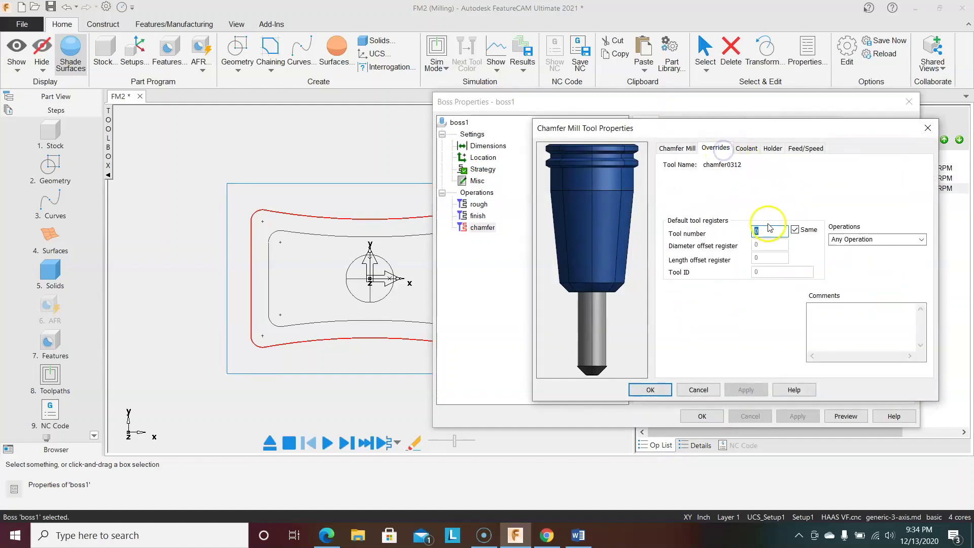
{"action": "type", "text": "6"}
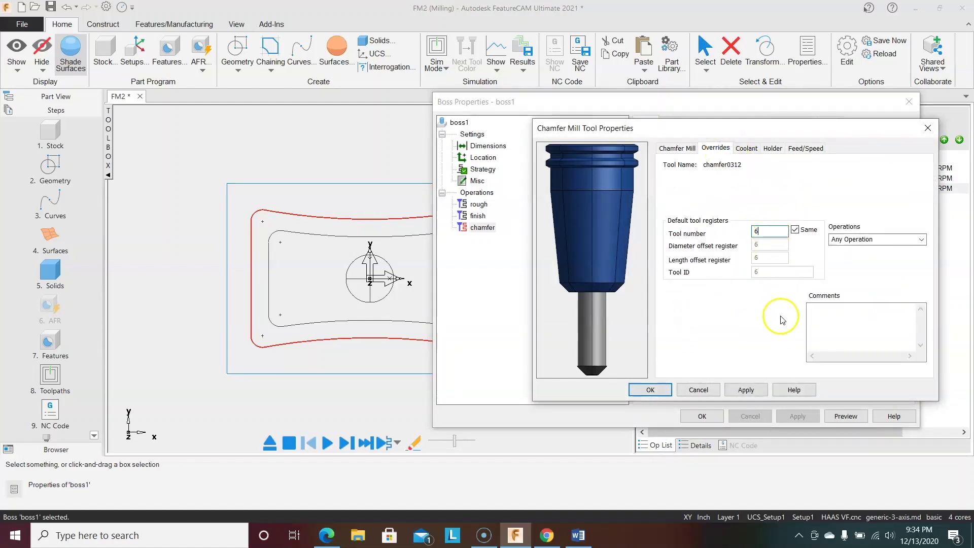
{"action": "left_click", "coordinate": [755, 390]}
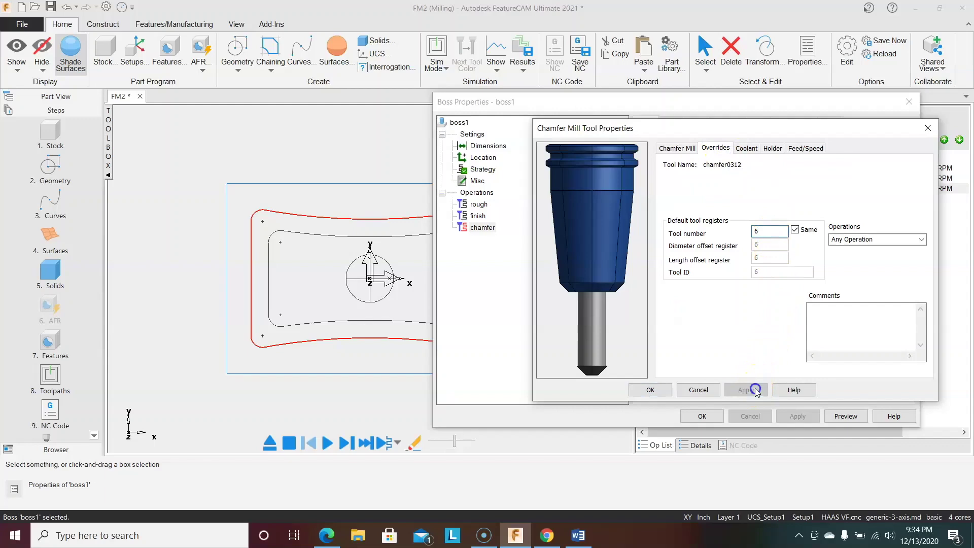
{"action": "left_click", "coordinate": [651, 389]}
{"action": "left_click", "coordinate": [662, 296]}
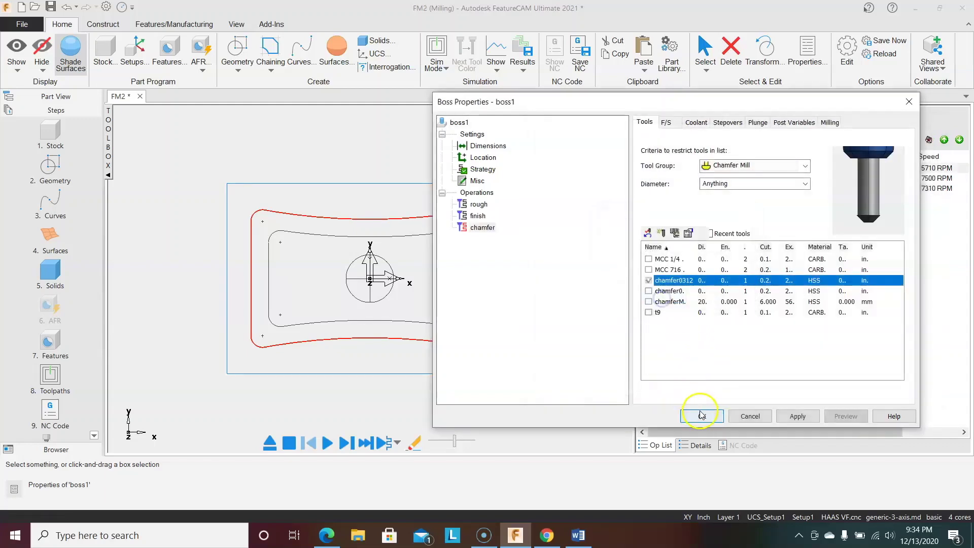
{"action": "left_click", "coordinate": [702, 416]}
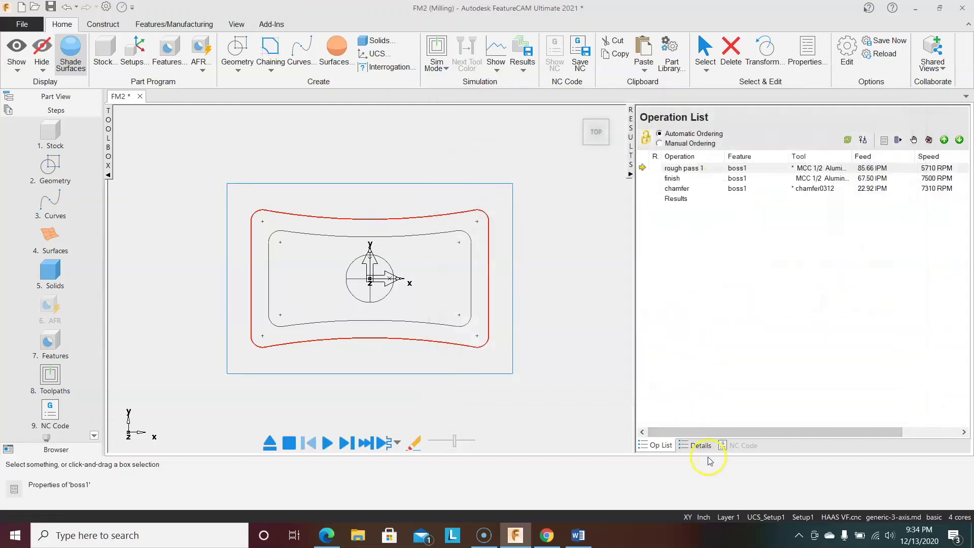
- Check the chamfer mill's slot in the tool detail sheet, and close the results with the boss deselected
{"action": "left_click", "coordinate": [701, 446]}
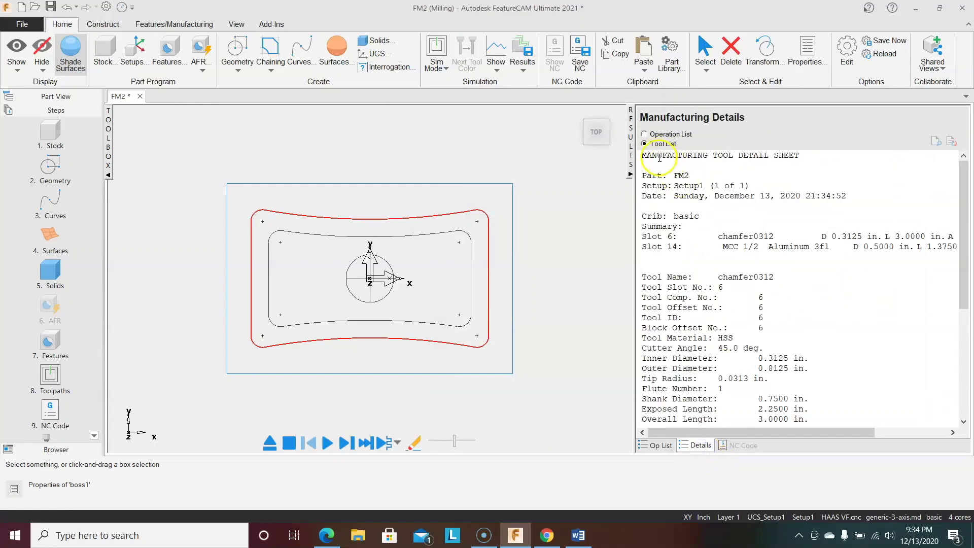
{"action": "left_click", "coordinate": [660, 446]}
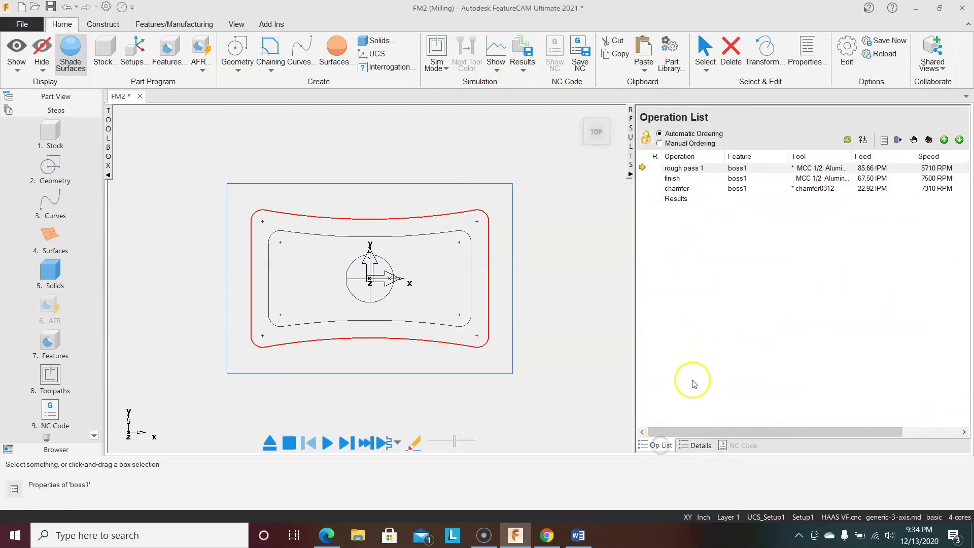
{"action": "left_click", "coordinate": [630, 152]}
{"action": "left_click", "coordinate": [489, 194]}
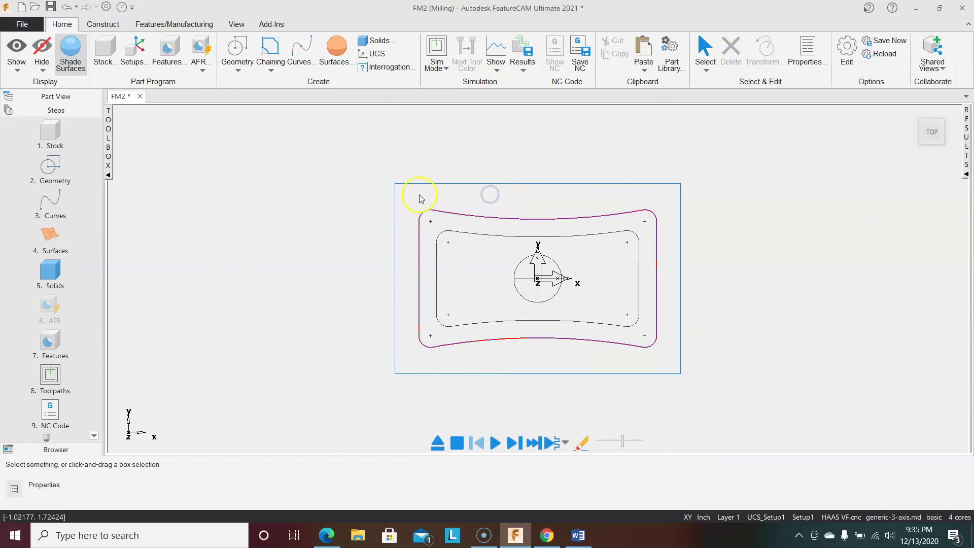
- Run a 3D simulation of the boss operations in the isometric view
{"action": "left_click", "coordinate": [440, 72]}
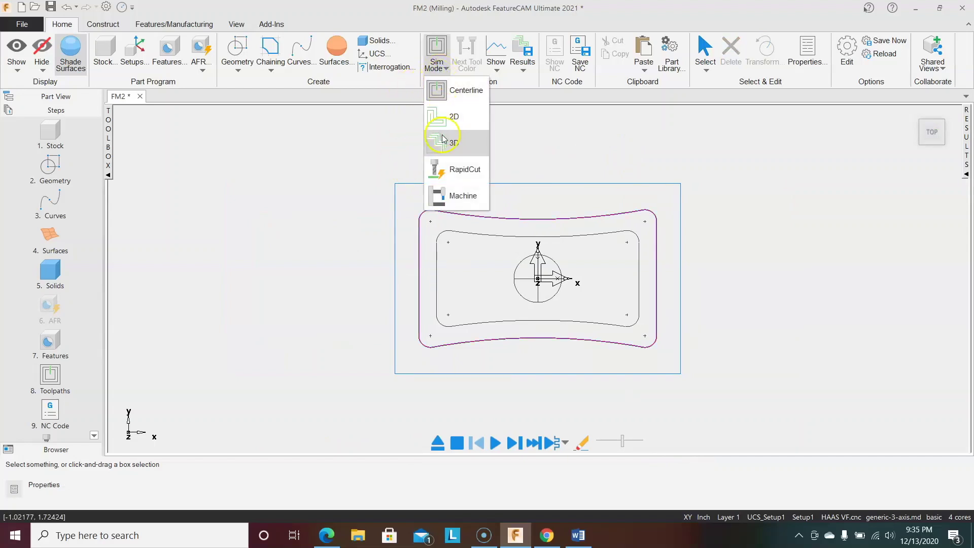
{"action": "left_click", "coordinate": [440, 142]}
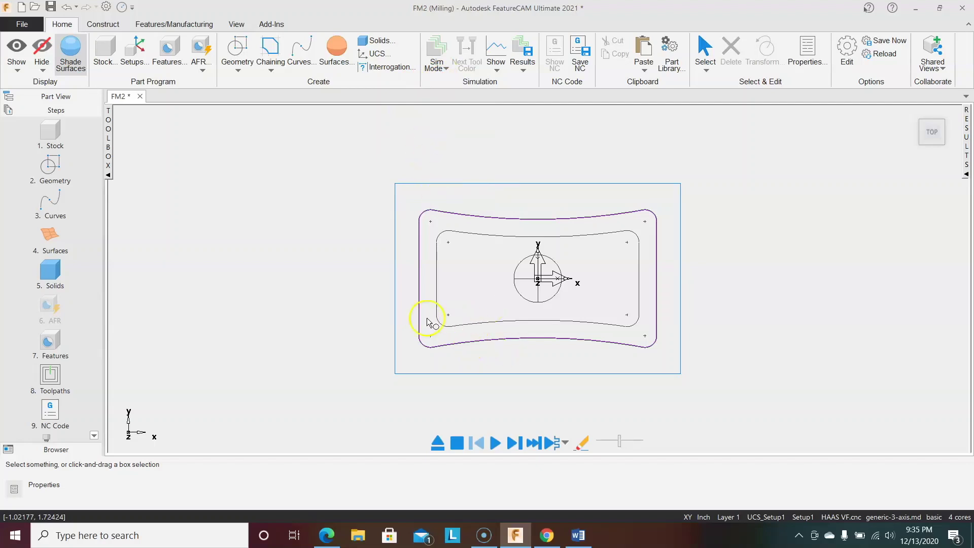
{"action": "right_click", "coordinate": [324, 293]}
{"action": "left_click", "coordinate": [360, 204]}
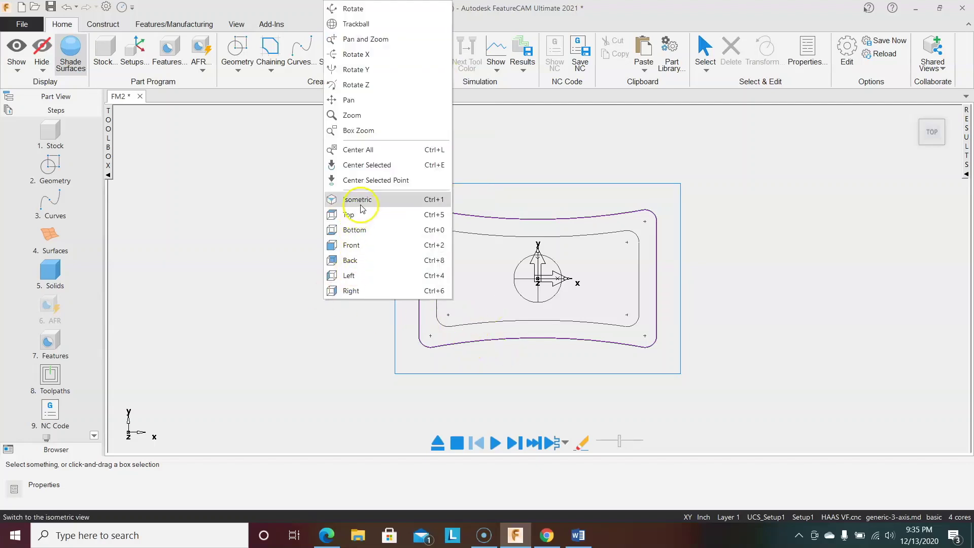
{"action": "left_click", "coordinate": [361, 203]}
{"action": "left_click", "coordinate": [417, 318]}
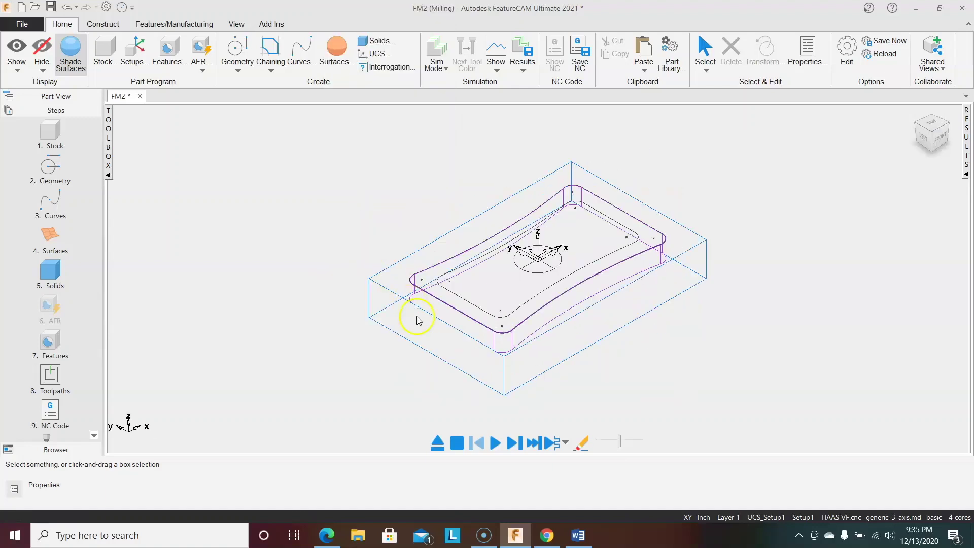
{"action": "left_click", "coordinate": [497, 443]}
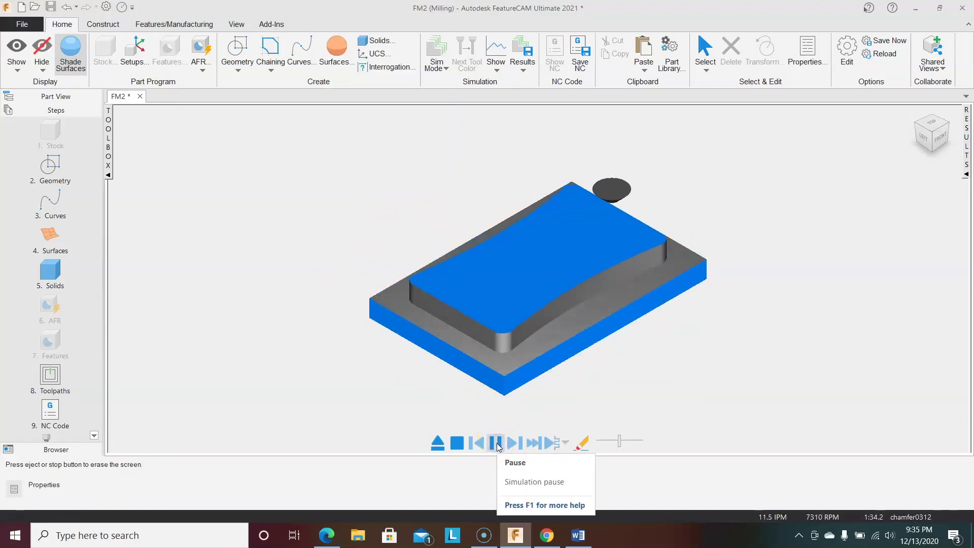
{"action": "left_click", "coordinate": [551, 348]}
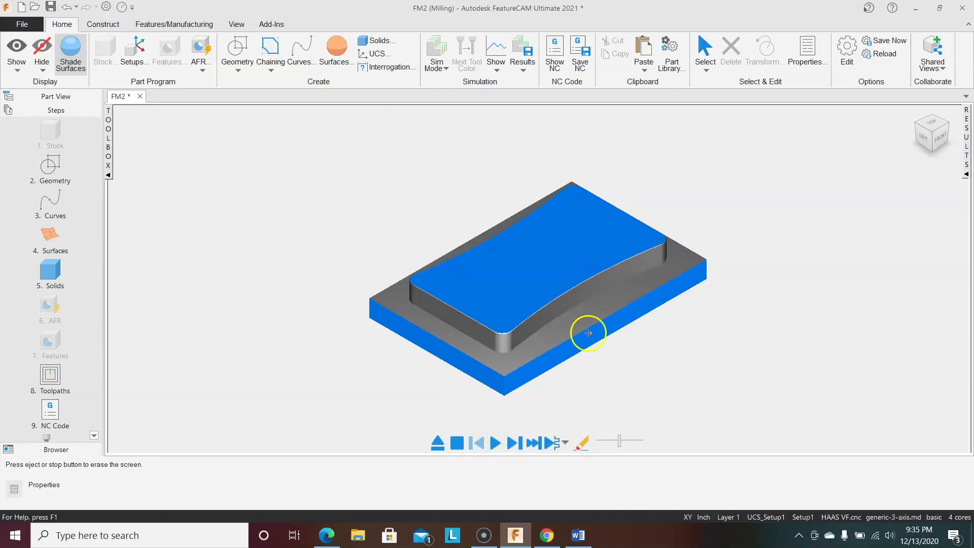
- Set the rough pass Z increment of the boss rough operation to 0.300 inch
{"action": "left_click", "coordinate": [967, 166]}
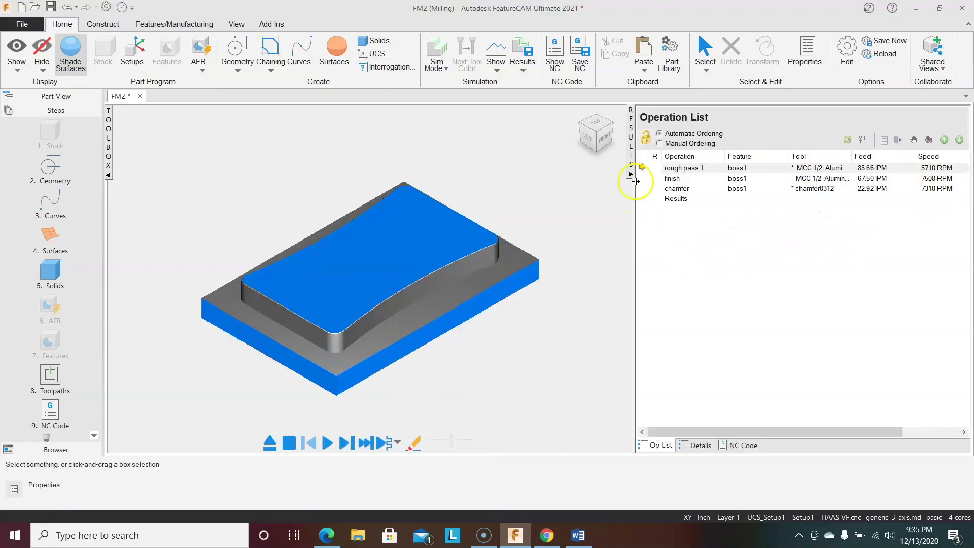
{"action": "double_click", "coordinate": [683, 169]}
{"action": "left_click", "coordinate": [696, 203]}
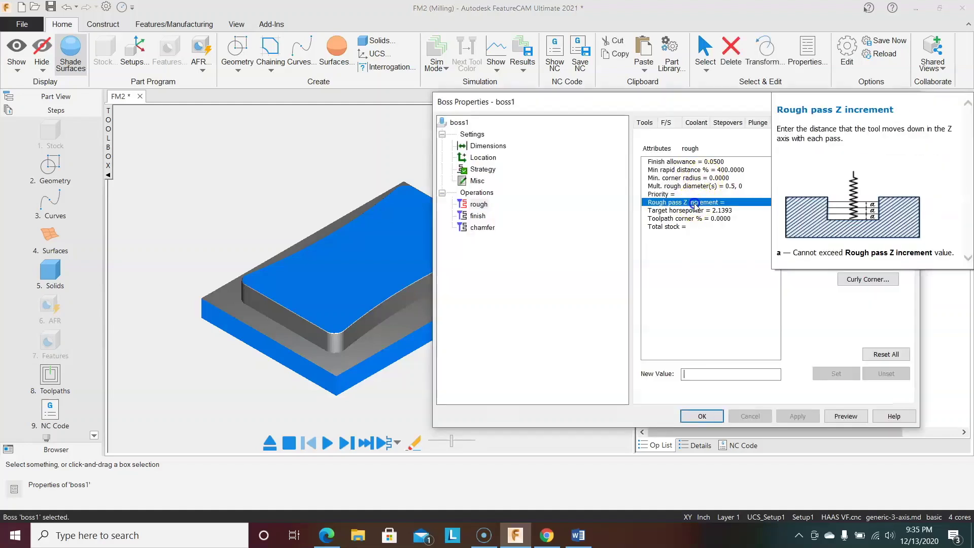
{"action": "left_click", "coordinate": [713, 373]}
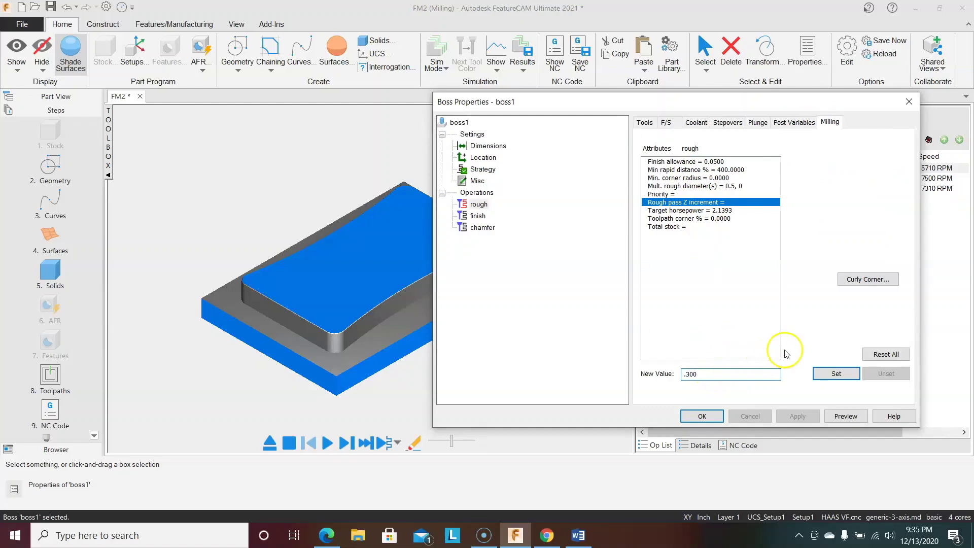
{"action": "left_click", "coordinate": [832, 374]}
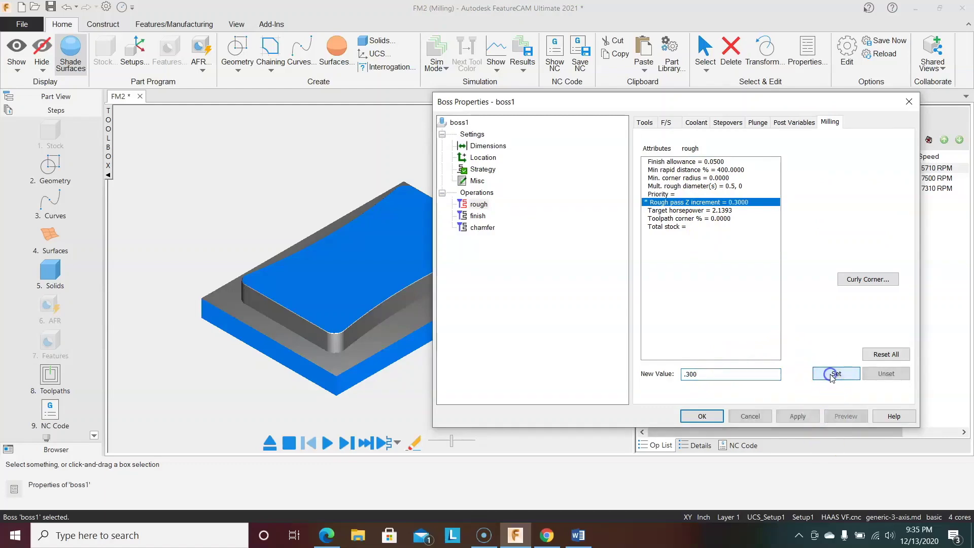
{"action": "left_click", "coordinate": [797, 416]}
{"action": "left_click", "coordinate": [702, 416]}
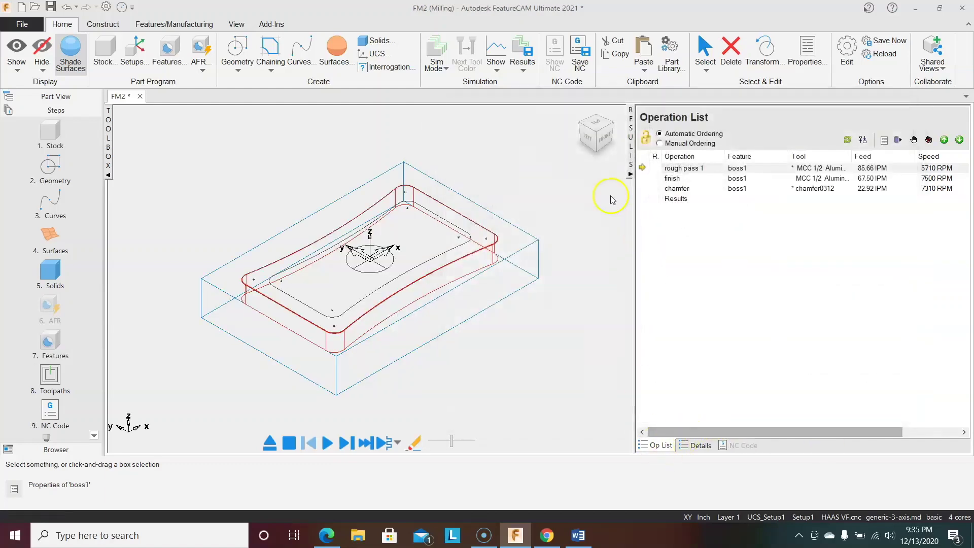
- Rerun the 3D simulation with the revised roughing passes, hide the results and stop the simulation
{"action": "left_click", "coordinate": [327, 442]}
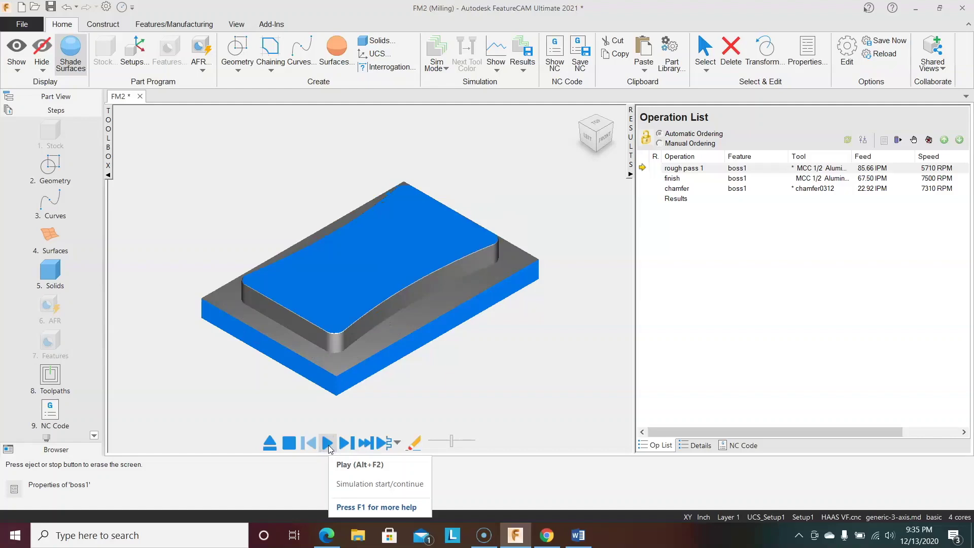
{"action": "left_click", "coordinate": [631, 147]}
{"action": "left_click", "coordinate": [456, 443]}
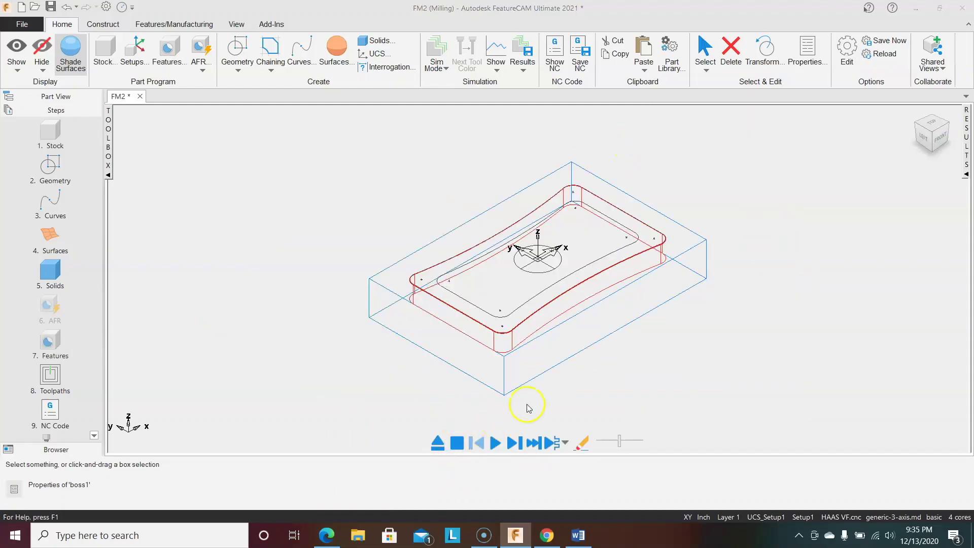
- Start a new Pocket feature in the top view and chain the inner filleted profile as its curve
{"action": "left_click", "coordinate": [420, 289]}
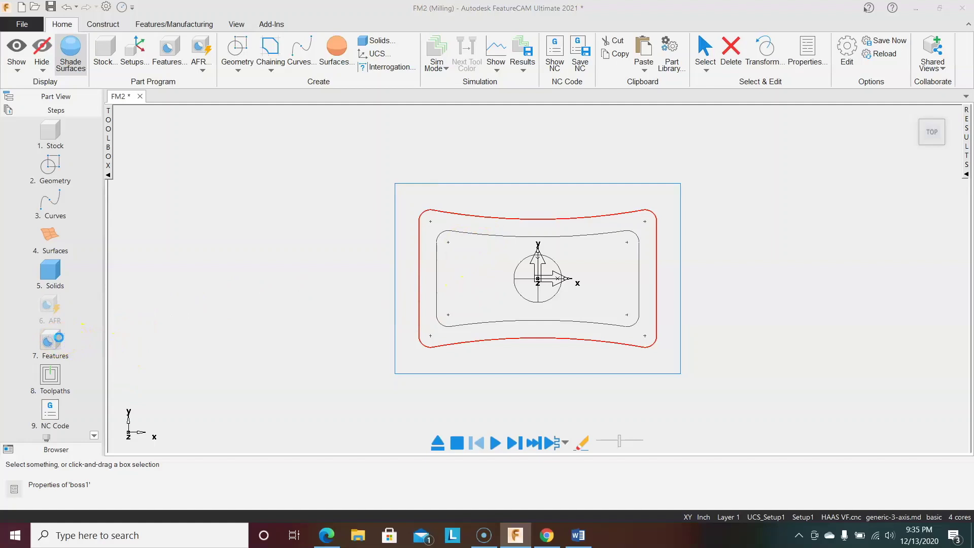
{"action": "left_click", "coordinate": [51, 341]}
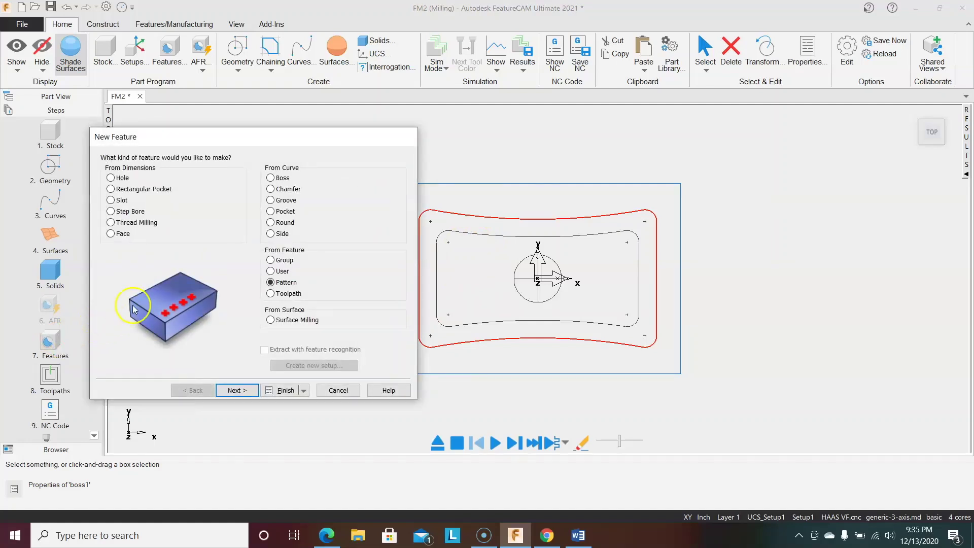
{"action": "left_click", "coordinate": [270, 211]}
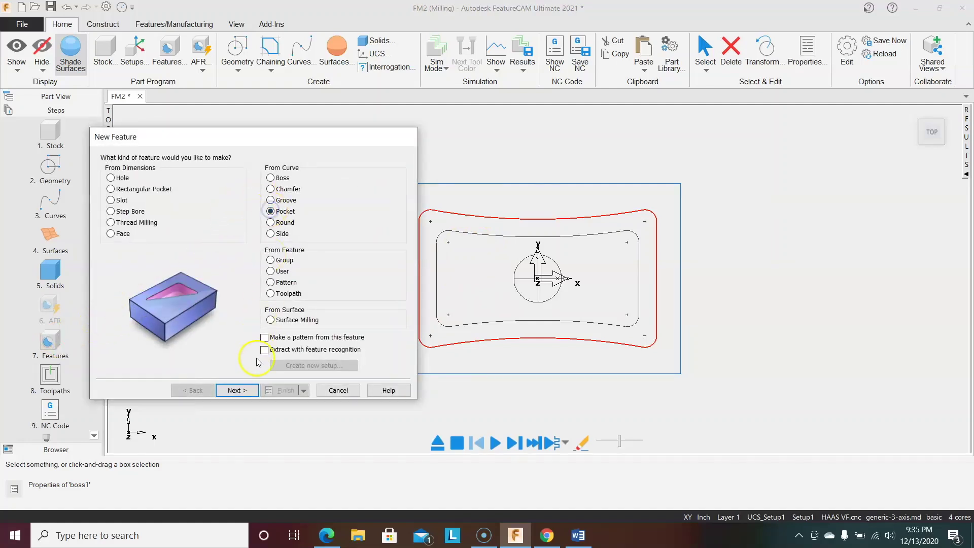
{"action": "left_click", "coordinate": [237, 390]}
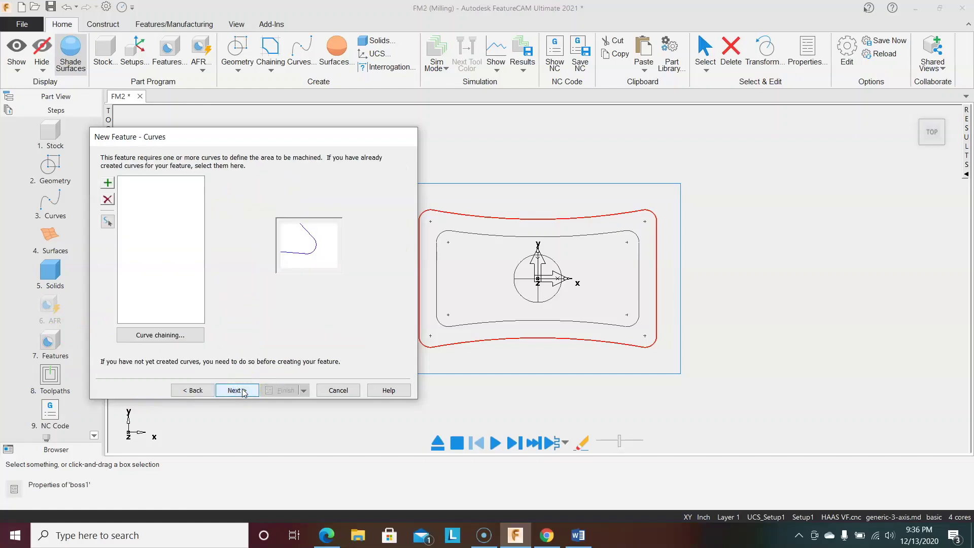
{"action": "left_click", "coordinate": [172, 334]}
{"action": "left_click", "coordinate": [498, 236]}
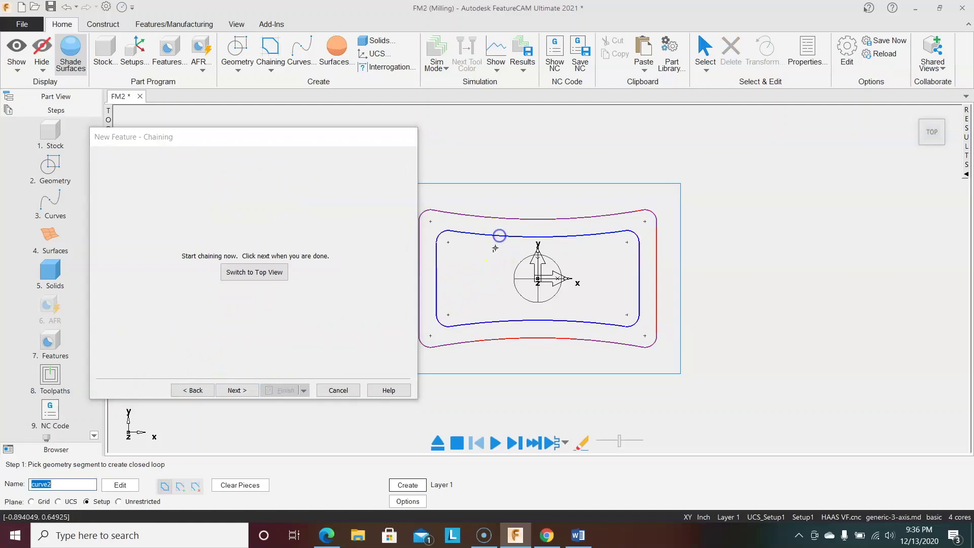
{"action": "left_click", "coordinate": [238, 392]}
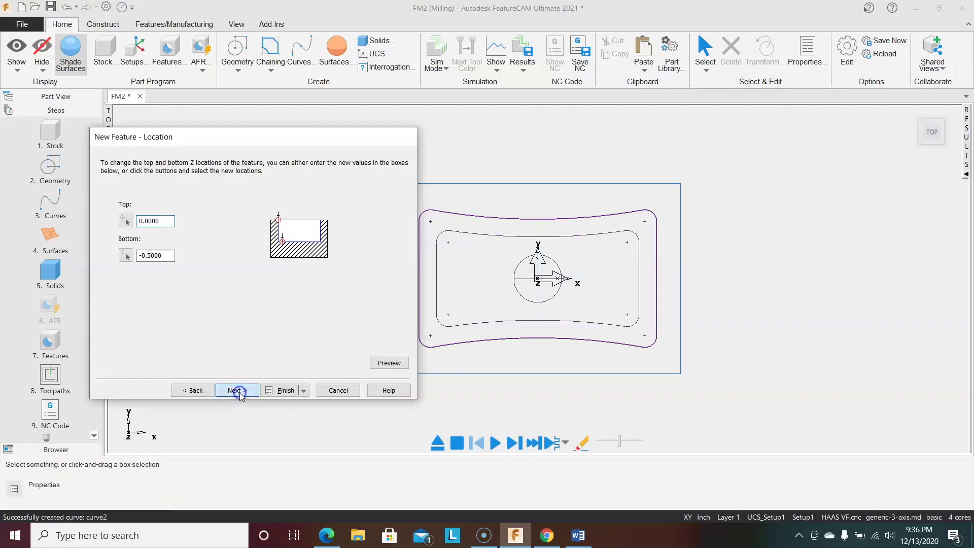
- Give the pocket a 0.010 inch chamfer, keeping the default Z location, 0.5 inch depth and machining strategies
{"action": "left_click", "coordinate": [238, 391]}
{"action": "type", "text": ".010"}
{"action": "key", "text": "Tab"}
{"action": "key", "text": "Tab"}
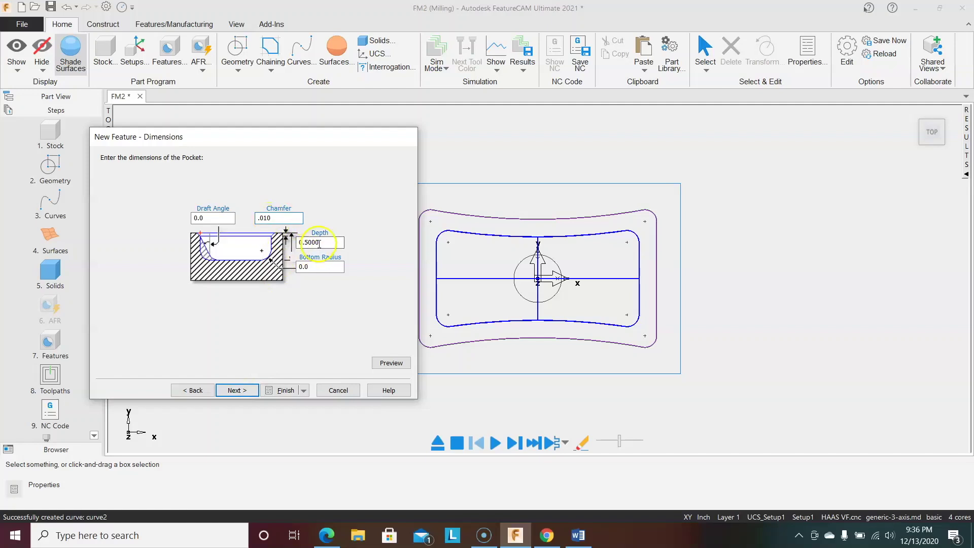
{"action": "left_click", "coordinate": [229, 393]}
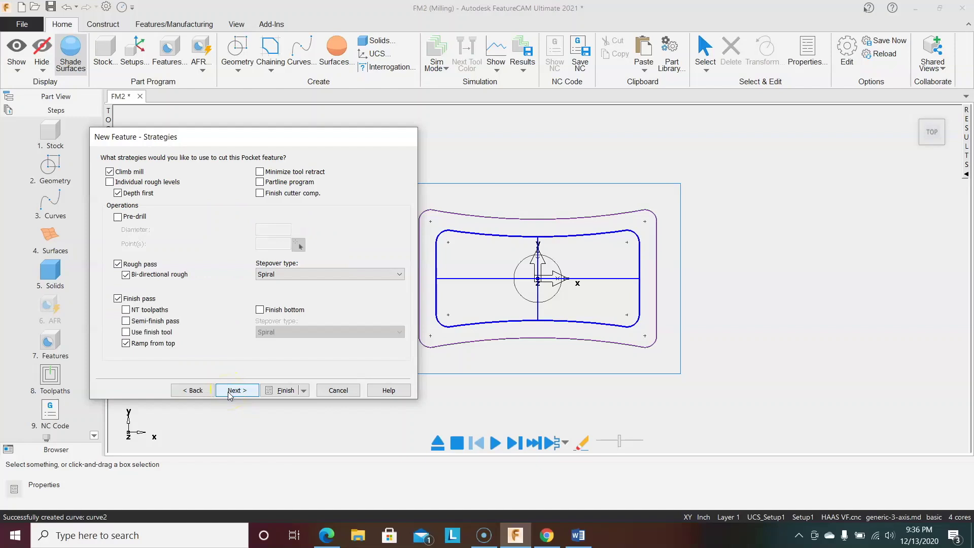
{"action": "left_click", "coordinate": [229, 393]}
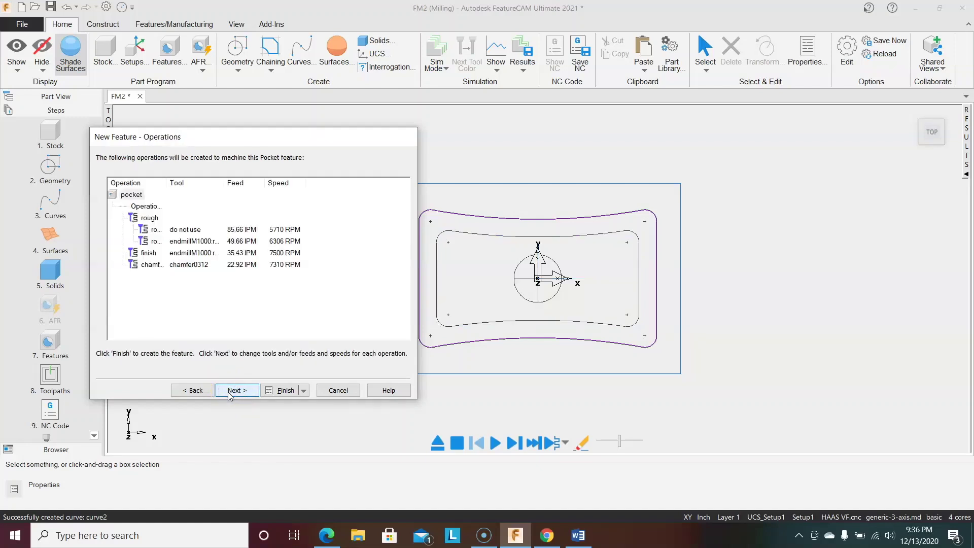
- Assign the MCC 1/2 flat end mill to the pocket's rough pass 1 with the recommended feed, speed and coolant
{"action": "left_click", "coordinate": [229, 394]}
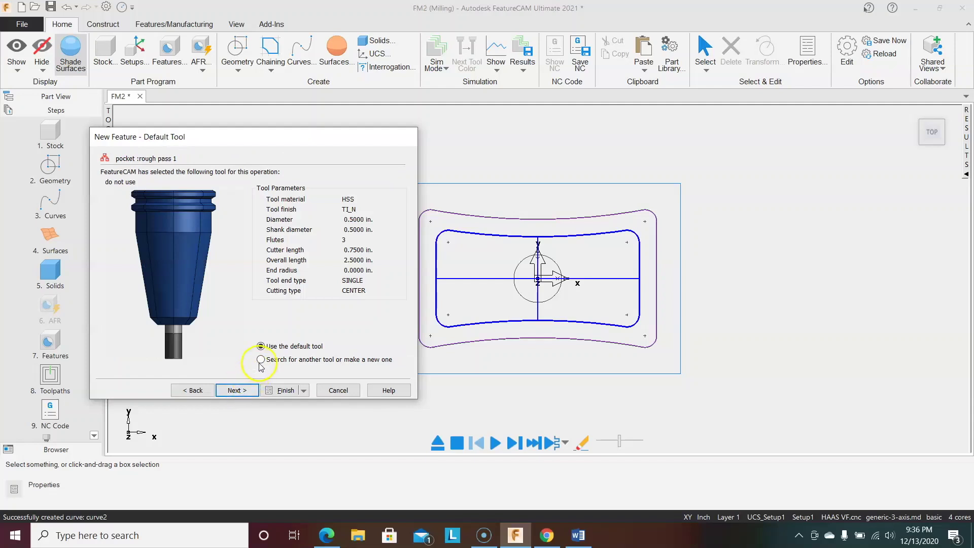
{"action": "left_click", "coordinate": [231, 390]}
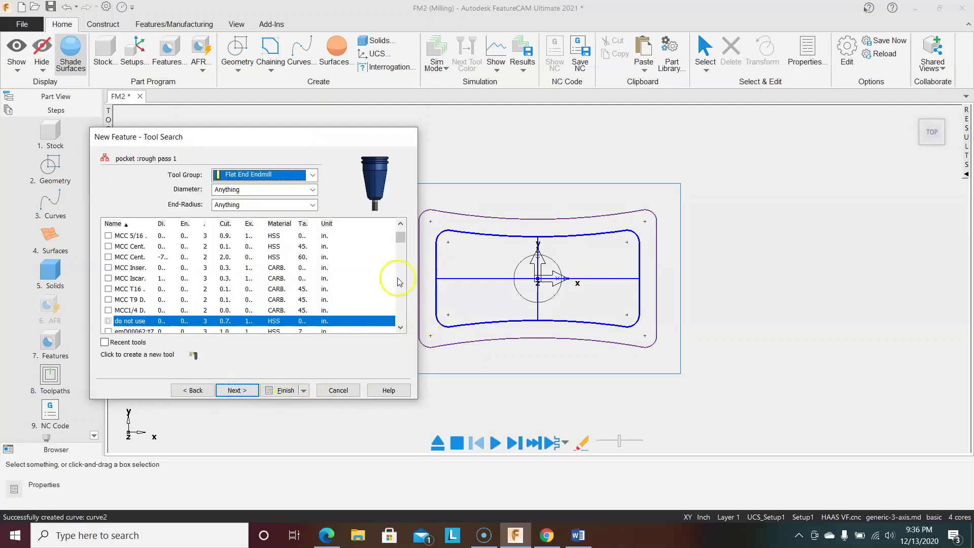
{"action": "left_click_drag", "start_coordinate": [399, 235], "coordinate": [399, 219]}
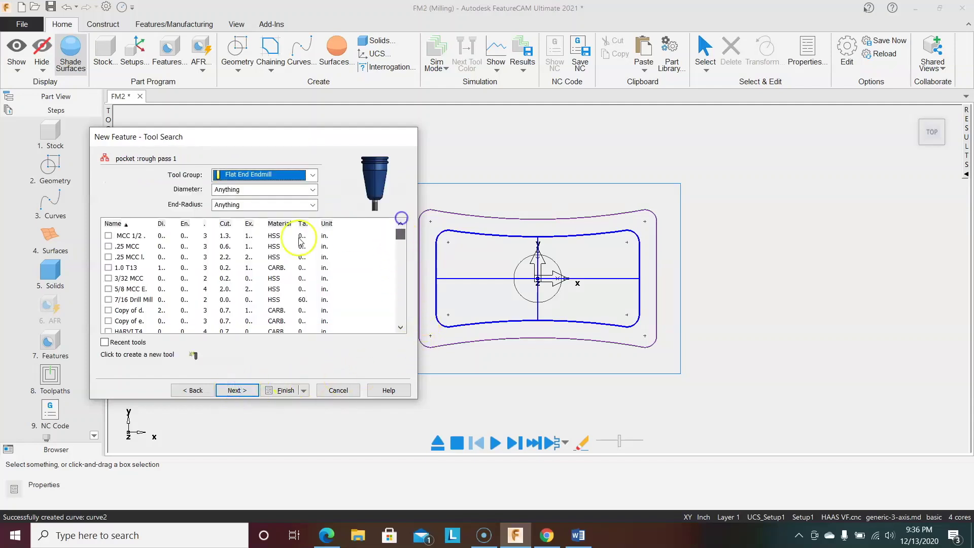
{"action": "left_click", "coordinate": [109, 237]}
{"action": "left_click", "coordinate": [234, 391]}
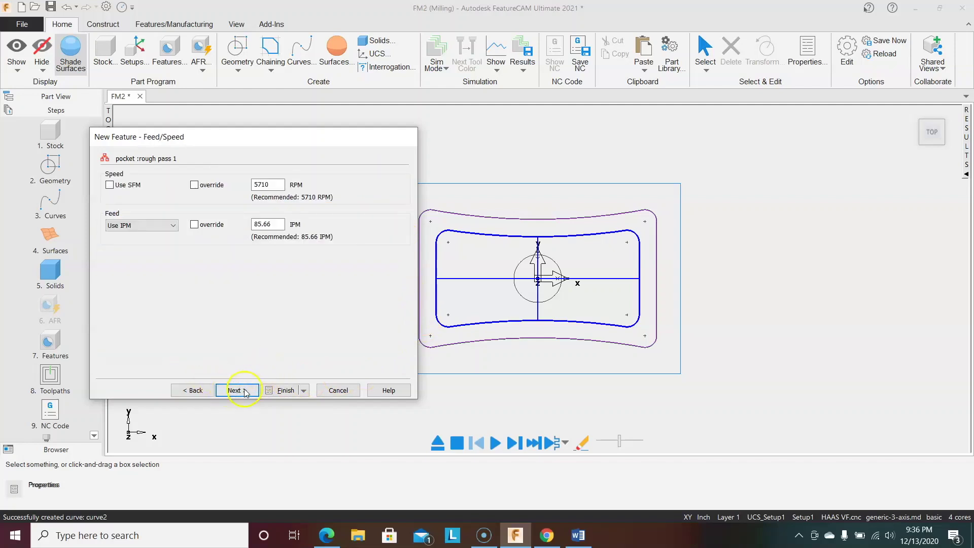
{"action": "left_click", "coordinate": [242, 391]}
{"action": "left_click", "coordinate": [239, 390]}
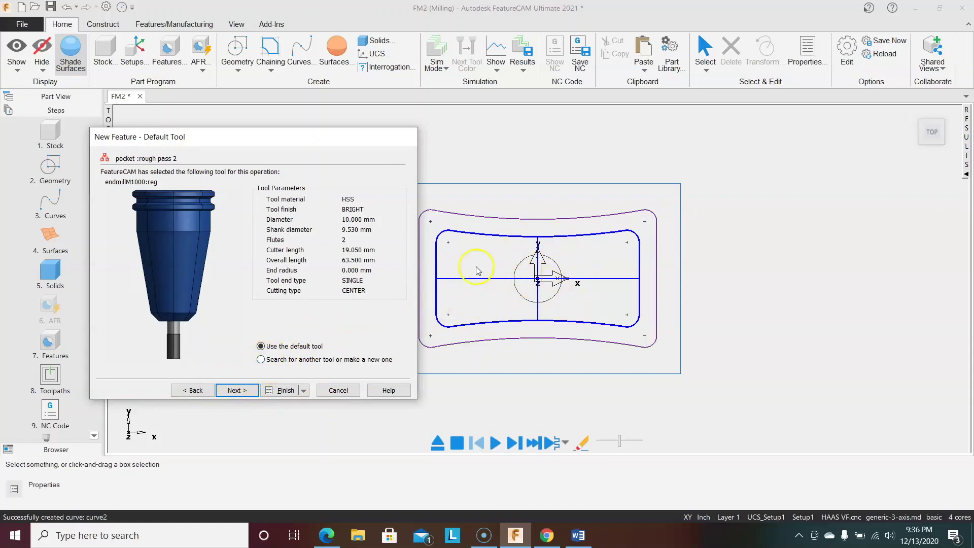
- Replace the default tool of the pocket's rough pass 2 with the .25 MCC end mill, keeping the recommended feed, speed and coolant
{"action": "left_click", "coordinate": [232, 391]}
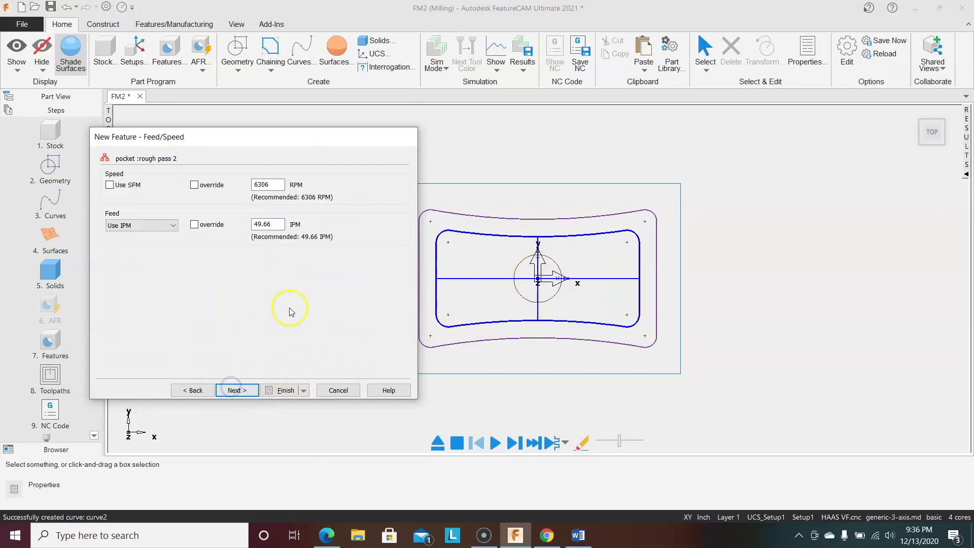
{"action": "left_click", "coordinate": [195, 390]}
{"action": "left_click", "coordinate": [260, 359]}
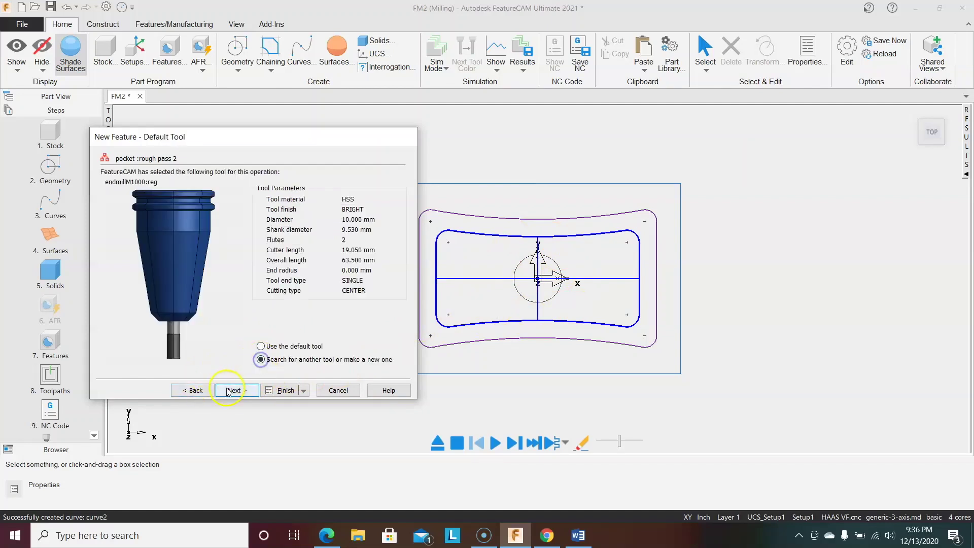
{"action": "left_click", "coordinate": [233, 390]}
{"action": "left_click_drag", "start_coordinate": [402, 305], "coordinate": [402, 234]}
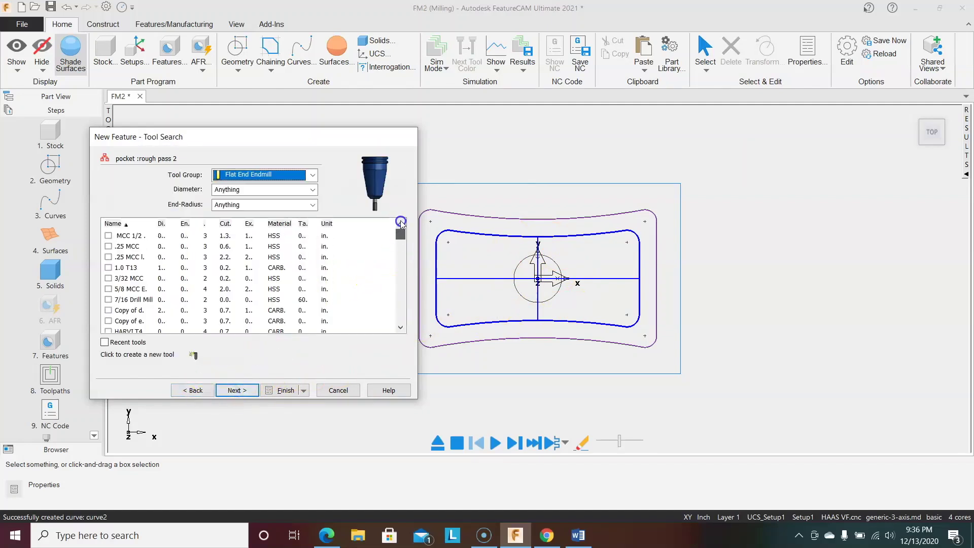
{"action": "left_click", "coordinate": [108, 246]}
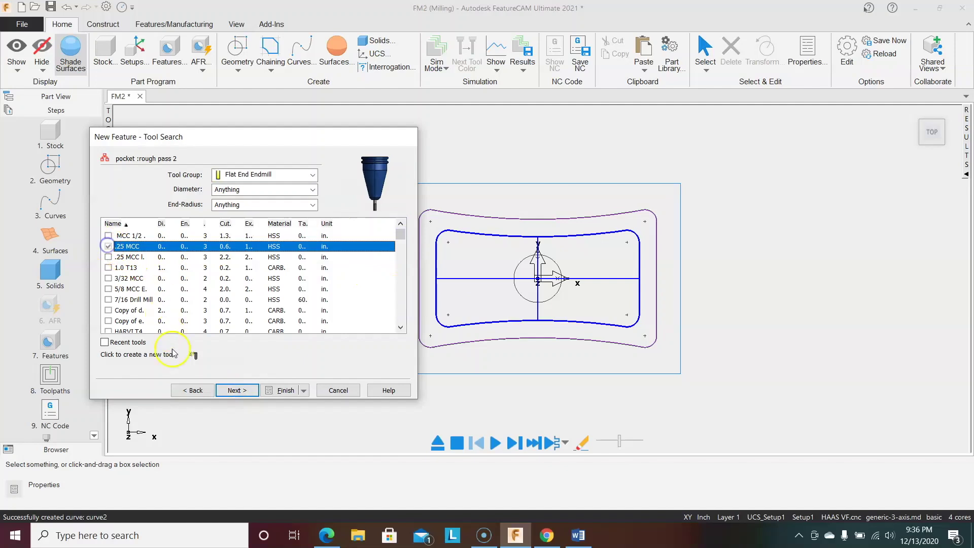
{"action": "left_click", "coordinate": [230, 391]}
{"action": "left_click", "coordinate": [230, 390]}
{"action": "left_click", "coordinate": [231, 390]}
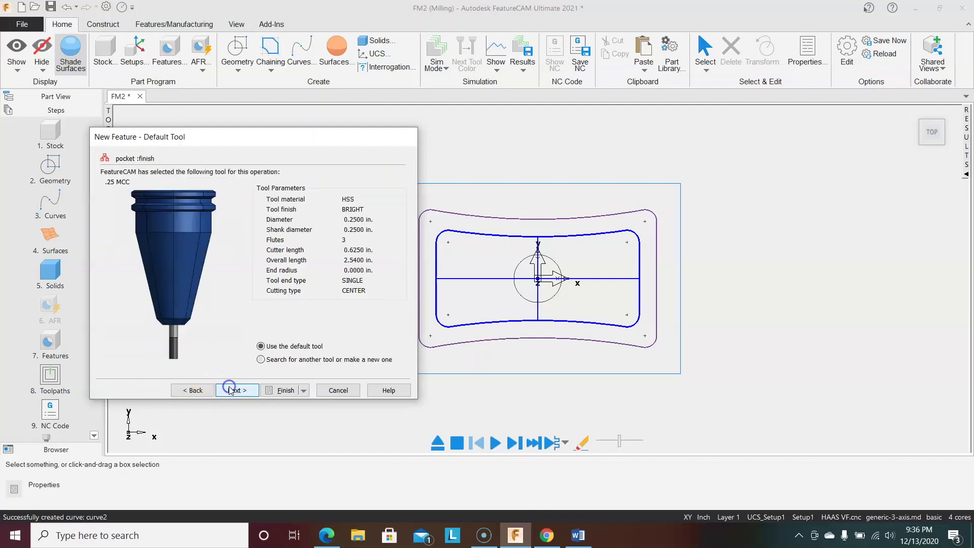
- Accept the default tools, feeds, speeds and flood coolant for the finish and chamfer operations and create the pocket feature
{"action": "left_click", "coordinate": [231, 390]}
{"action": "left_click", "coordinate": [231, 391]}
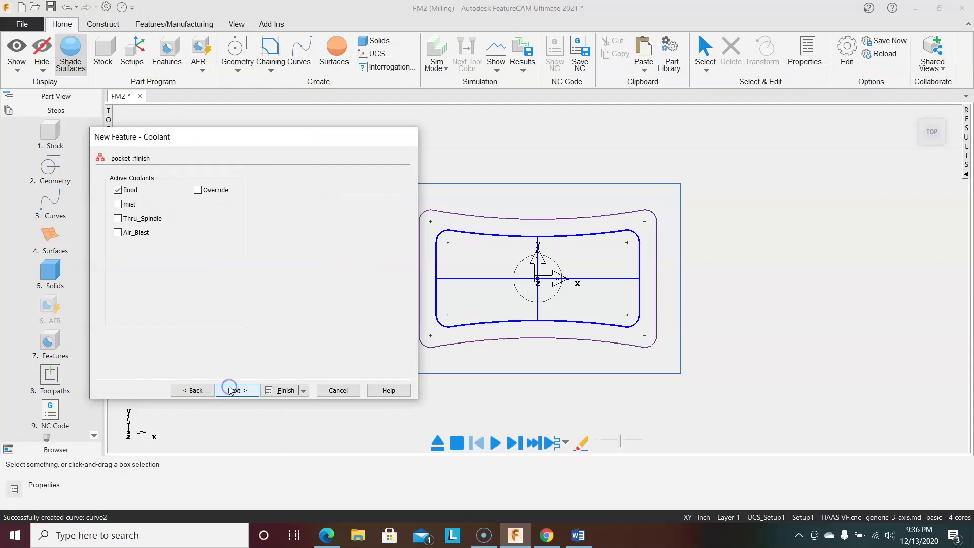
{"action": "left_click", "coordinate": [231, 390]}
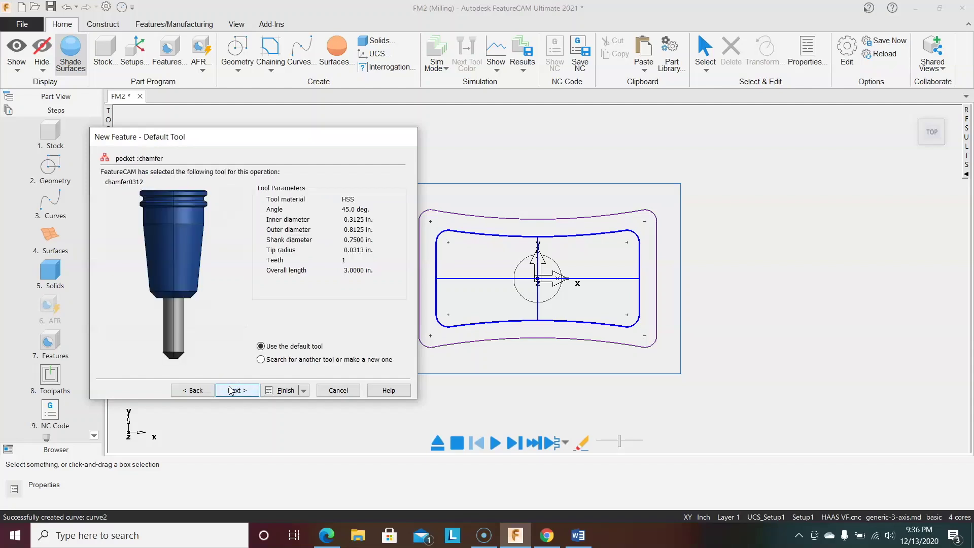
{"action": "left_click", "coordinate": [230, 390]}
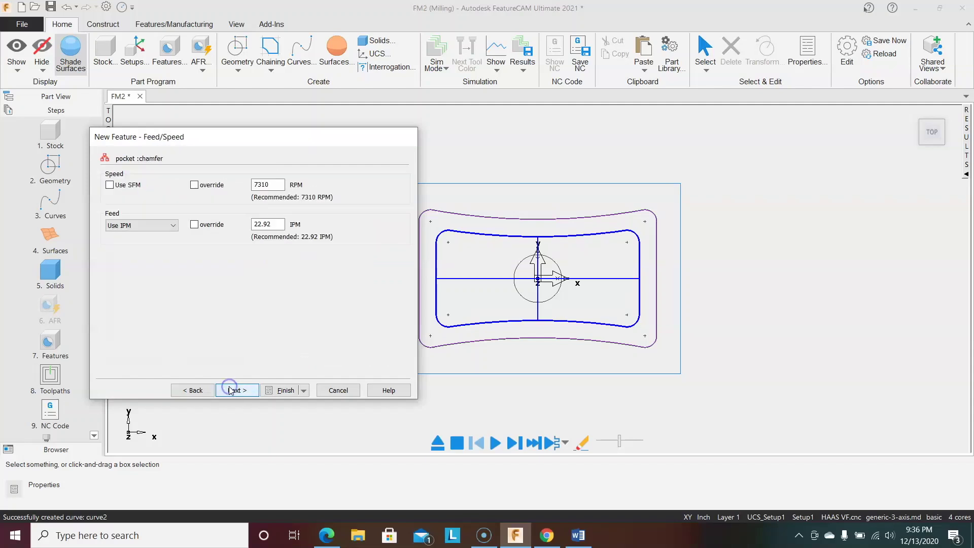
{"action": "left_click", "coordinate": [231, 391]}
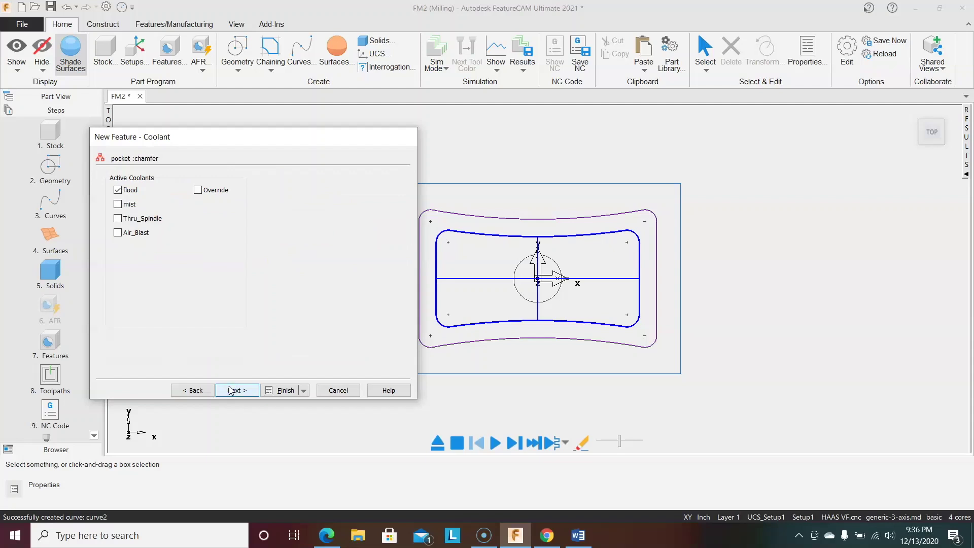
{"action": "left_click", "coordinate": [231, 390]}
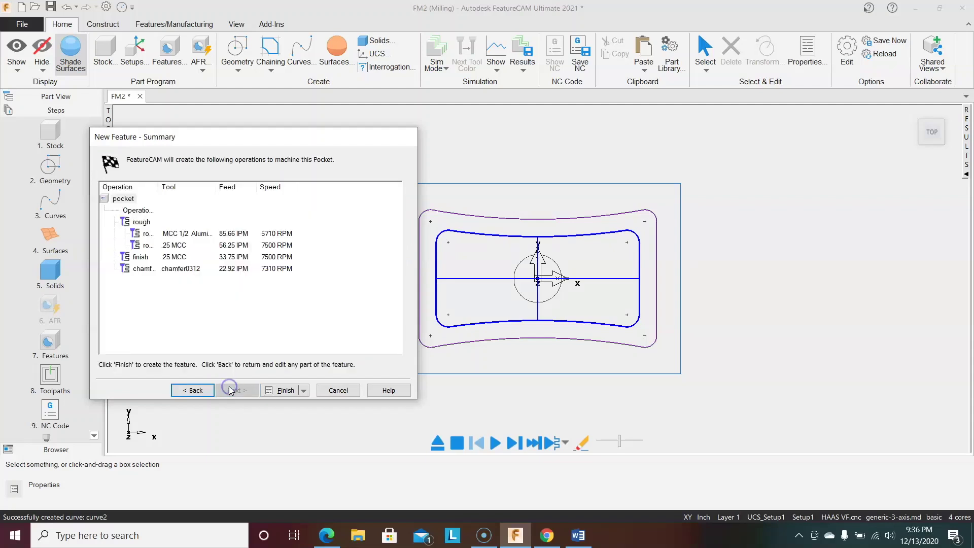
{"action": "left_click", "coordinate": [282, 390]}
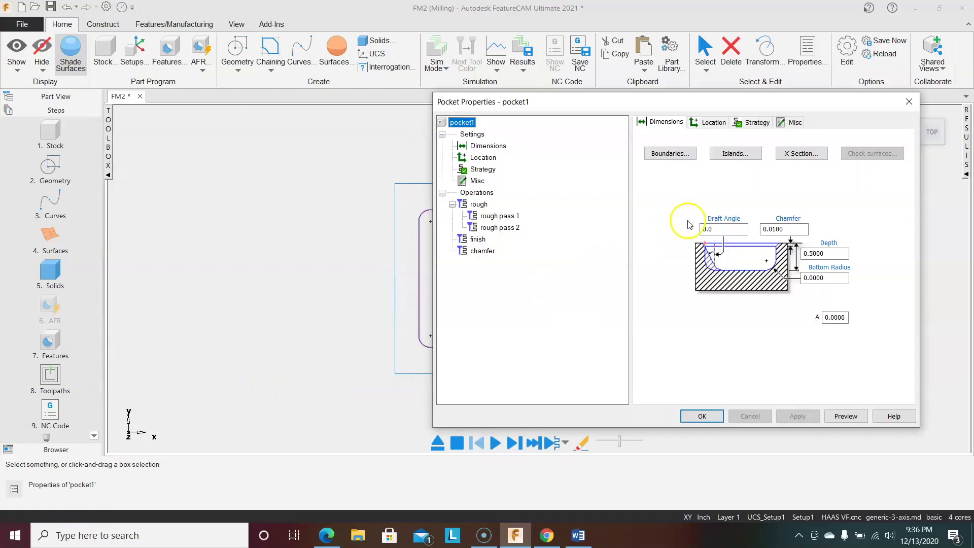
- Add the central circle as an island in the pocket's boundaries and apply the pocket properties
{"action": "left_click", "coordinate": [736, 154]}
{"action": "left_click_drag", "start_coordinate": [663, 102], "coordinate": [760, 96]}
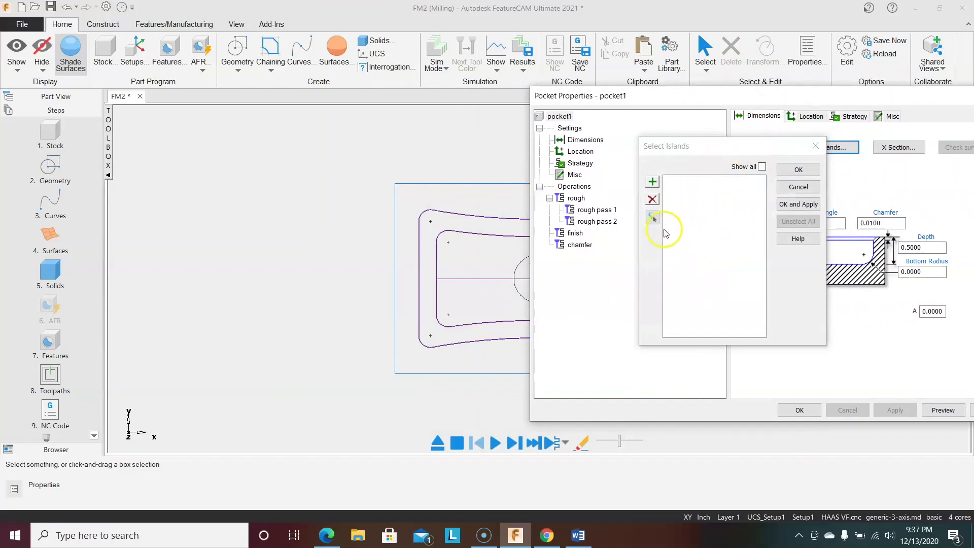
{"action": "left_click", "coordinate": [653, 218]}
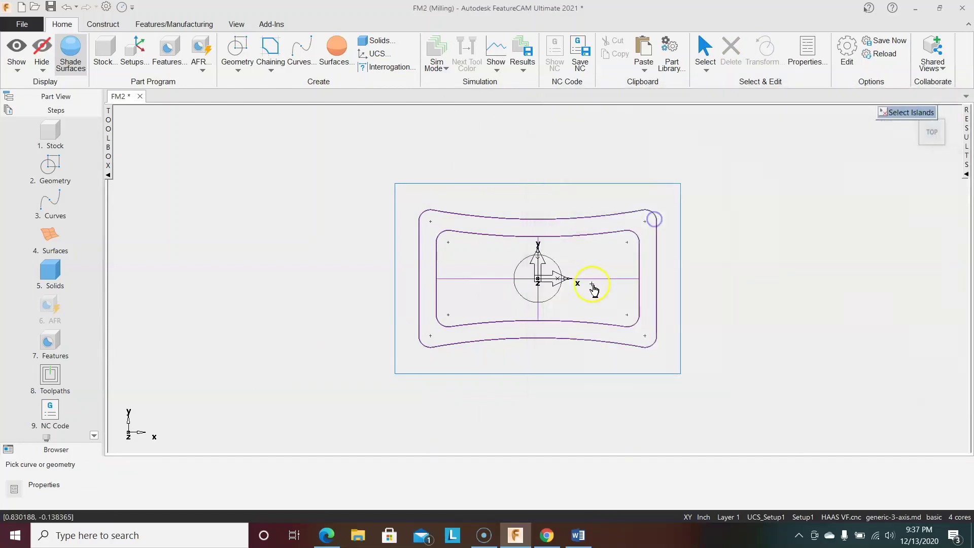
{"action": "left_click", "coordinate": [522, 263]}
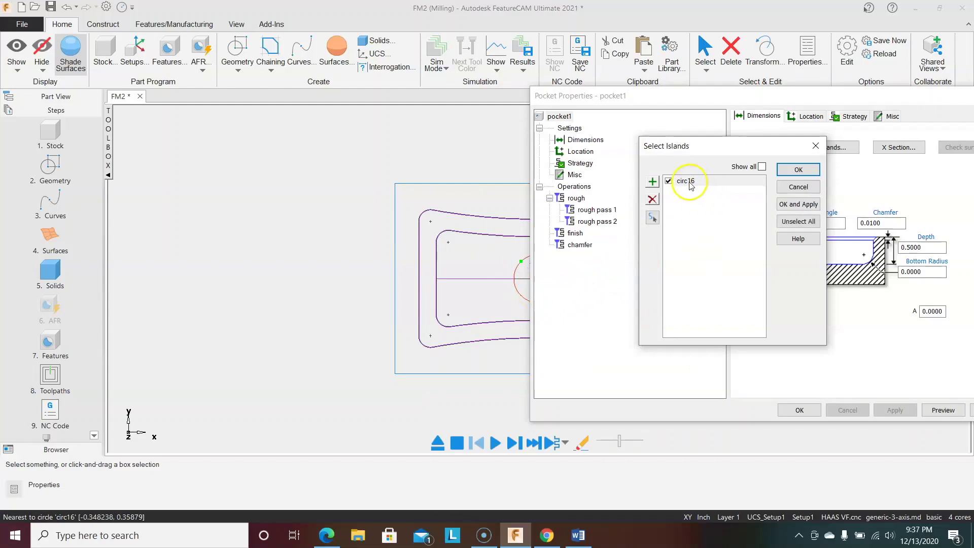
{"action": "left_click", "coordinate": [798, 205]}
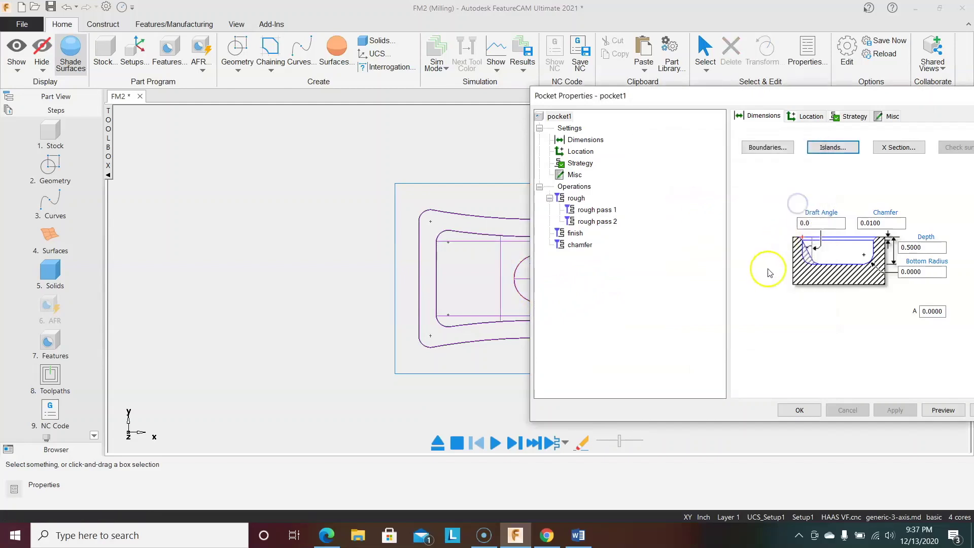
{"action": "left_click", "coordinate": [797, 410]}
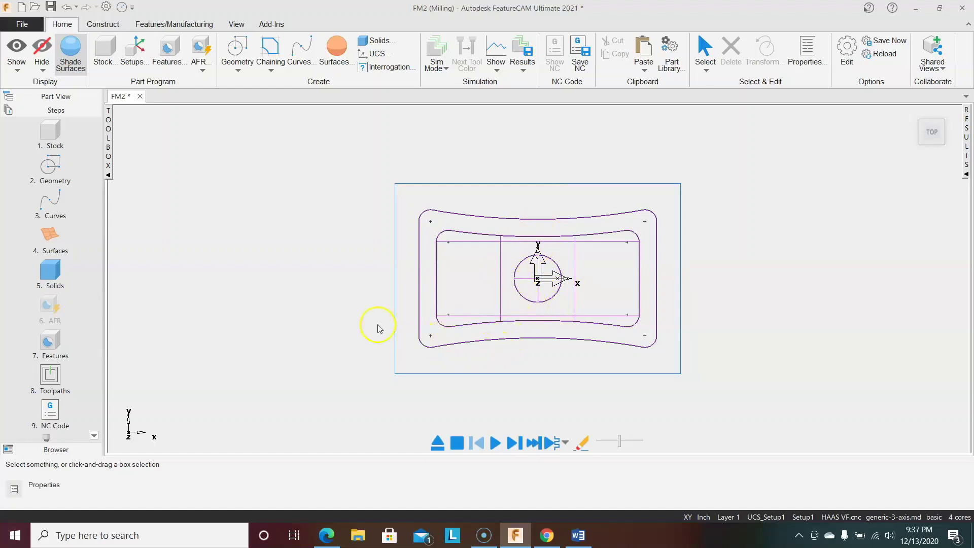
- Simulate the boss and pocket in the isometric view, show the operation list and stop the simulation
{"action": "right_click", "coordinate": [283, 293]}
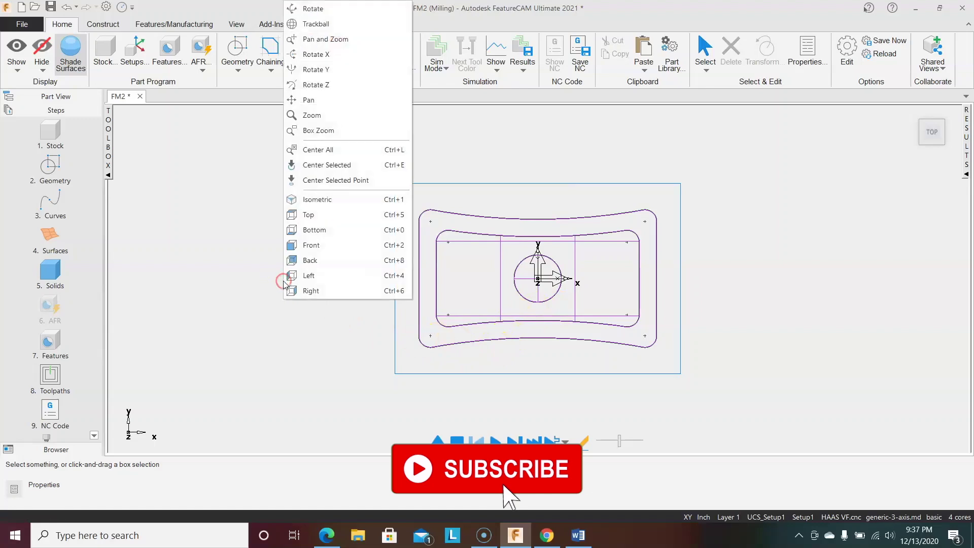
{"action": "left_click", "coordinate": [327, 203]}
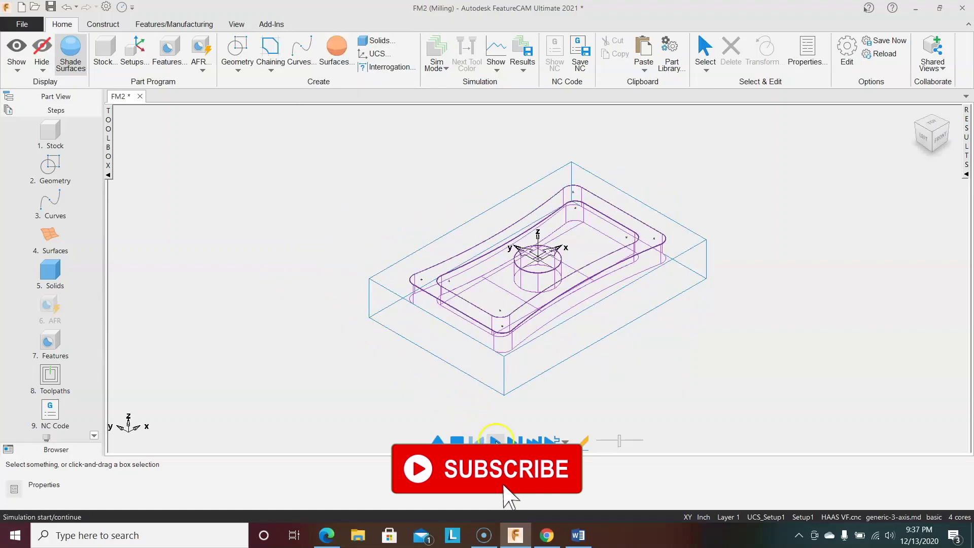
{"action": "left_click", "coordinate": [496, 440]}
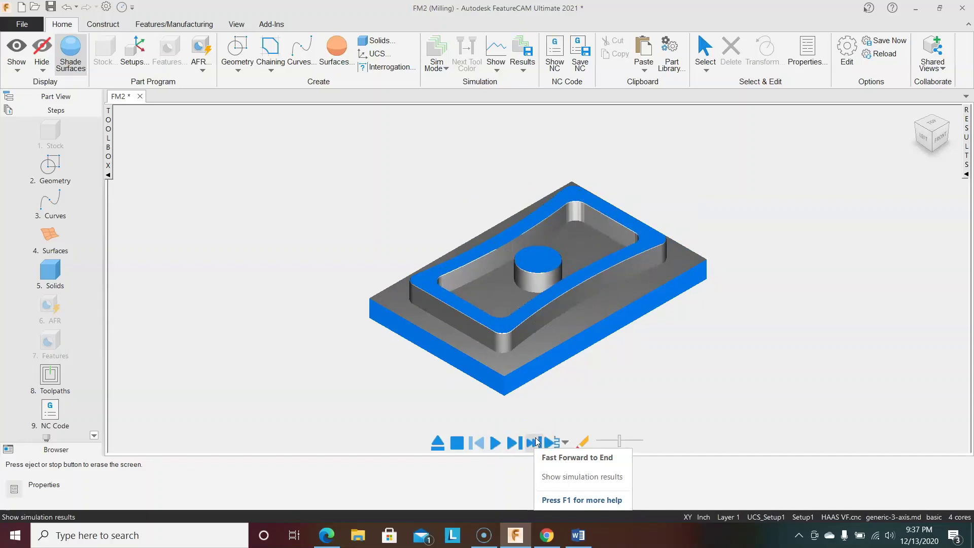
{"action": "left_click", "coordinate": [967, 165]}
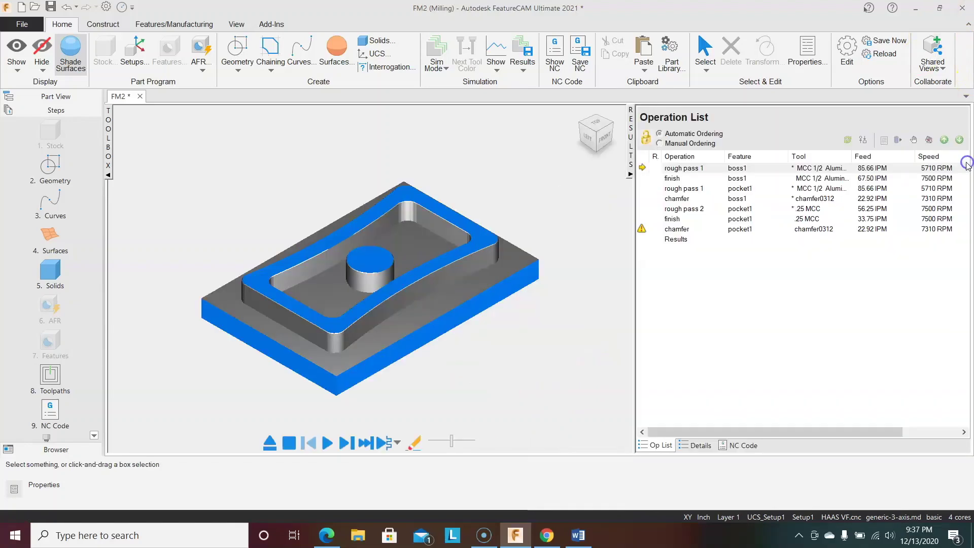
{"action": "left_click", "coordinate": [287, 444]}
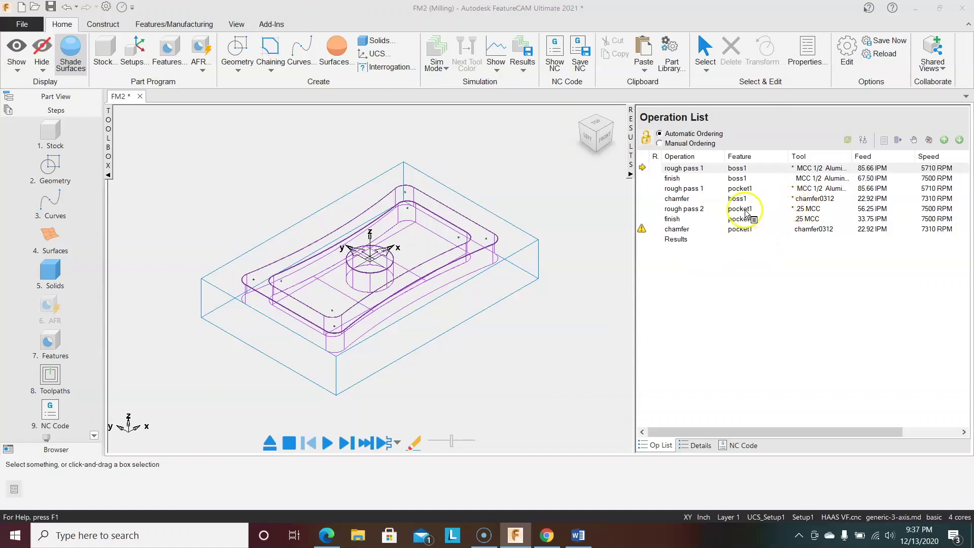
{"action": "double_click", "coordinate": [690, 208]}
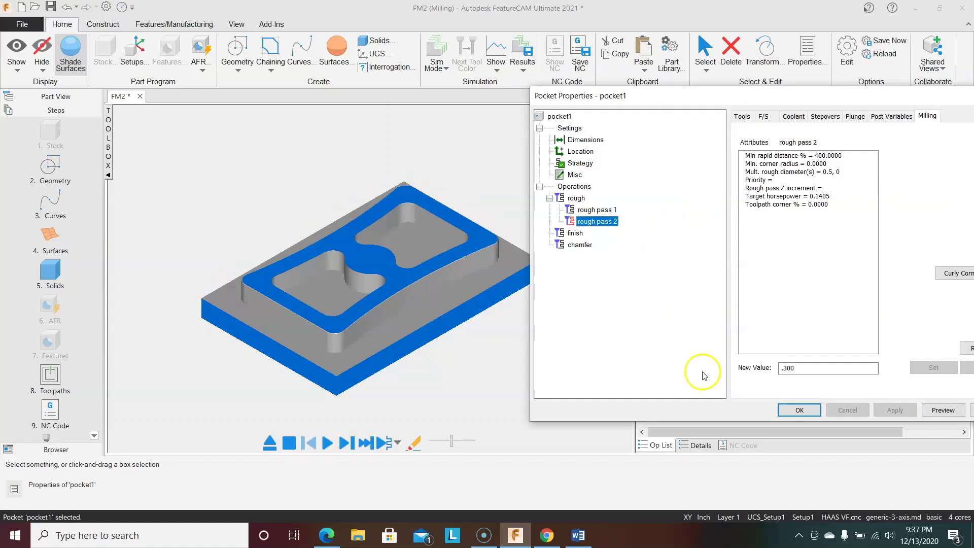
{"action": "left_click", "coordinate": [799, 409]}
{"action": "left_click", "coordinate": [835, 290]}
{"action": "left_click", "coordinate": [289, 443]}
{"action": "left_click", "coordinate": [800, 410]}
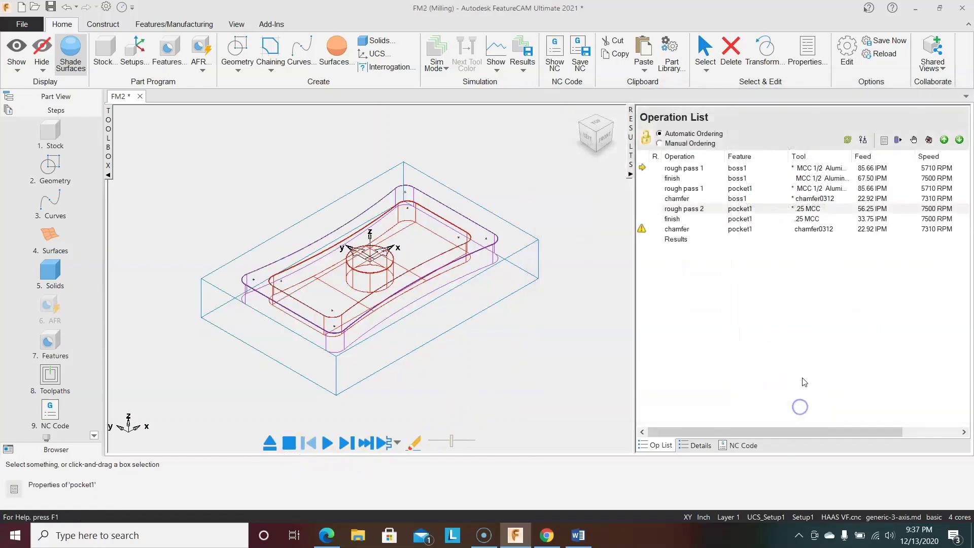
- Set the rough pass Z increment of the pocket's rough pass 1 to .30, clear the simulation and apply the pocket properties
{"action": "double_click", "coordinate": [685, 188]}
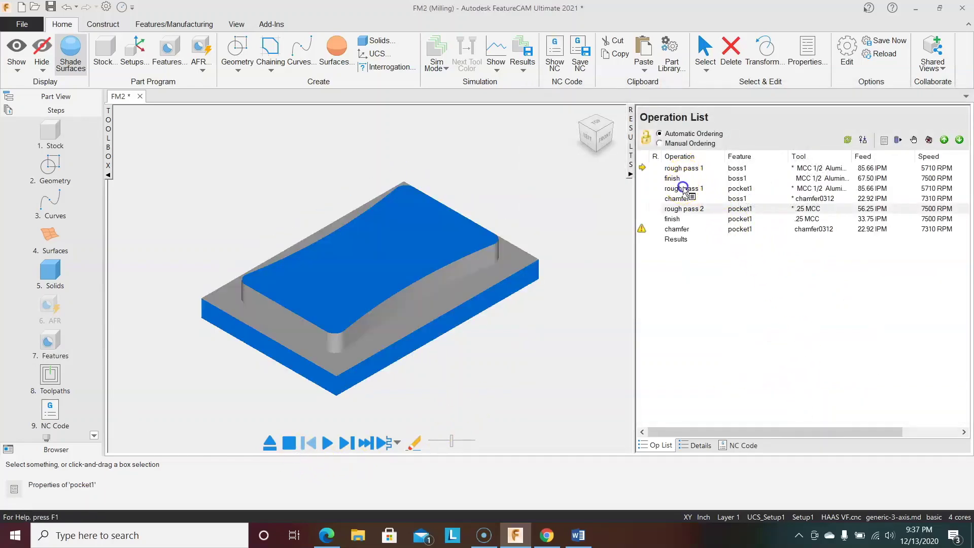
{"action": "left_click", "coordinate": [769, 188]}
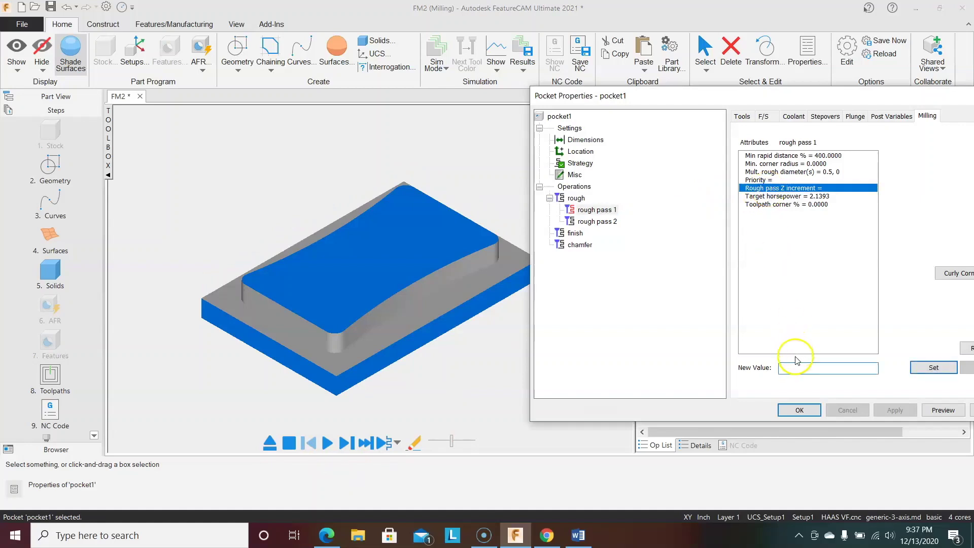
{"action": "left_click", "coordinate": [792, 411]}
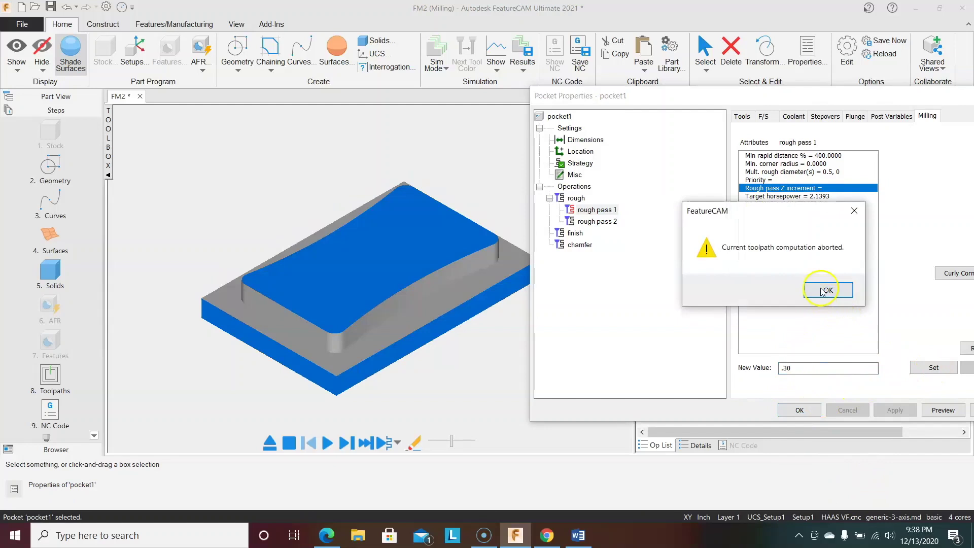
{"action": "left_click", "coordinate": [830, 291]}
{"action": "left_click", "coordinate": [932, 368]}
{"action": "left_click", "coordinate": [800, 410]}
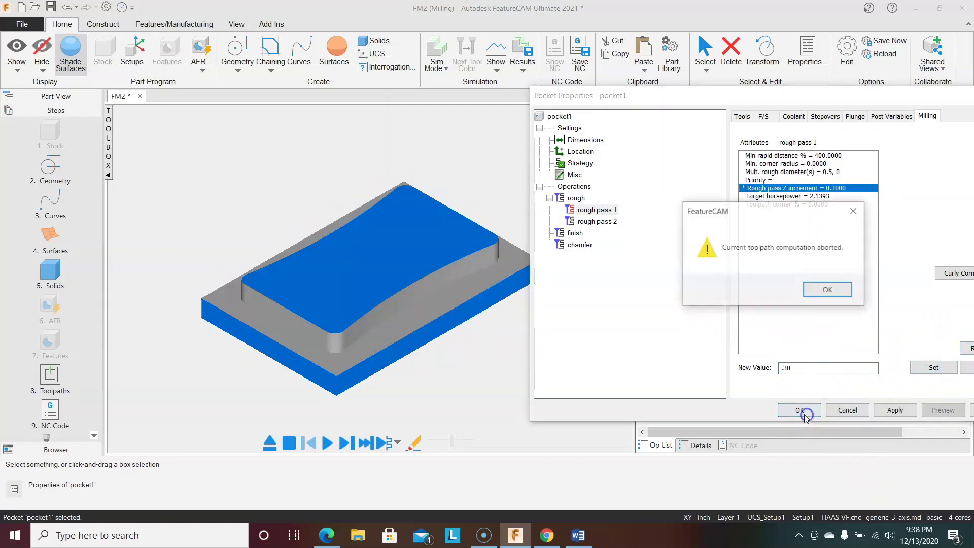
{"action": "left_click", "coordinate": [831, 290]}
{"action": "left_click", "coordinate": [270, 442]}
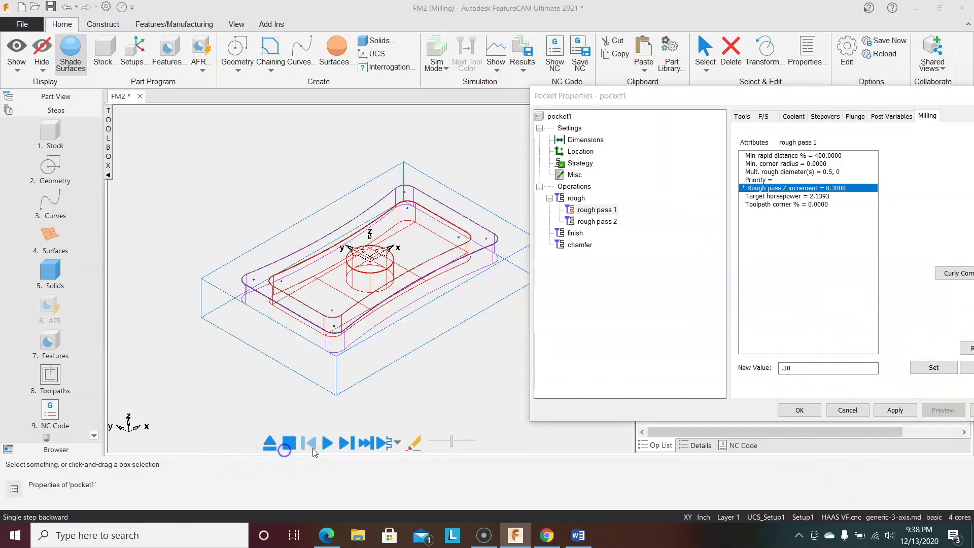
{"action": "left_click", "coordinate": [895, 410]}
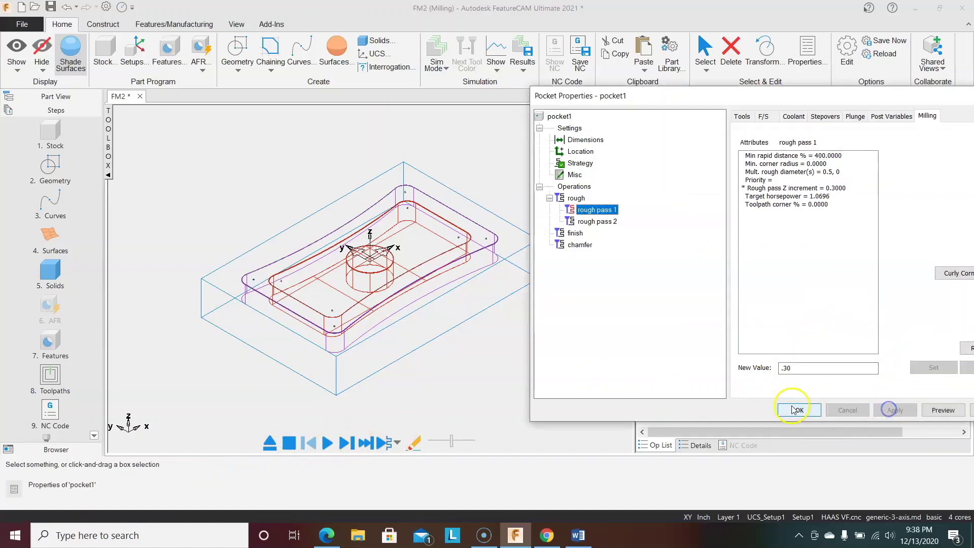
{"action": "left_click", "coordinate": [798, 409]}
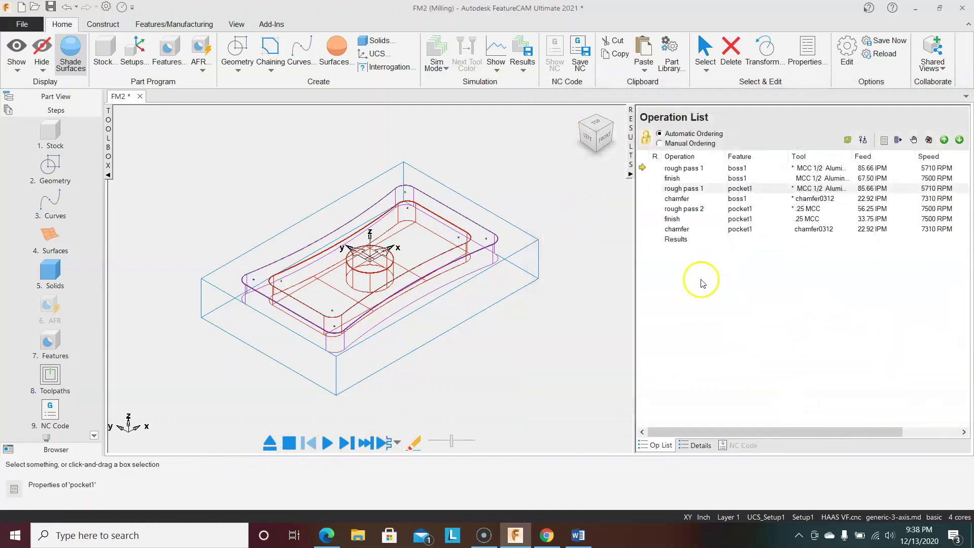
- Rerun the simulation of all operations and look through the NC code generated for the part
{"action": "left_click", "coordinate": [327, 443]}
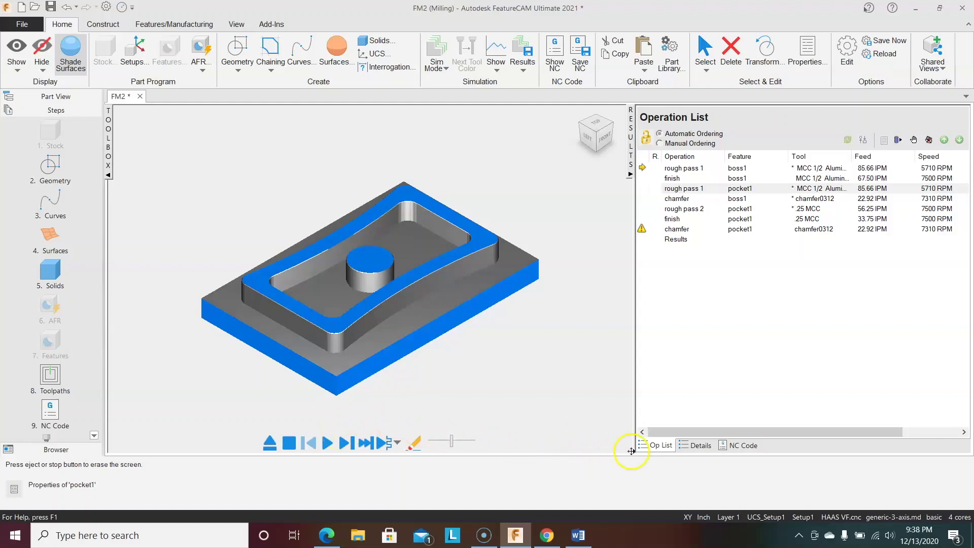
{"action": "left_click", "coordinate": [741, 445]}
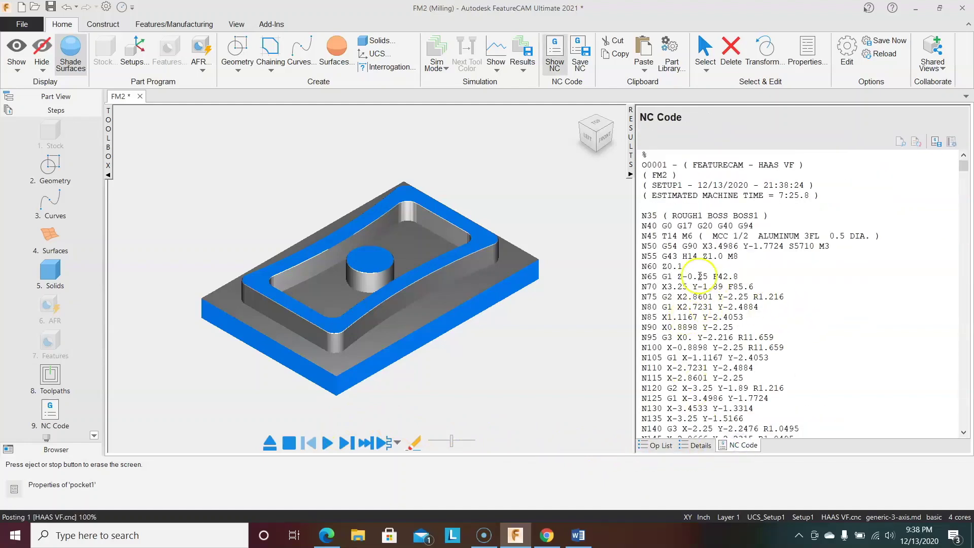
{"action": "scroll", "coordinate": [699, 276], "scroll_direction": "down", "scroll_amount": 2}
{"action": "scroll", "coordinate": [699, 276], "scroll_direction": "down", "scroll_amount": 20}
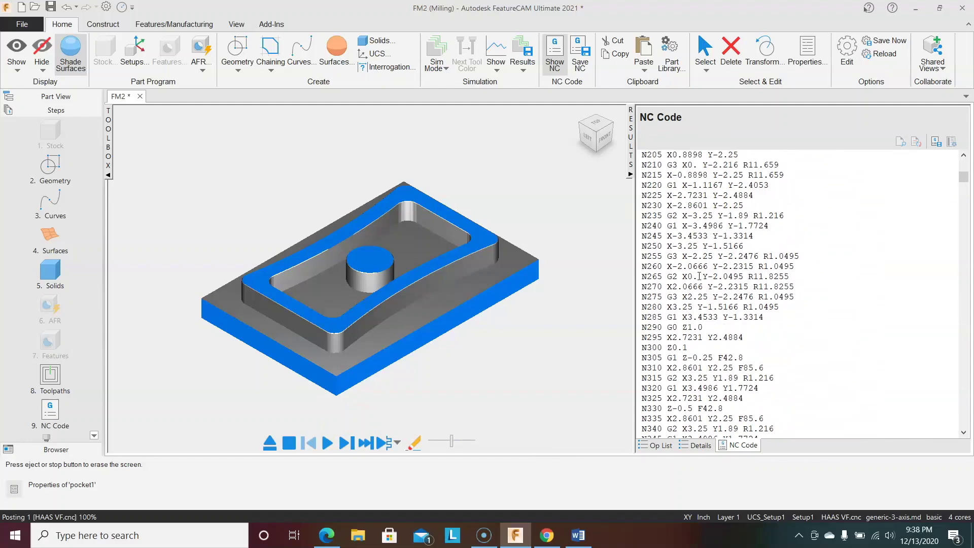
{"action": "scroll", "coordinate": [699, 276], "scroll_direction": "down", "scroll_amount": 20}
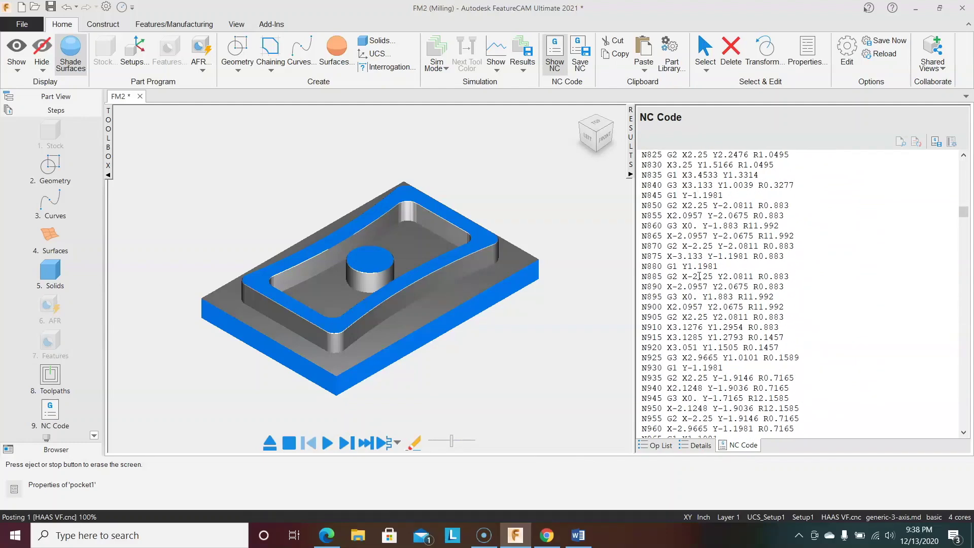
{"action": "scroll", "coordinate": [724, 318], "scroll_direction": "down", "scroll_amount": 20}
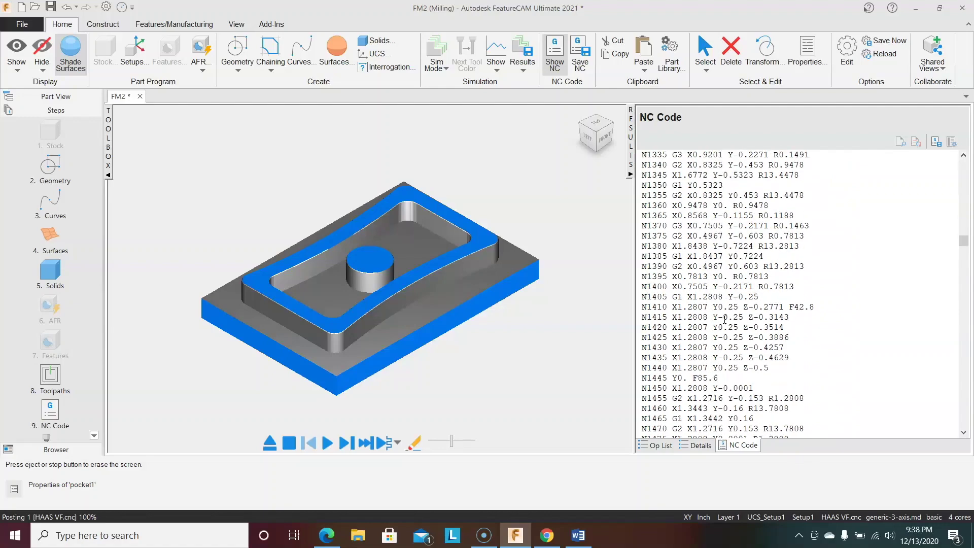
{"action": "scroll", "coordinate": [725, 318], "scroll_direction": "down", "scroll_amount": 20}
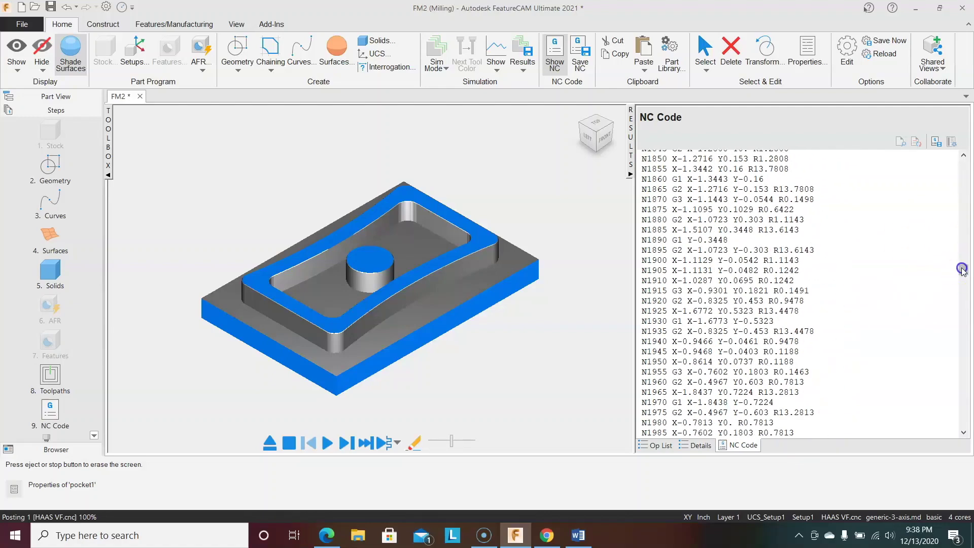
{"action": "left_click_drag", "start_coordinate": [961, 271], "coordinate": [963, 157]}
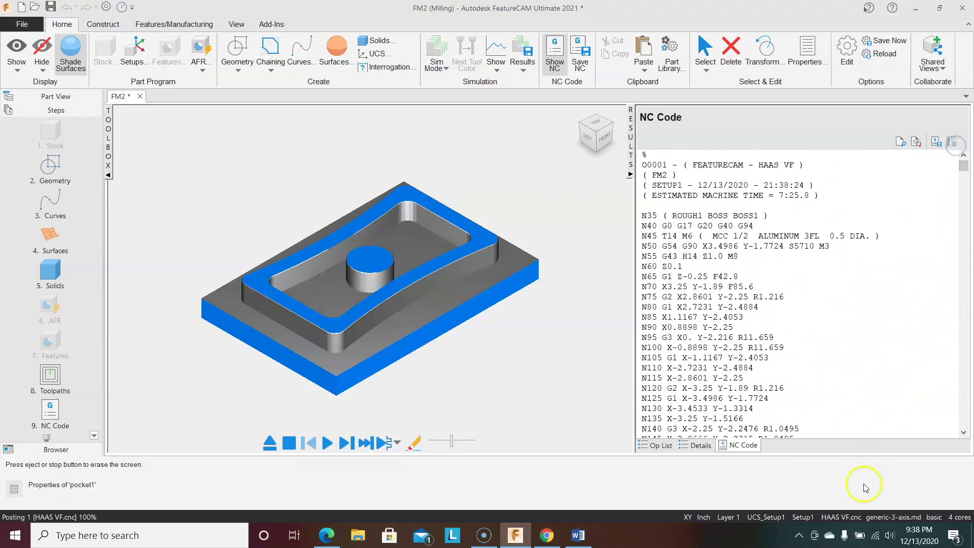
- Accept the milling posting options with the HAAS VF.cnc post and copy the entire NC code
{"action": "double_click", "coordinate": [839, 518]}
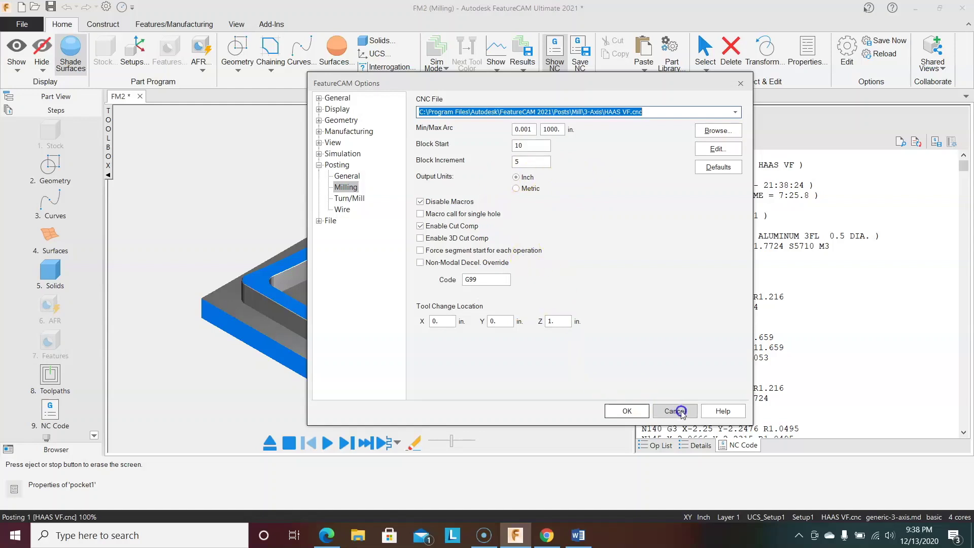
{"action": "left_click", "coordinate": [634, 417]}
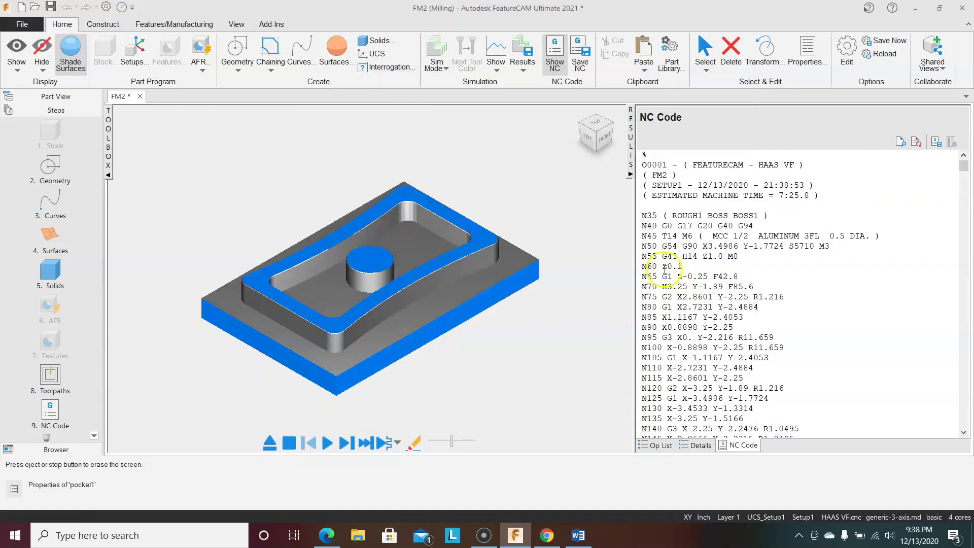
{"action": "left_click", "coordinate": [668, 165]}
{"action": "left_click", "coordinate": [426, 258]}
{"action": "key", "text": "ctrl+a"}
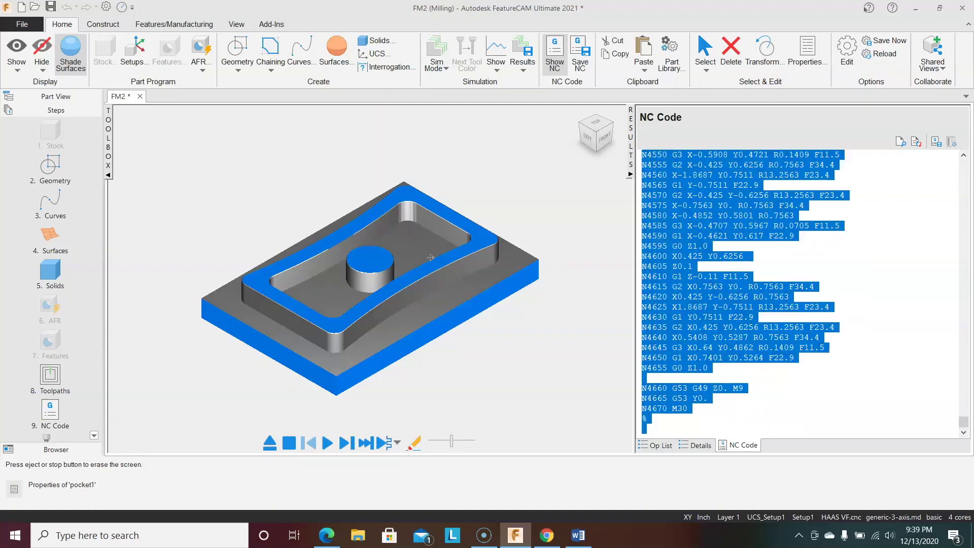
{"action": "right_click", "coordinate": [654, 230]}
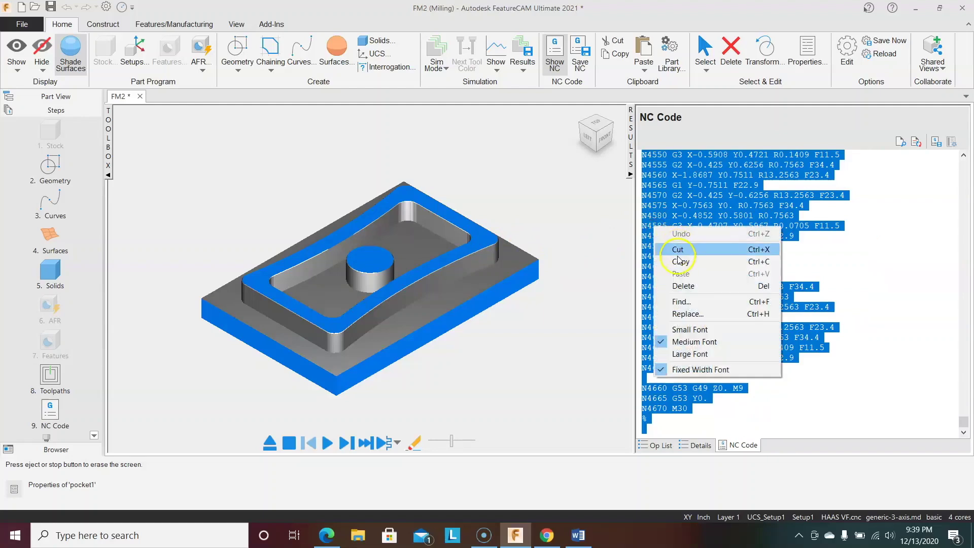
{"action": "left_click", "coordinate": [660, 261]}
- Switch to Notepad and paste the copied NC code into a blank document
{"action": "left_click", "coordinate": [118, 539]}
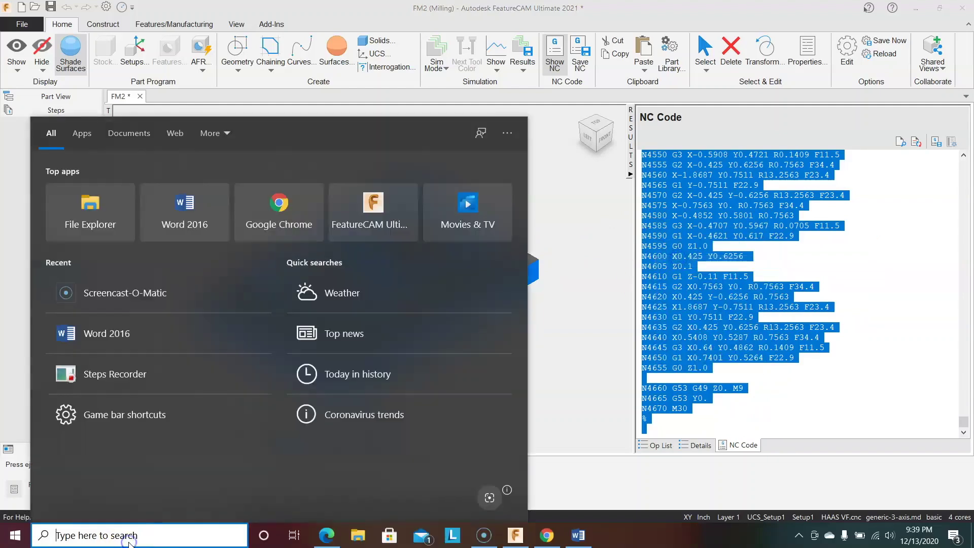
{"action": "type", "text": "NOTE"}
{"action": "left_click", "coordinate": [99, 198]}
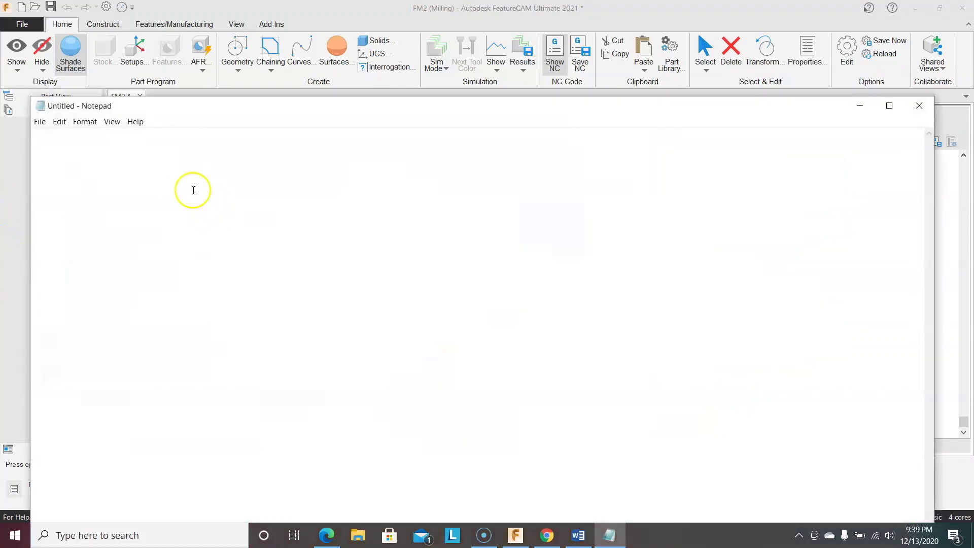
{"action": "right_click", "coordinate": [178, 191]}
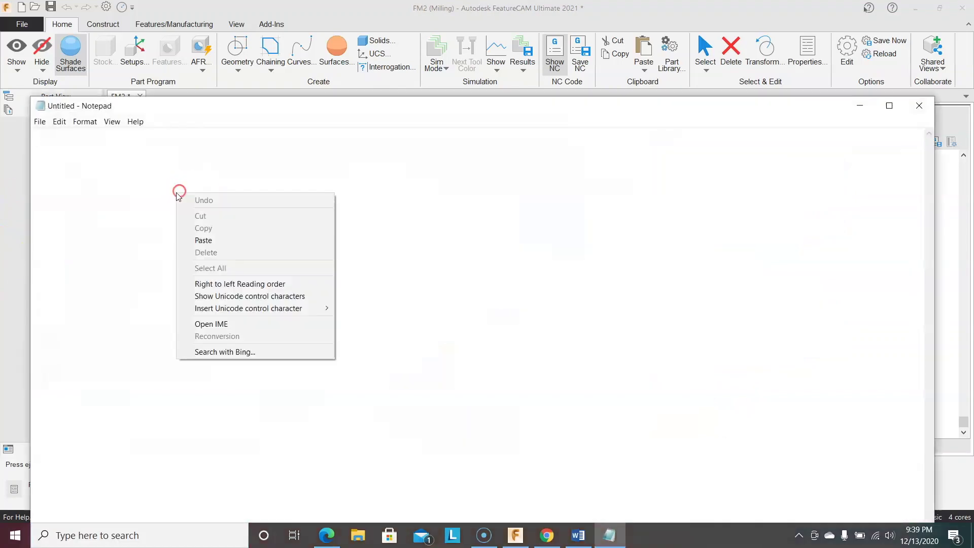
{"action": "left_click", "coordinate": [212, 240]}
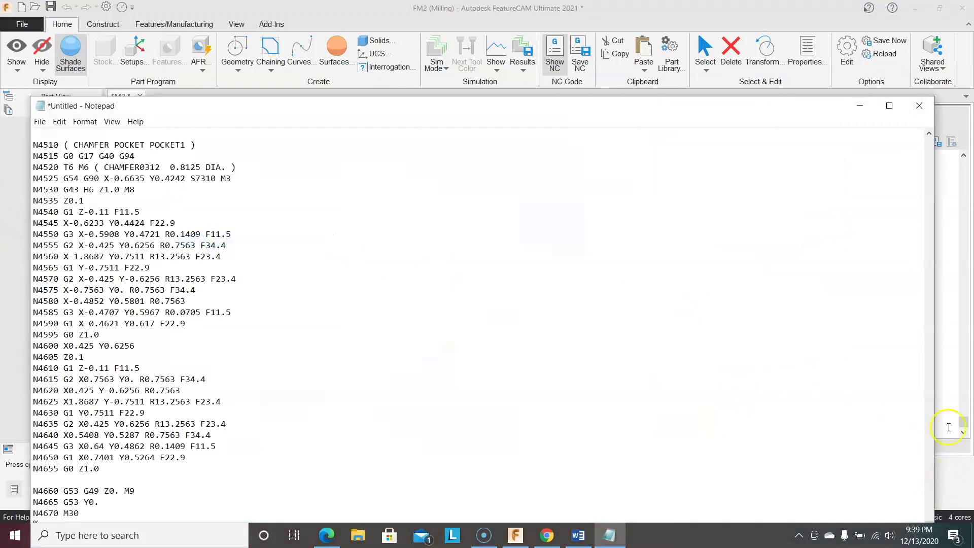
- Change the program number in the pasted code to O89761 and put the FEATURECAM - HAAS VF comment on its own line
{"action": "left_click_drag", "start_coordinate": [928, 517], "coordinate": [926, 137]}
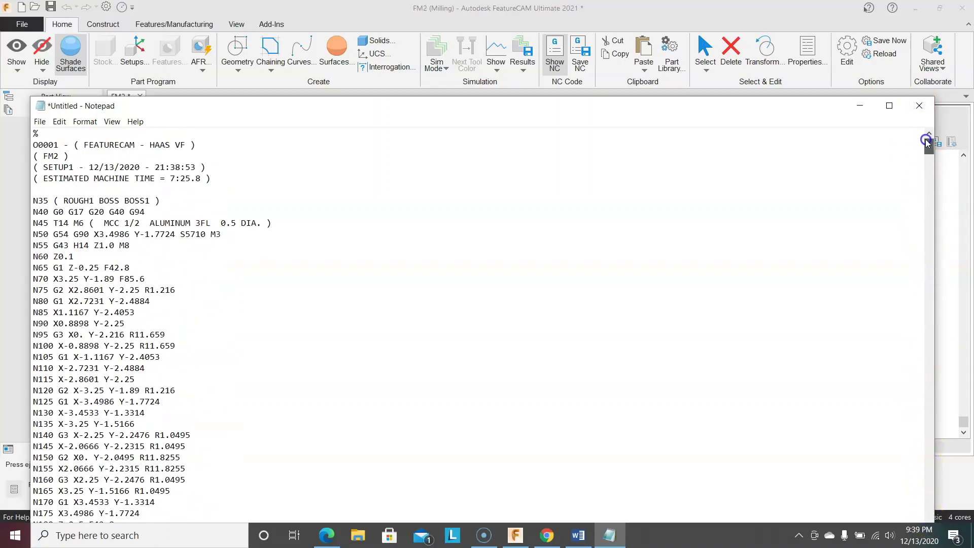
{"action": "left_click", "coordinate": [57, 145]}
{"action": "key", "text": "BackSpace"}
{"action": "key", "text": "BackSpace"}
{"action": "key", "text": "BackSpace"}
{"action": "key", "text": "BackSpace"}
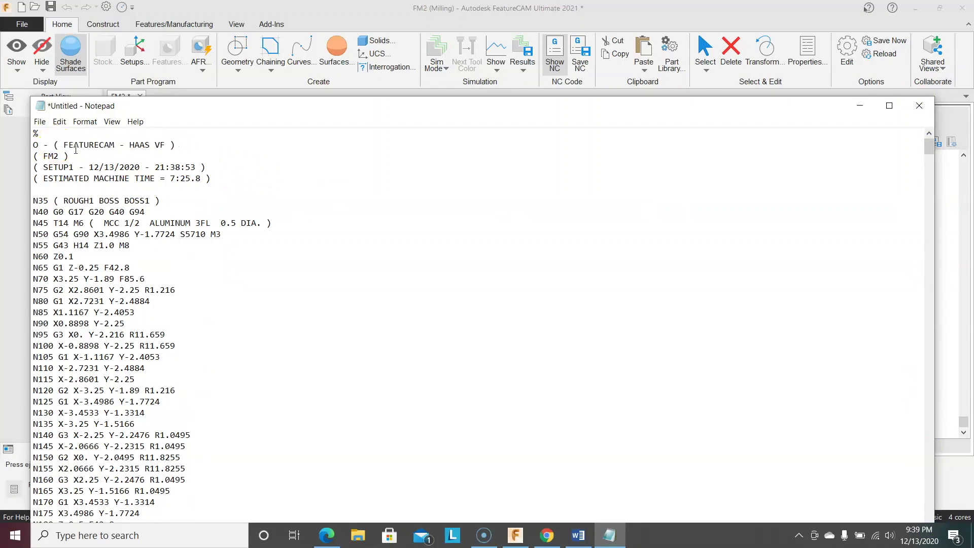
{"action": "type", "text": "8976Q"}
{"action": "key", "text": "BackSpace"}
{"action": "type", "text": "1"}
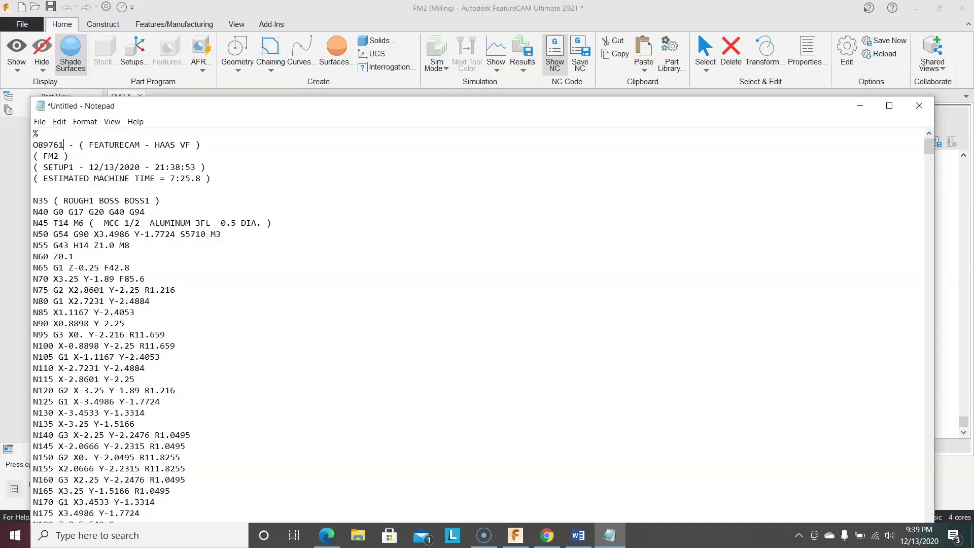
{"action": "key", "text": "Delete"}
{"action": "key", "text": "Delete"}
{"action": "key", "text": "Return"}
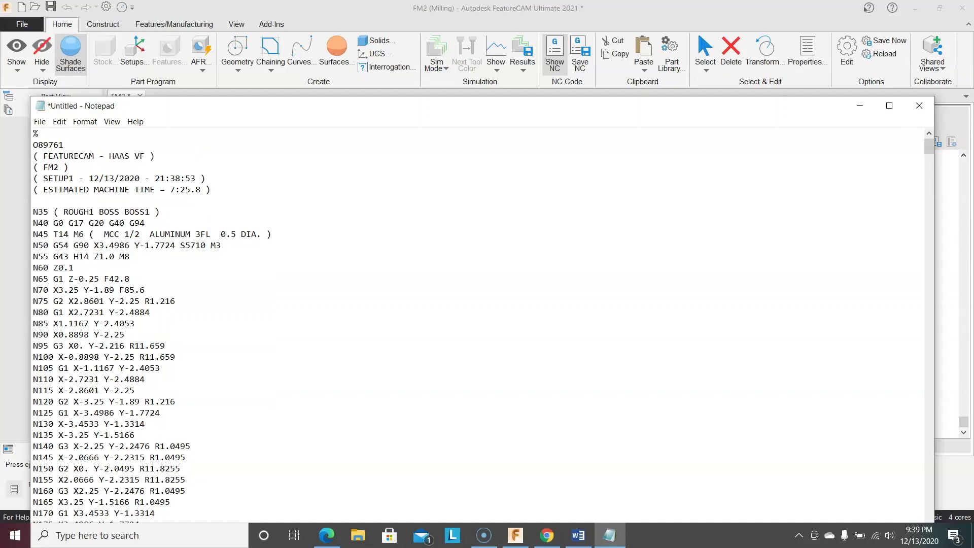
- Close Notepad without saving the edited NC code
{"action": "left_click", "coordinate": [59, 122]}
{"action": "mouse_move", "coordinate": [135, 121]}
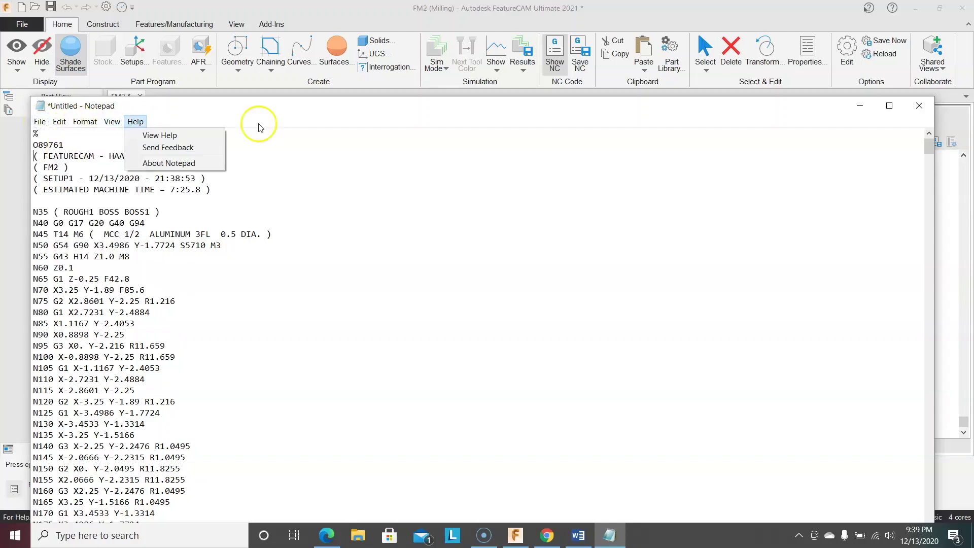
{"action": "left_click", "coordinate": [641, 153], "text": "shift"}
{"action": "left_click", "coordinate": [920, 106]}
{"action": "left_click", "coordinate": [510, 270]}
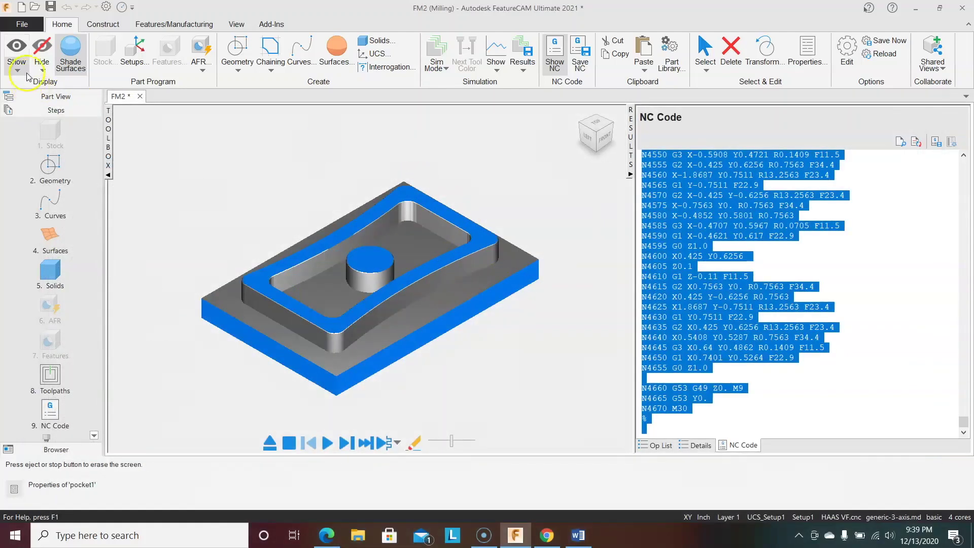
{"action": "left_click", "coordinate": [33, 24]}
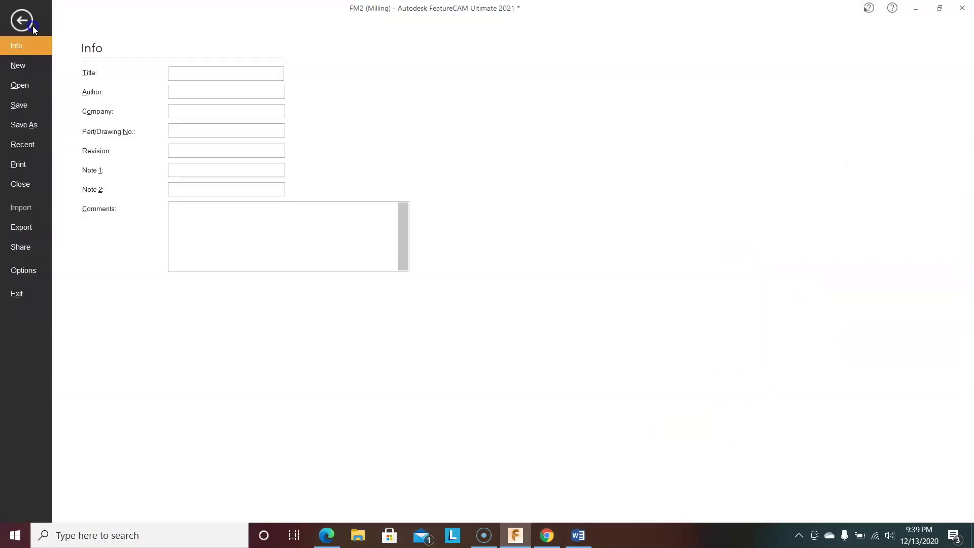
{"action": "left_click", "coordinate": [35, 124]}
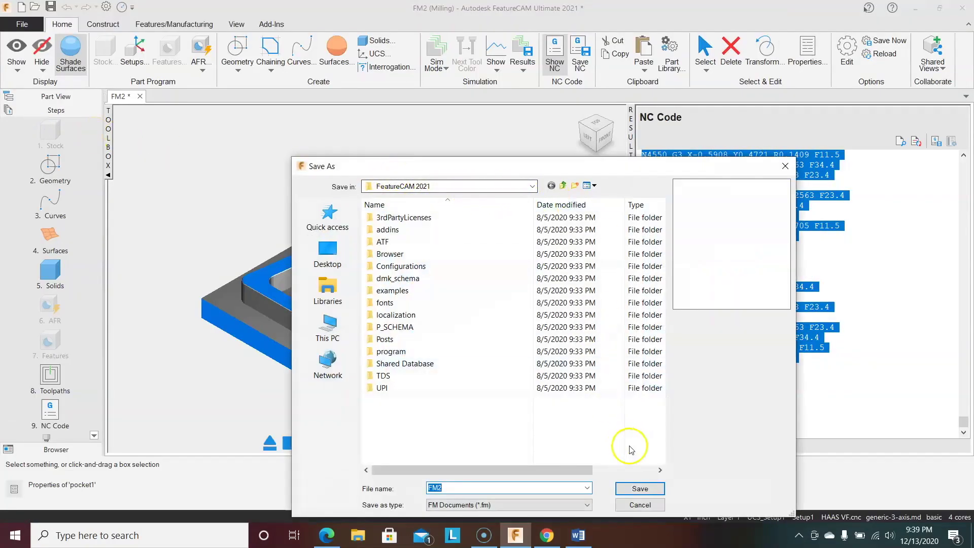
{"action": "left_click", "coordinate": [534, 188]}
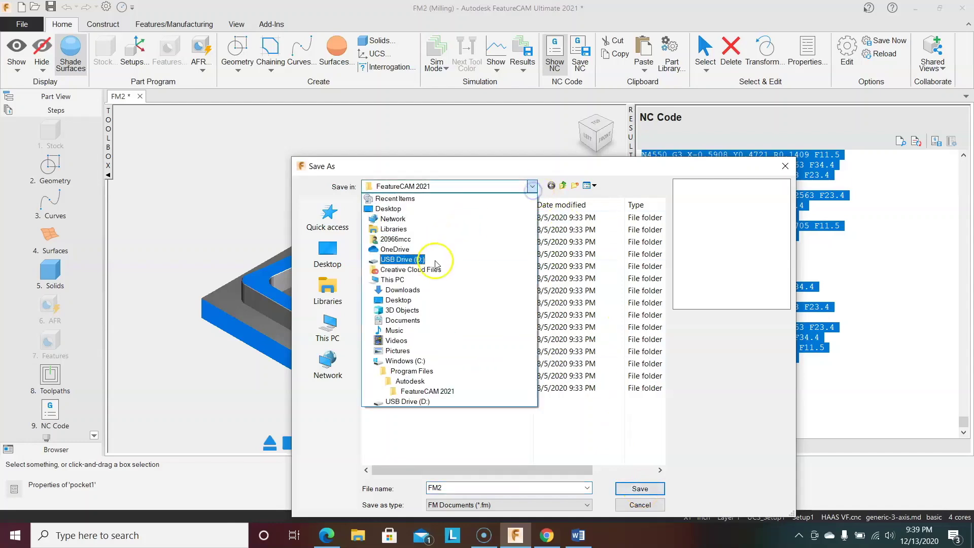
{"action": "left_click", "coordinate": [257, 409]}
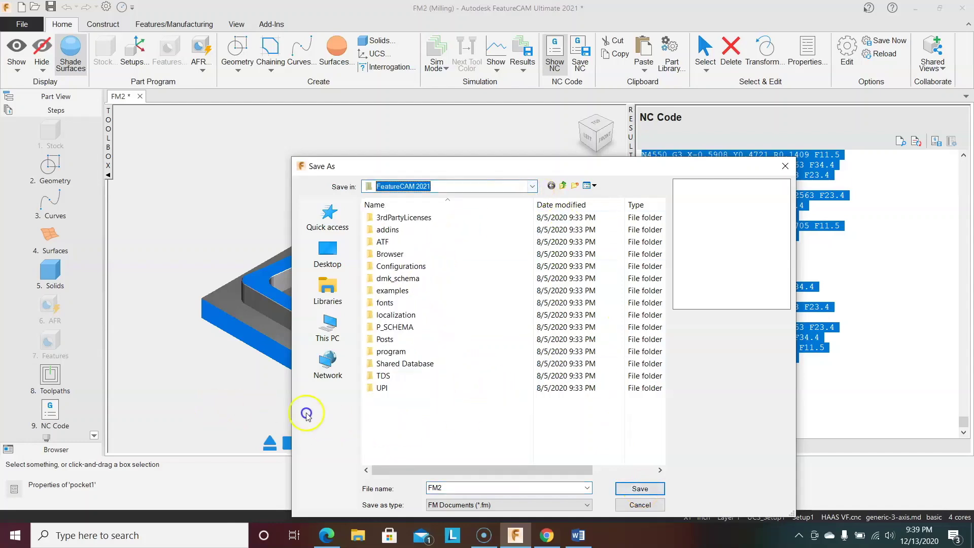
{"action": "left_click", "coordinate": [653, 505]}
- Collapse the results pane that shows the NC code
{"action": "left_click", "coordinate": [631, 168]}
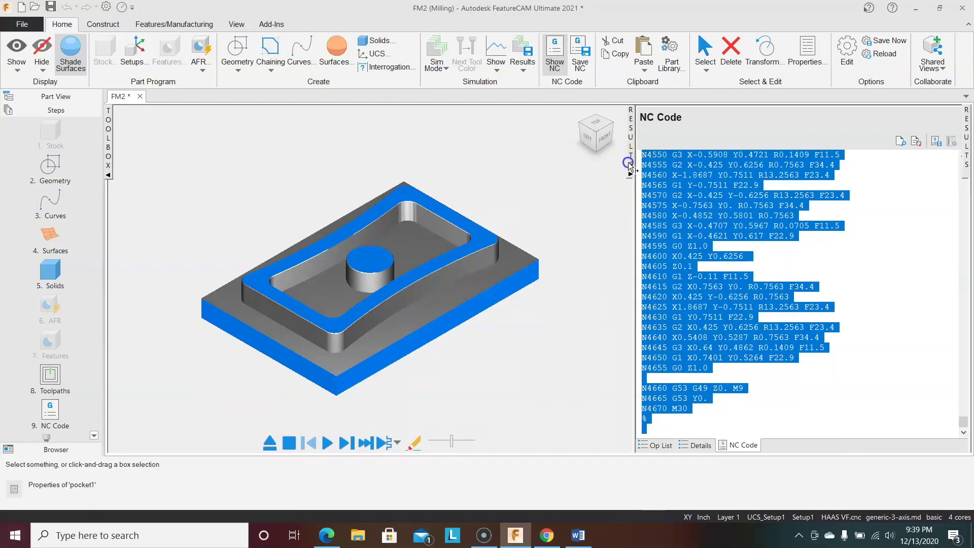